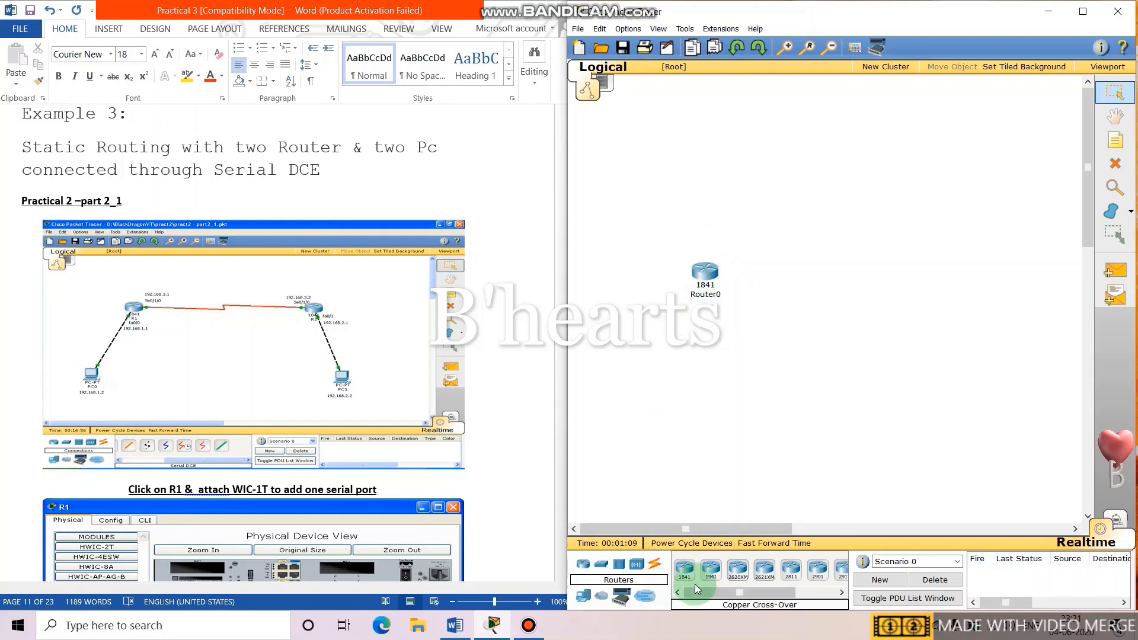
Add a second 1841 router (Router1) and Generic PCs PC0 and PC1 beneath the routers.
drag(898, 248, 897, 265)
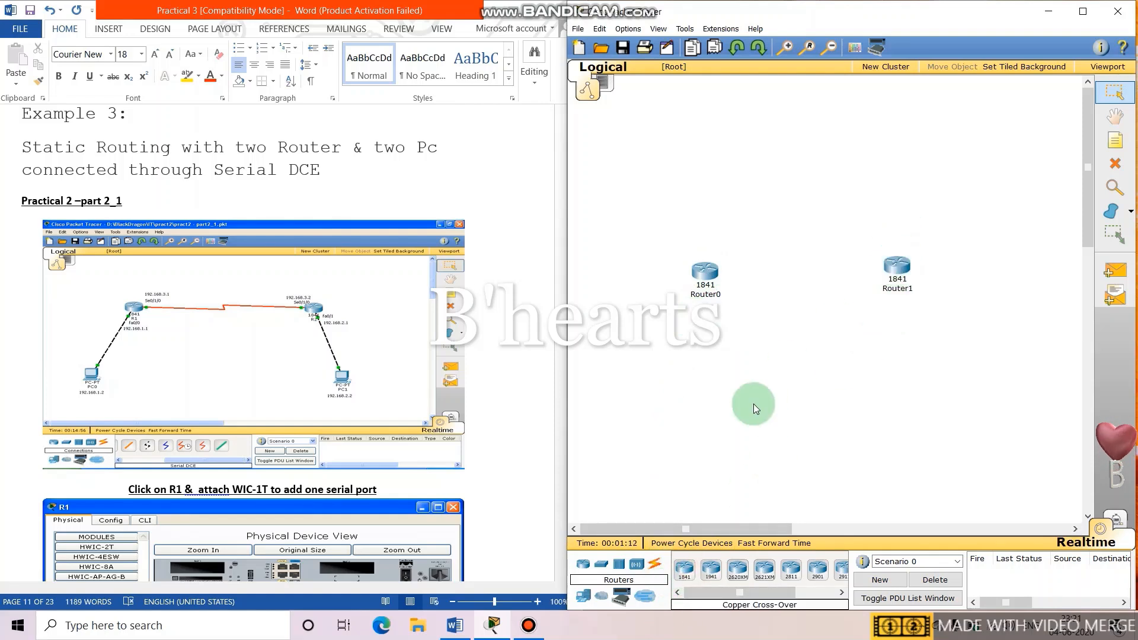
click(581, 602)
drag(685, 569, 625, 450)
drag(685, 569, 872, 442)
drag(958, 430, 961, 439)
Bring up the list of connection cable types.
click(643, 443)
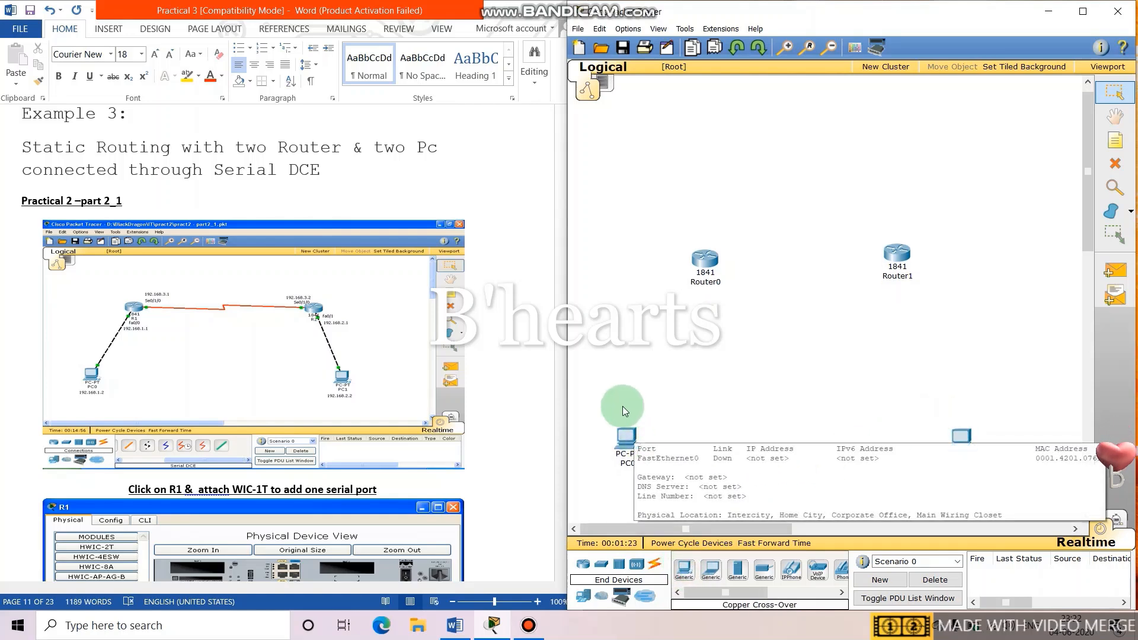
click(653, 568)
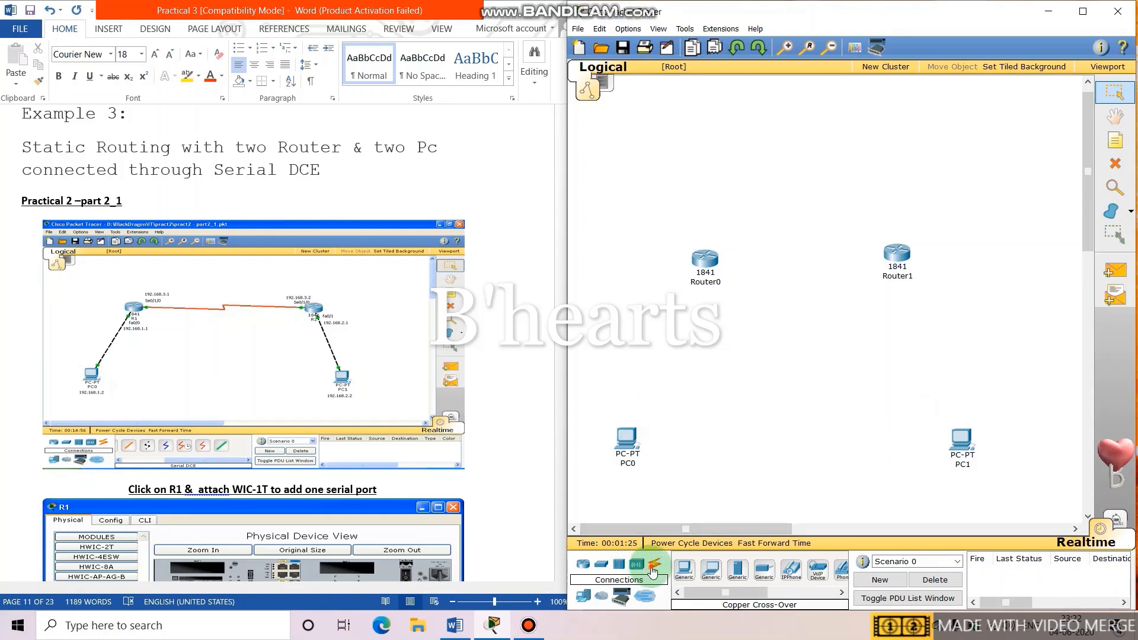
click(767, 578)
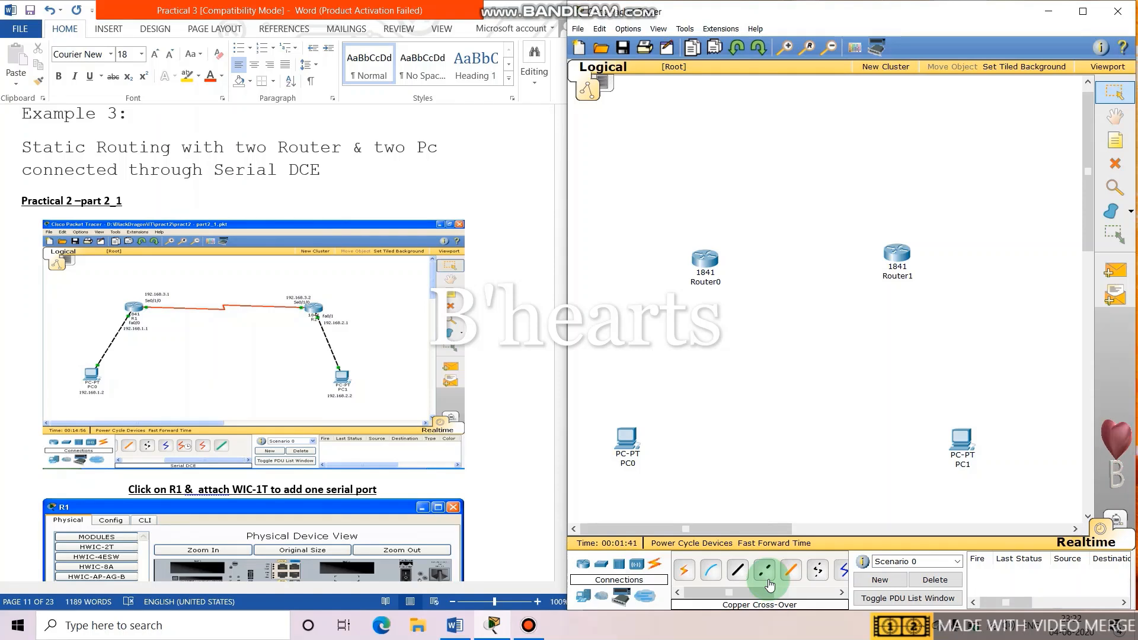
Link Router0's FastEthernet0/0 to PC0's FastEthernet0 with a copper cross-over cable.
click(767, 578)
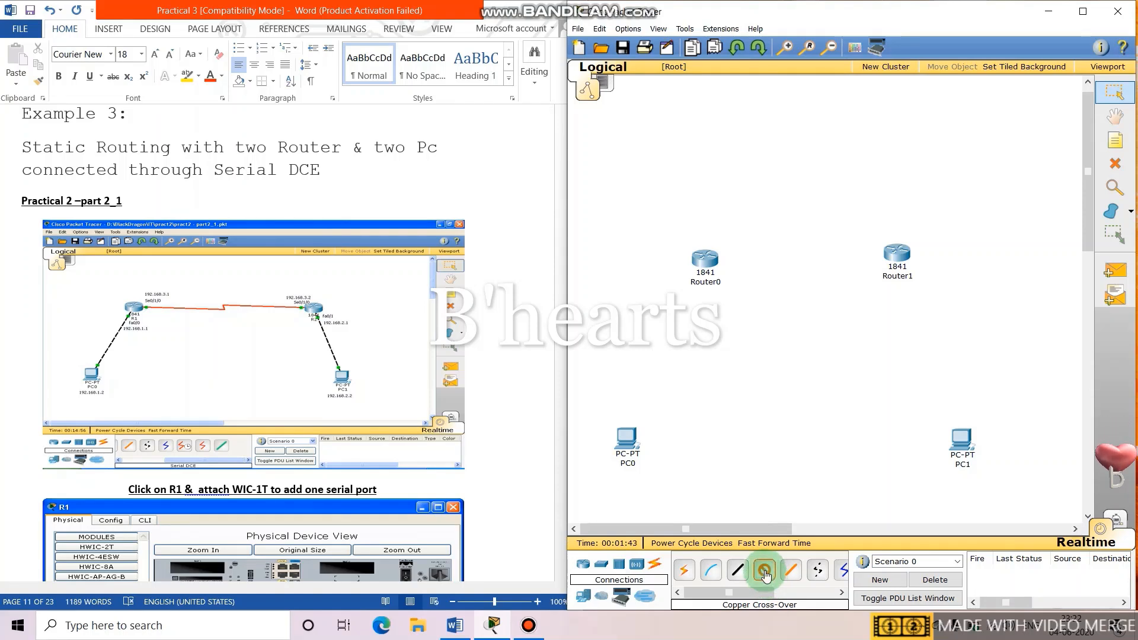
click(699, 252)
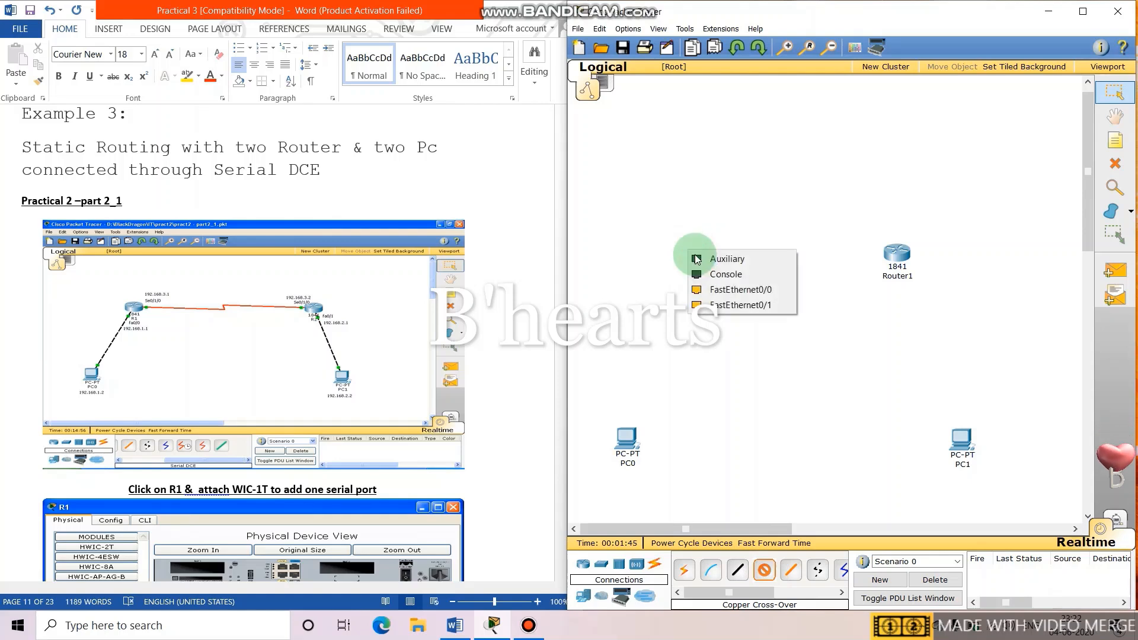
click(722, 292)
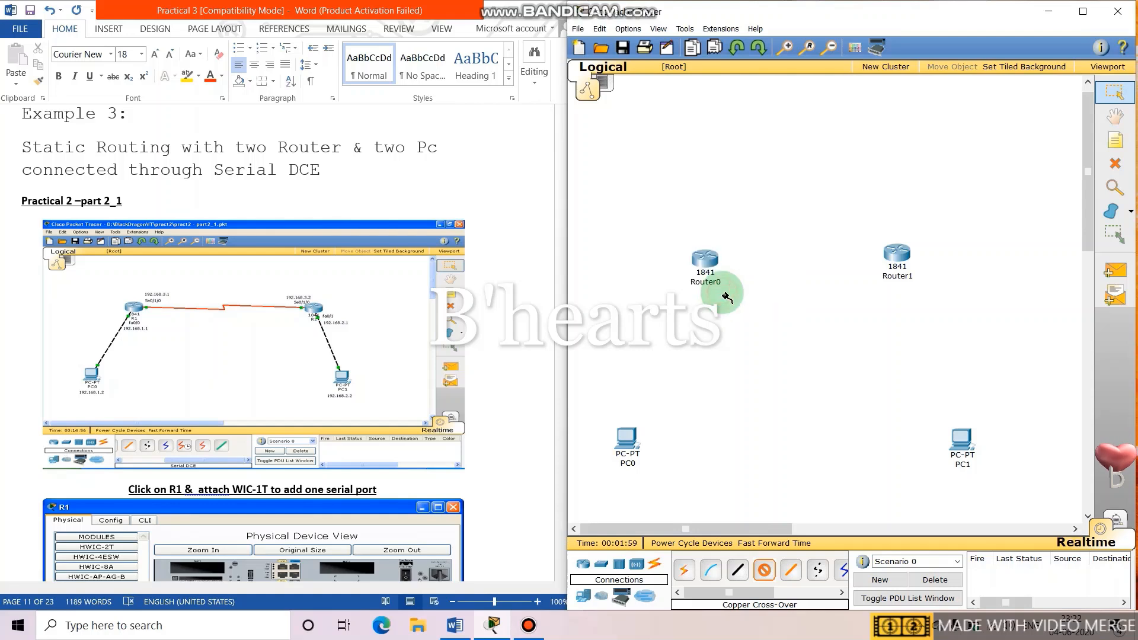
click(625, 437)
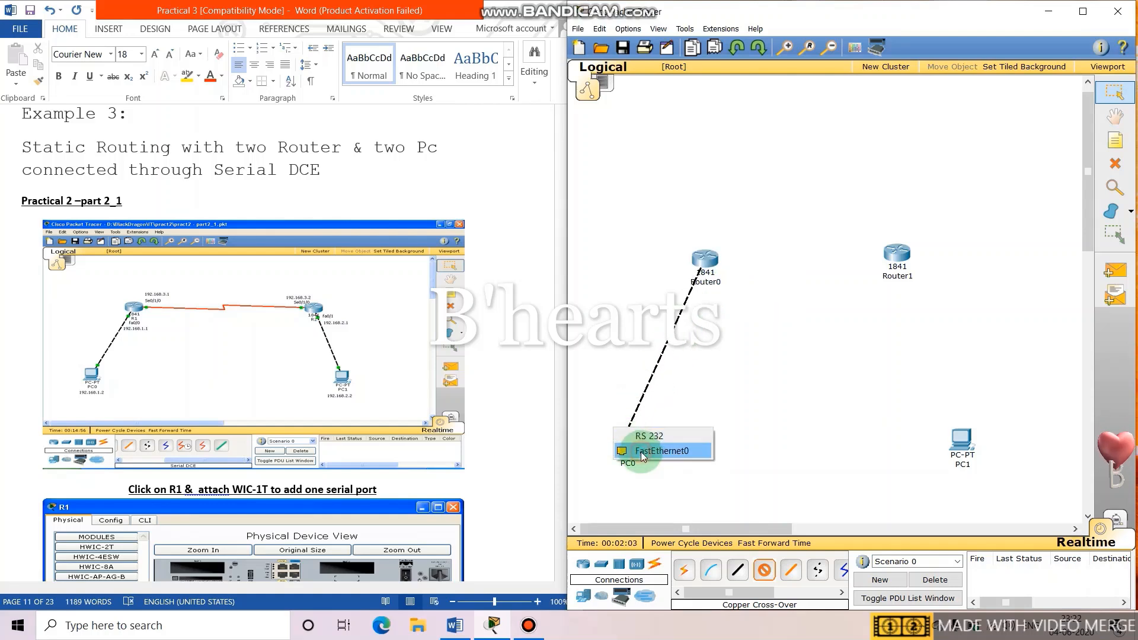
click(642, 452)
Link Router1's FastEthernet0/0 to PC1's FastEthernet0 with a copper cross-over cable.
click(765, 572)
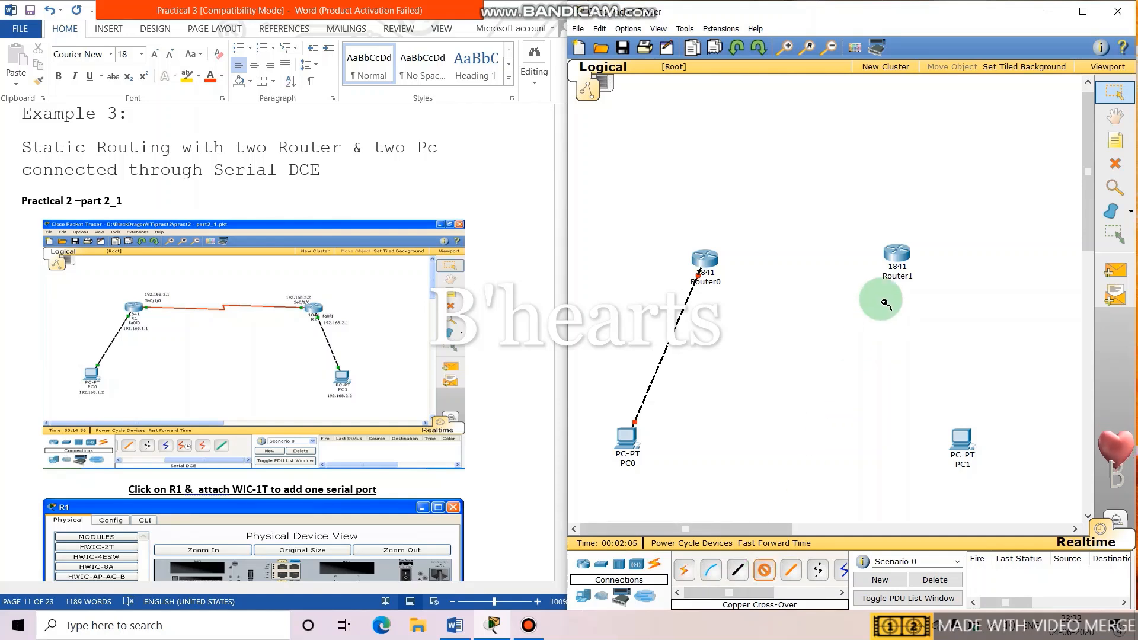
click(892, 256)
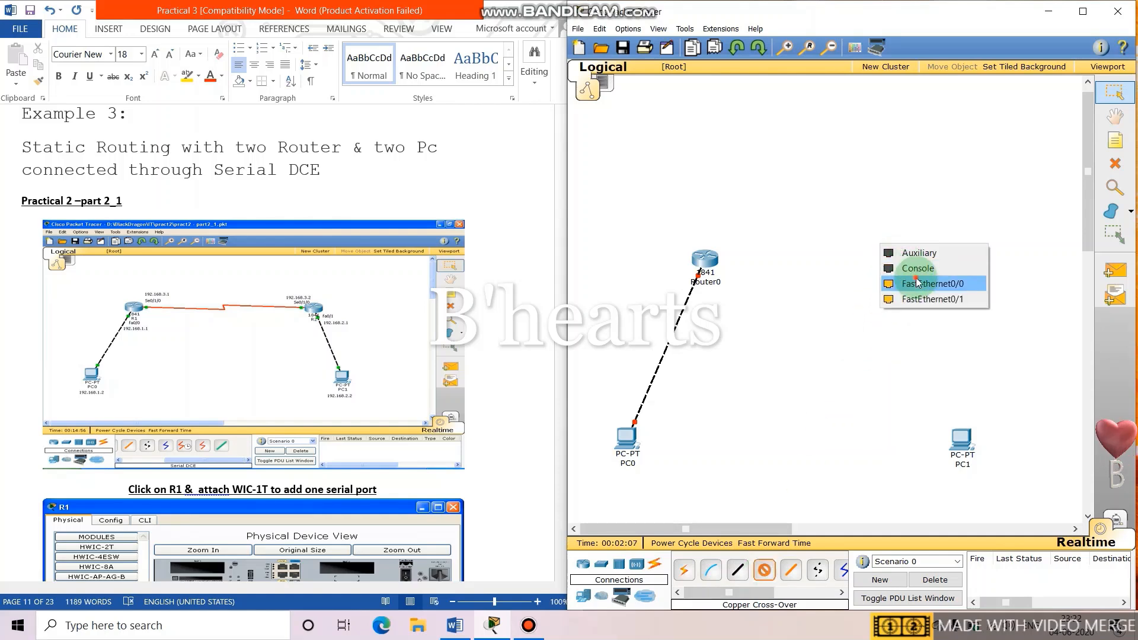
click(920, 283)
click(960, 438)
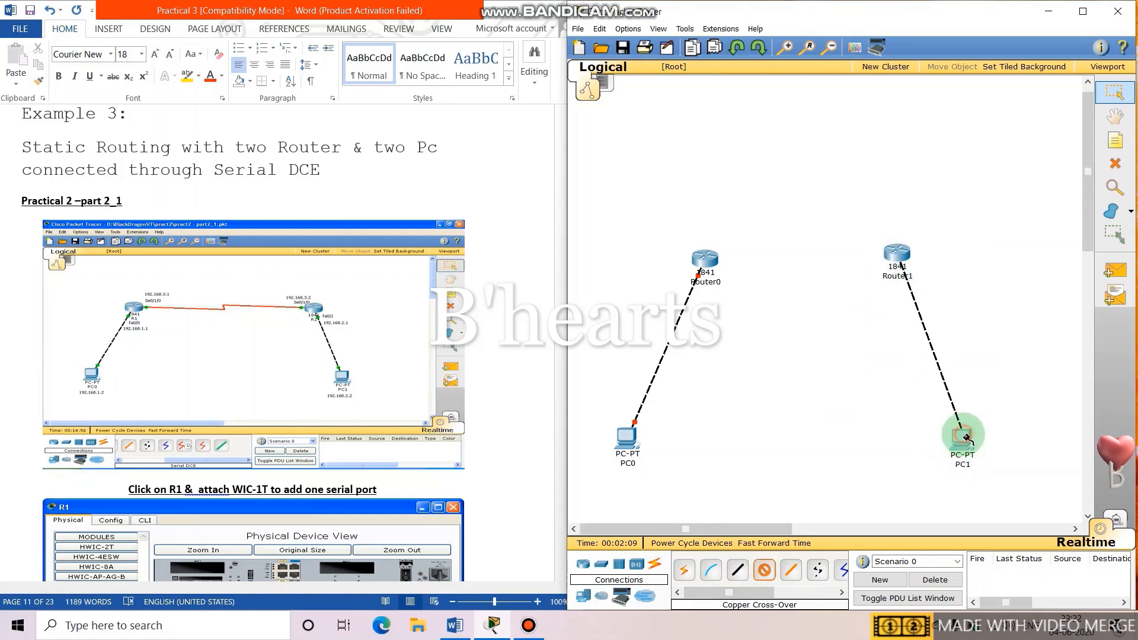
click(983, 454)
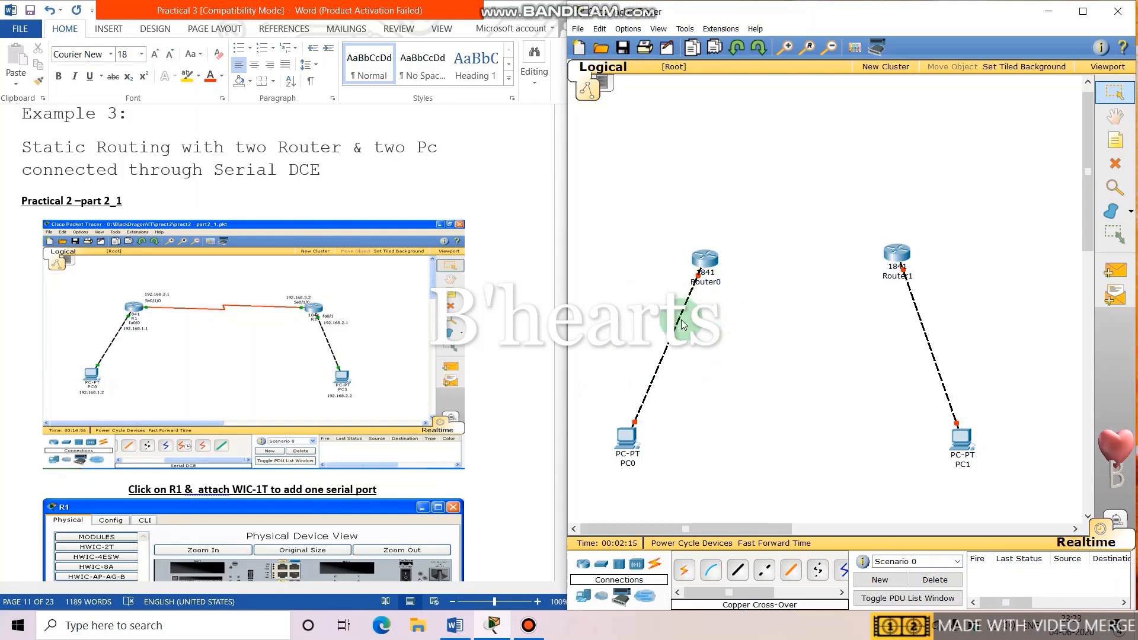
Rename PC0 to PC-1 in its Global Settings.
click(614, 469)
click(466, 196)
click(568, 237)
key(BackSpace)
text(-1)
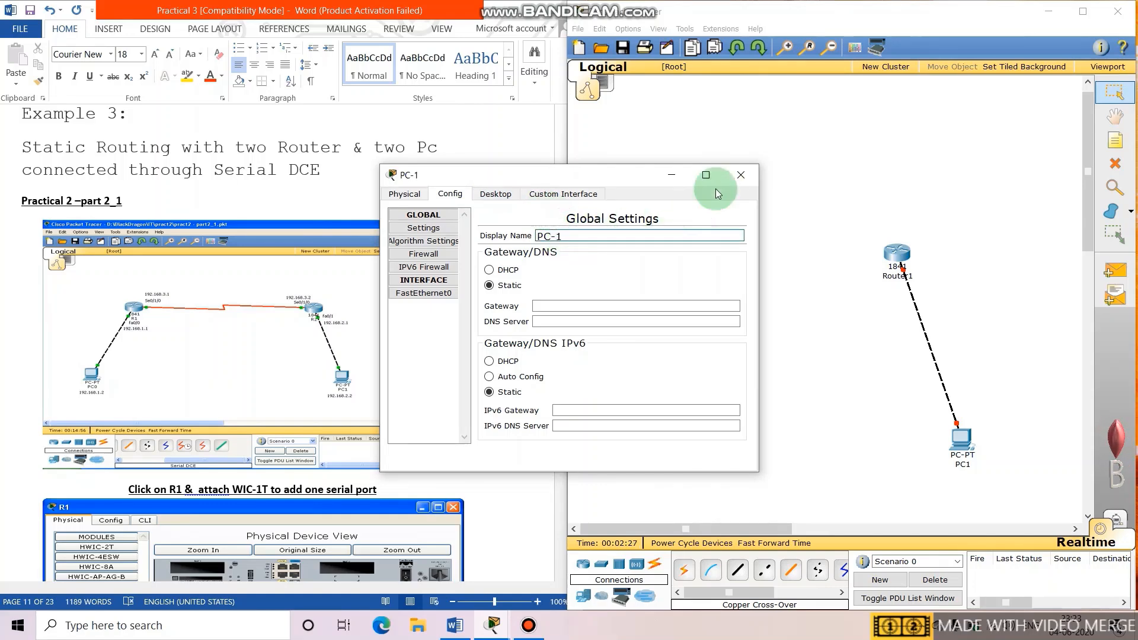
click(742, 174)
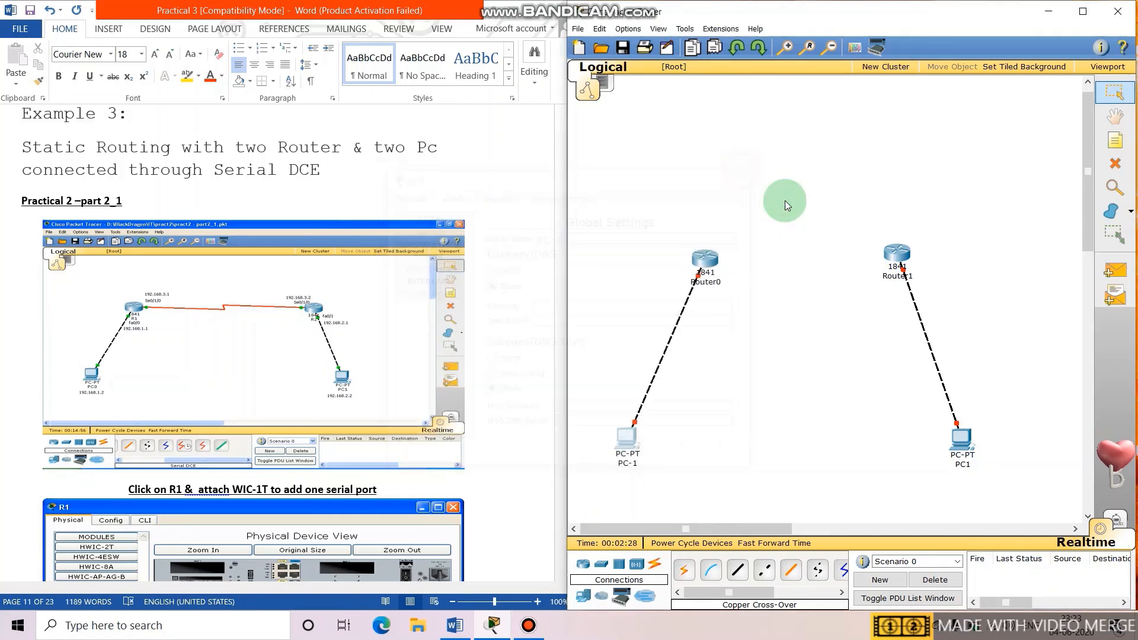
Rename PC1 to PC-2 in its Global Settings.
click(961, 438)
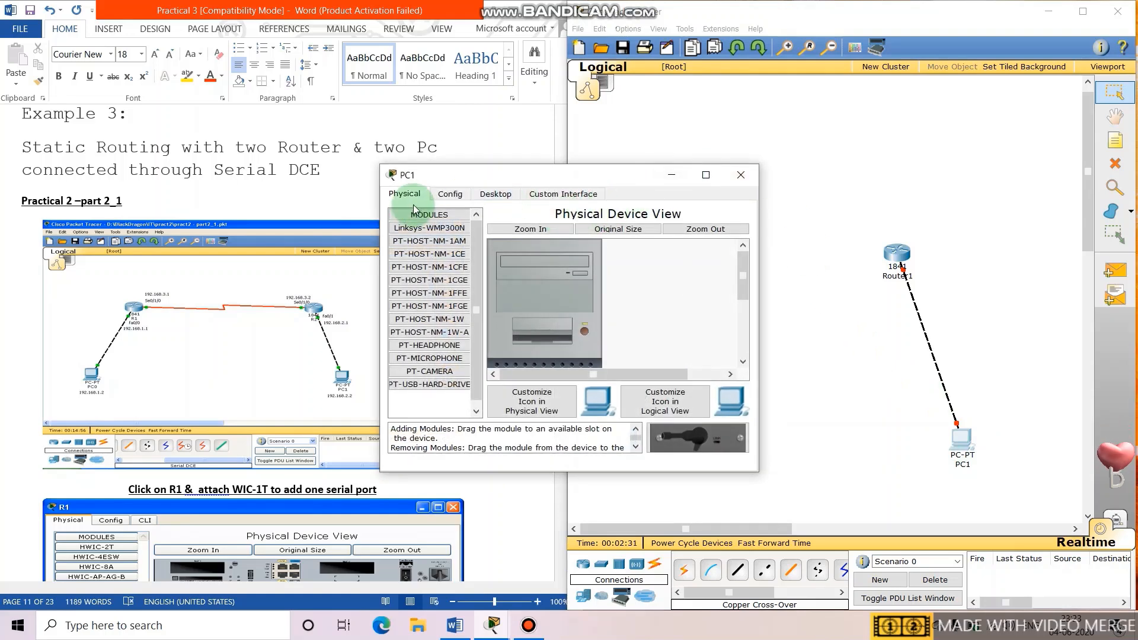
click(449, 193)
click(605, 239)
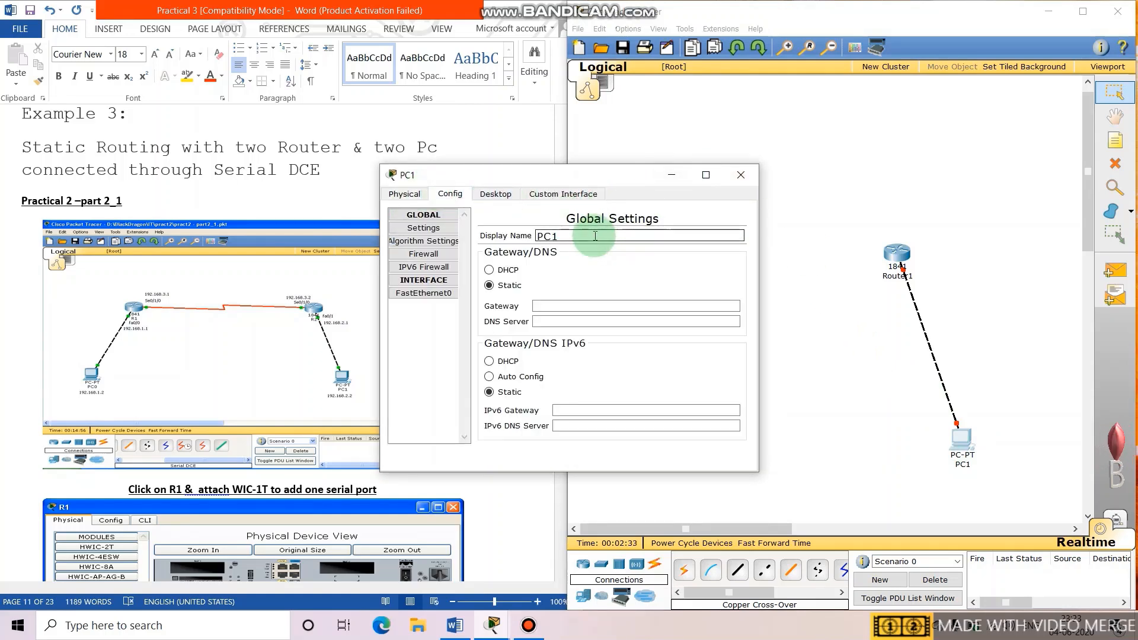
key(BackSpace)
text(-2)
click(745, 176)
Set Router0's display name and hostname to R1.
click(702, 259)
click(449, 194)
click(597, 250)
double_click(597, 251)
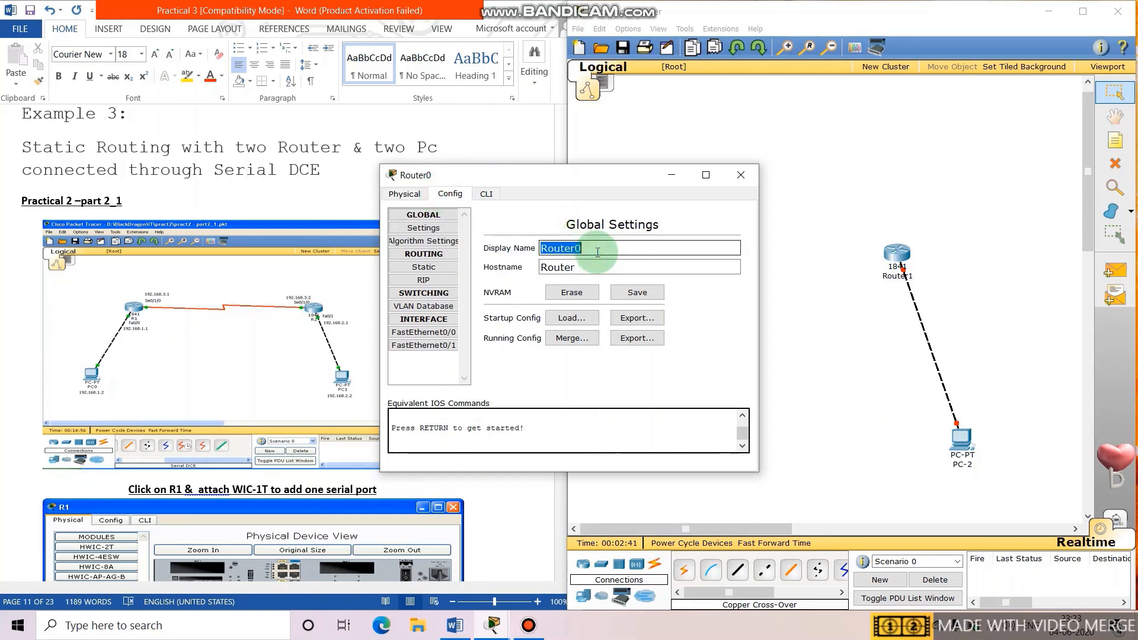
text(R1)
click(602, 267)
double_click(602, 267)
text(R1)
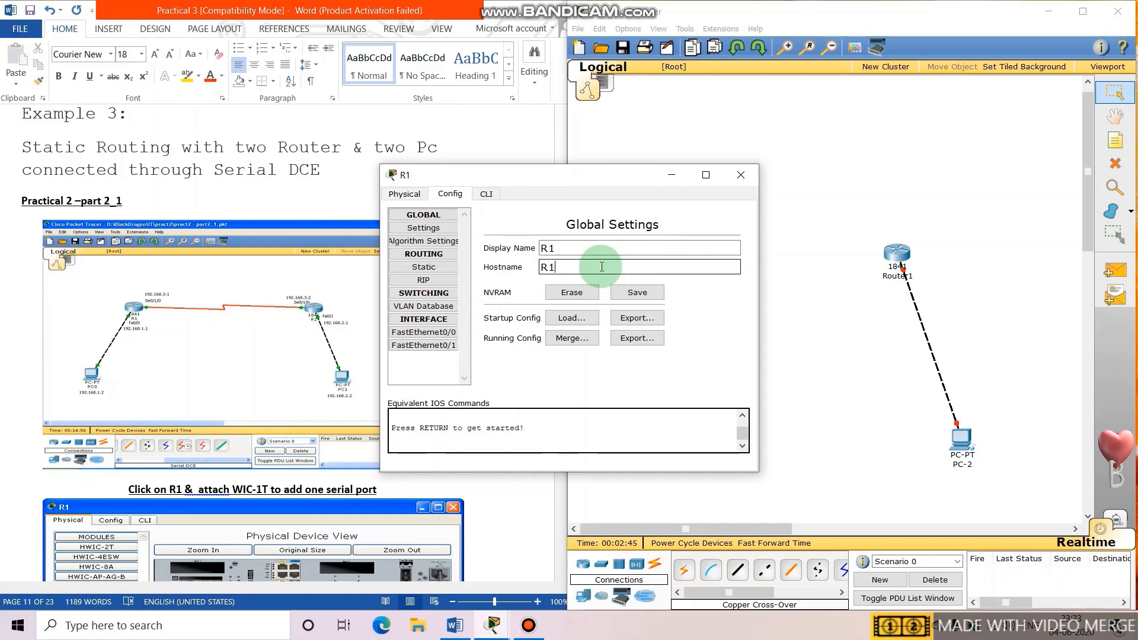
click(740, 175)
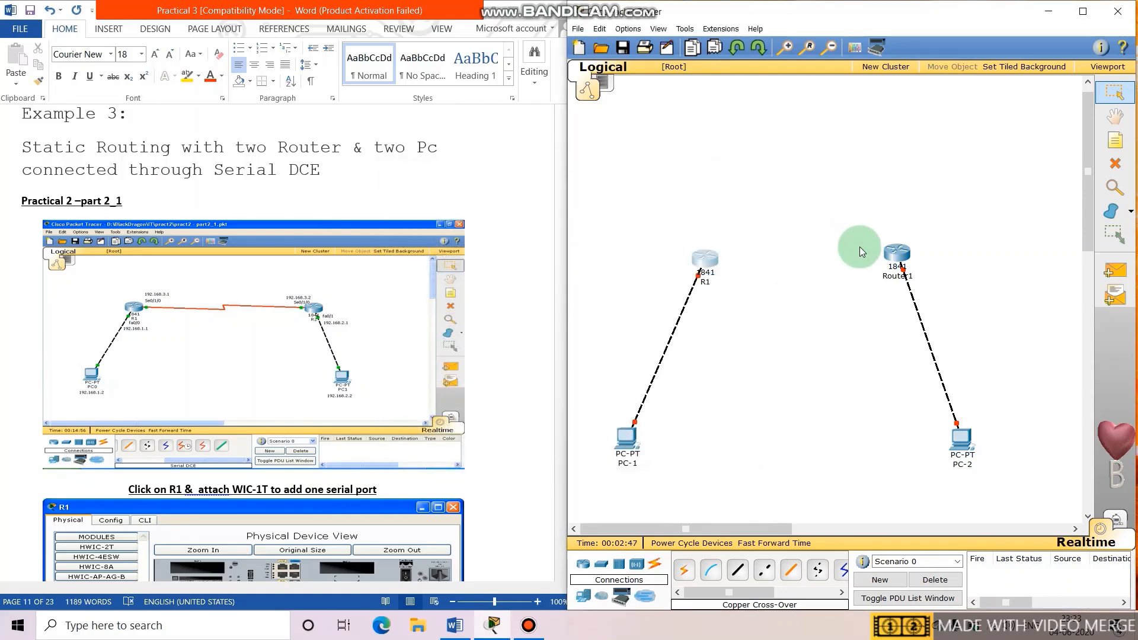
Set Router1's display name and hostname to R2.
click(889, 255)
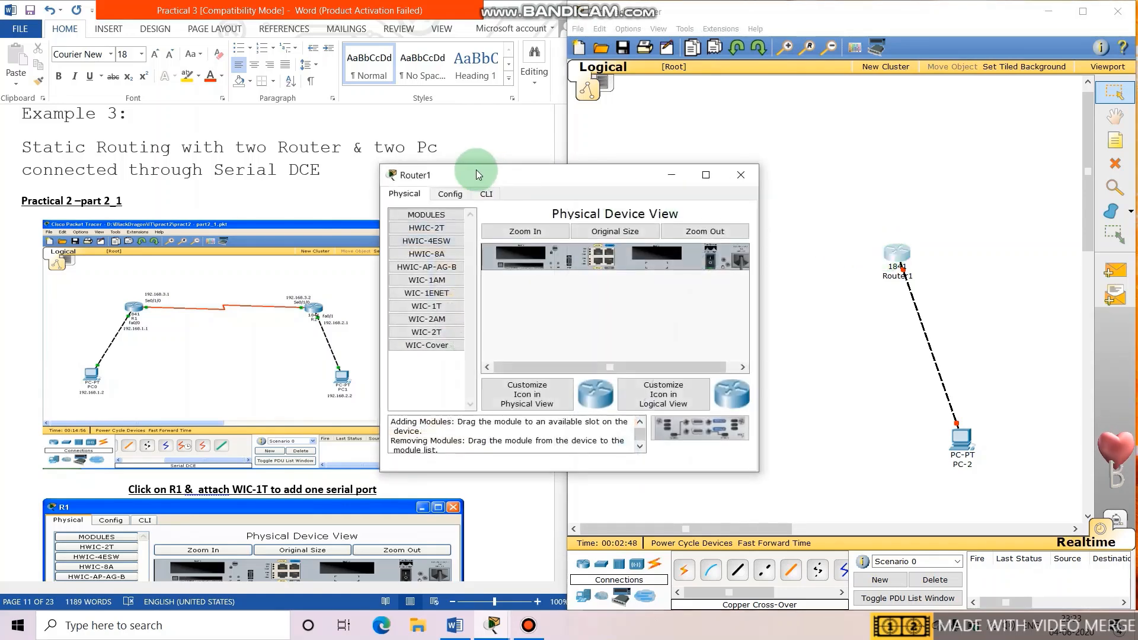
click(451, 194)
double_click(601, 241)
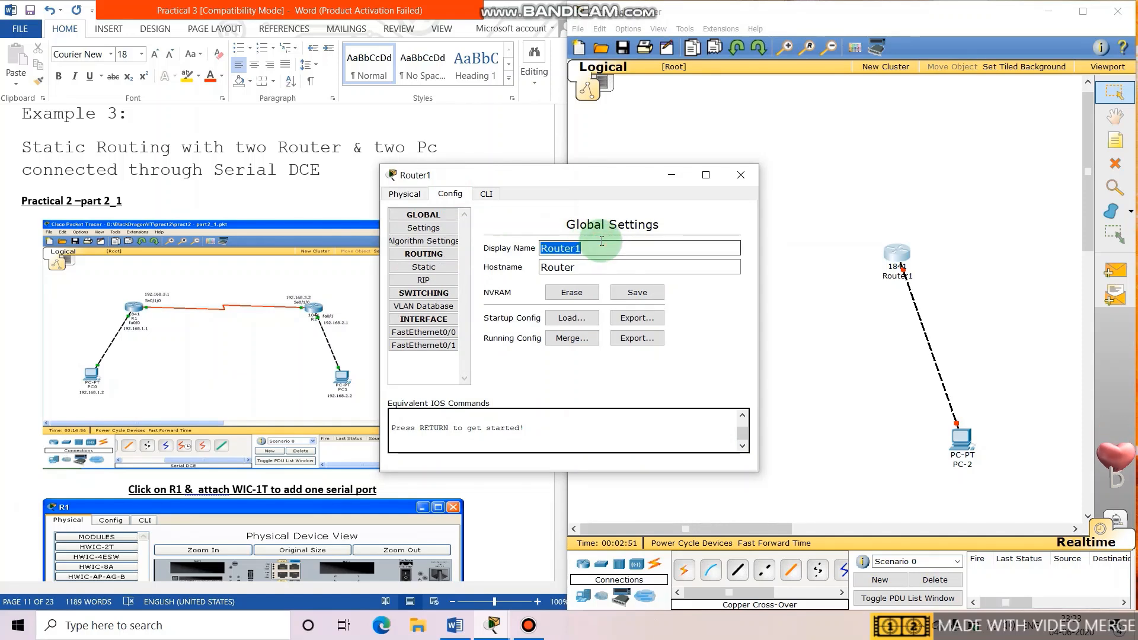
text(R2)
double_click(598, 268)
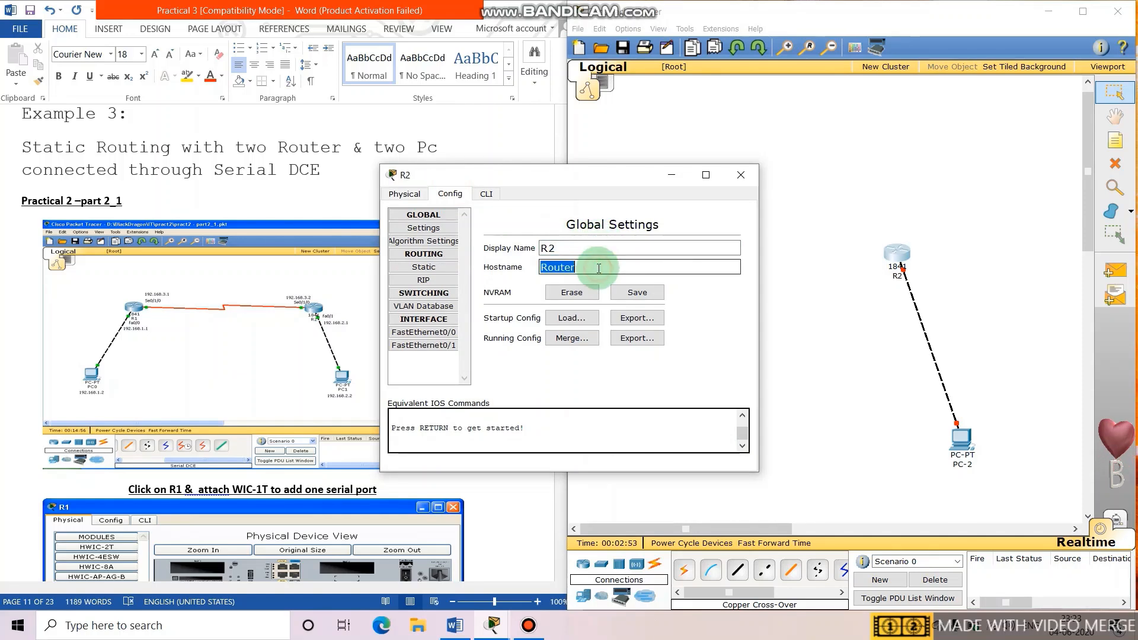
text(R2)
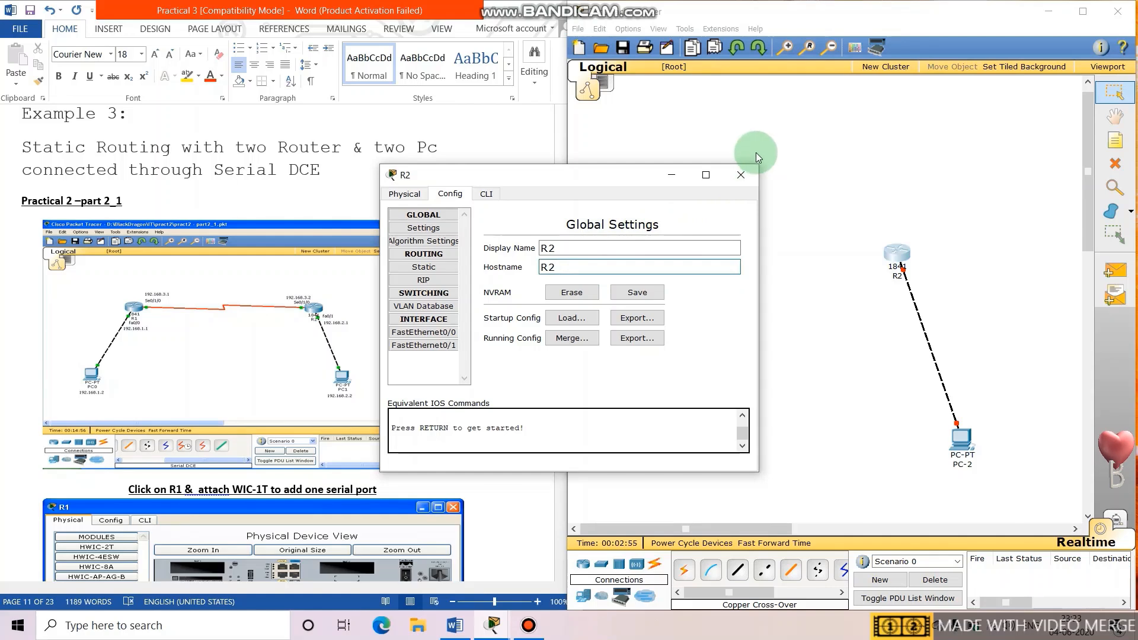
click(742, 175)
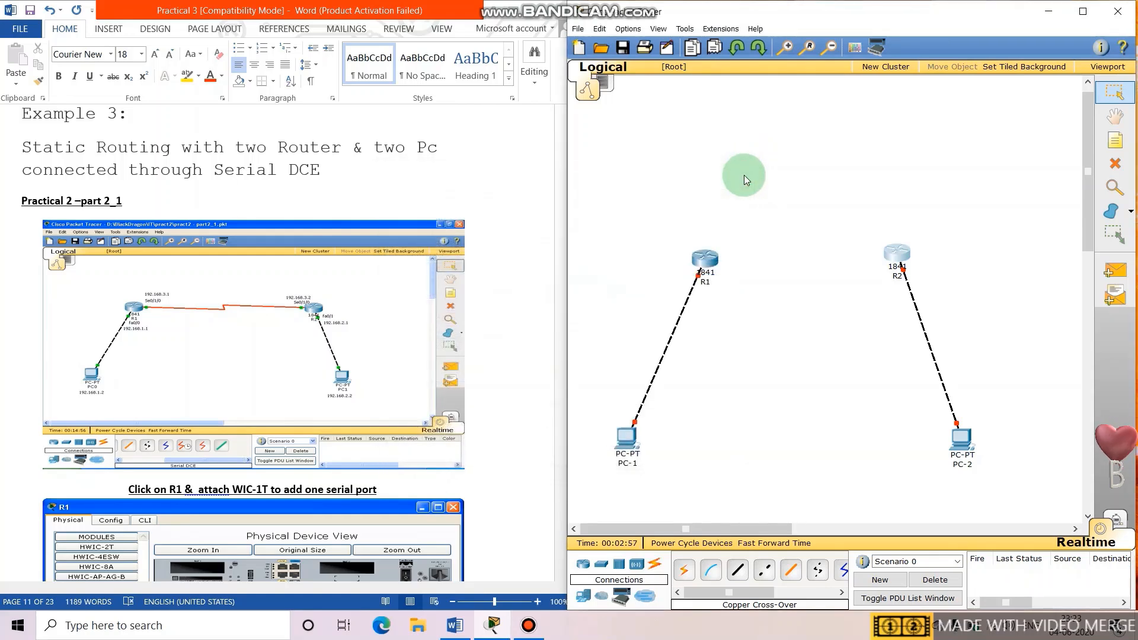
Power off R1 and install a WIC-1T serial module in its physical view.
click(705, 261)
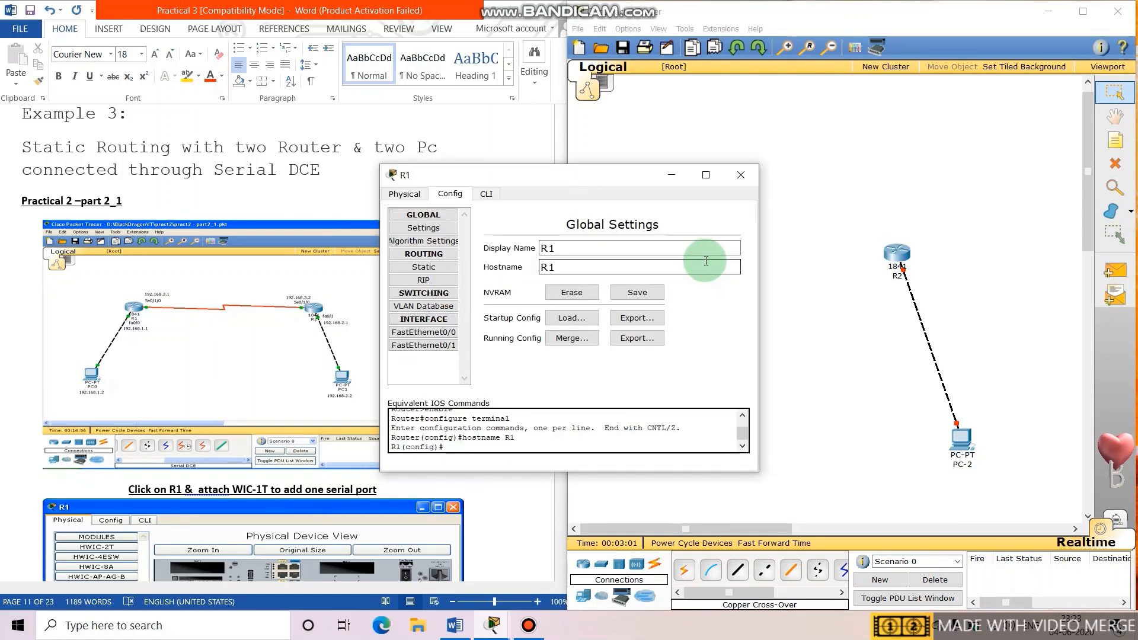
click(411, 196)
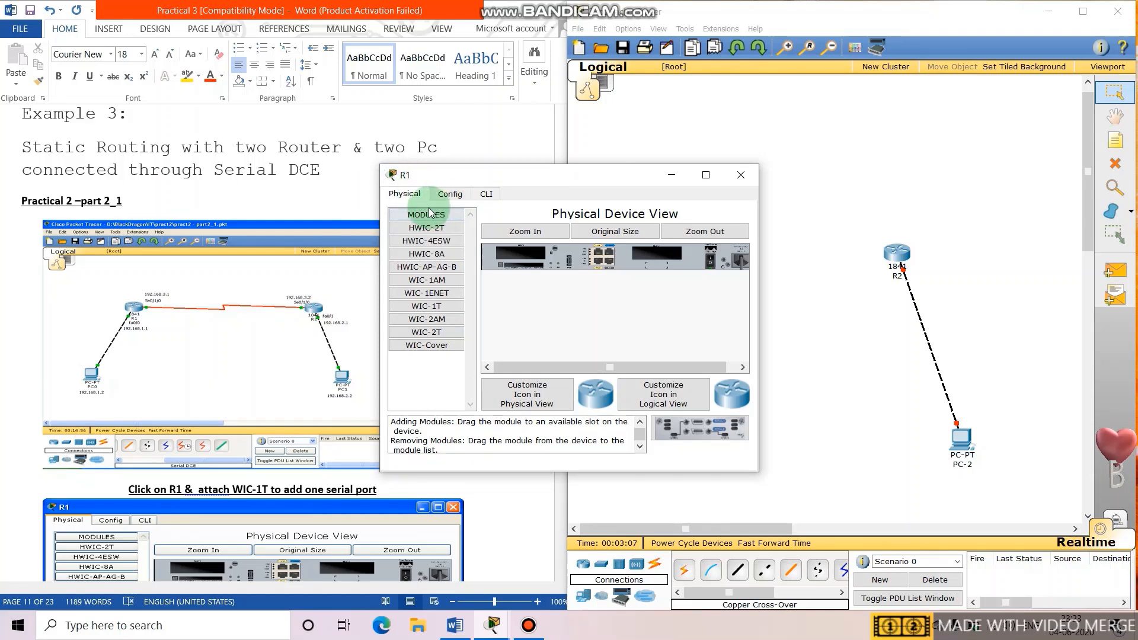
click(710, 265)
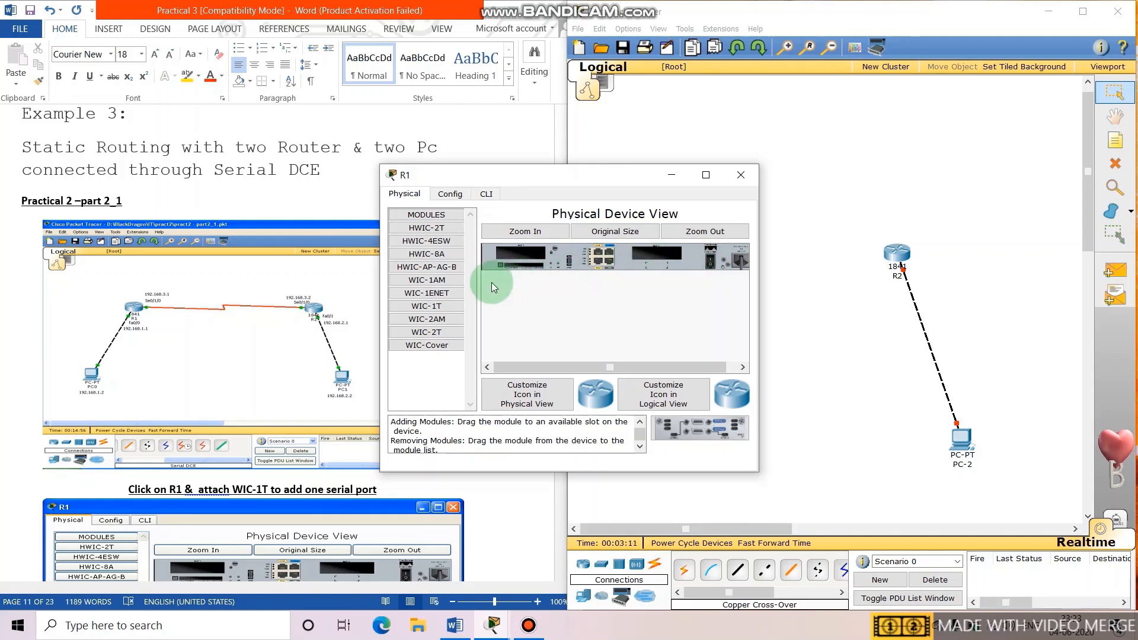
drag(426, 310, 520, 255)
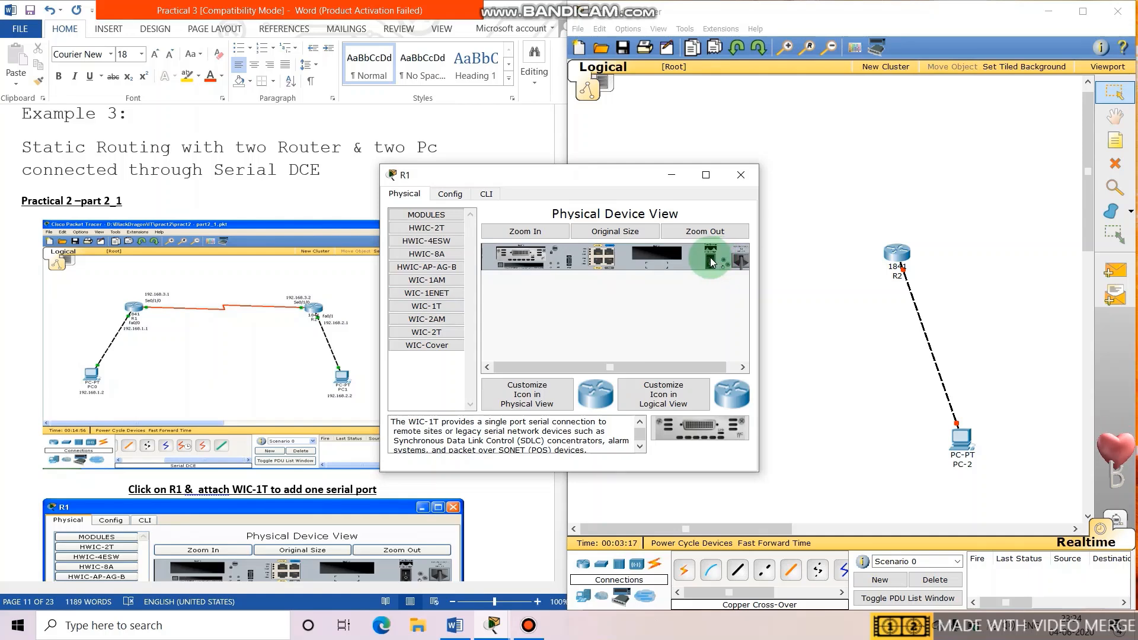
click(740, 174)
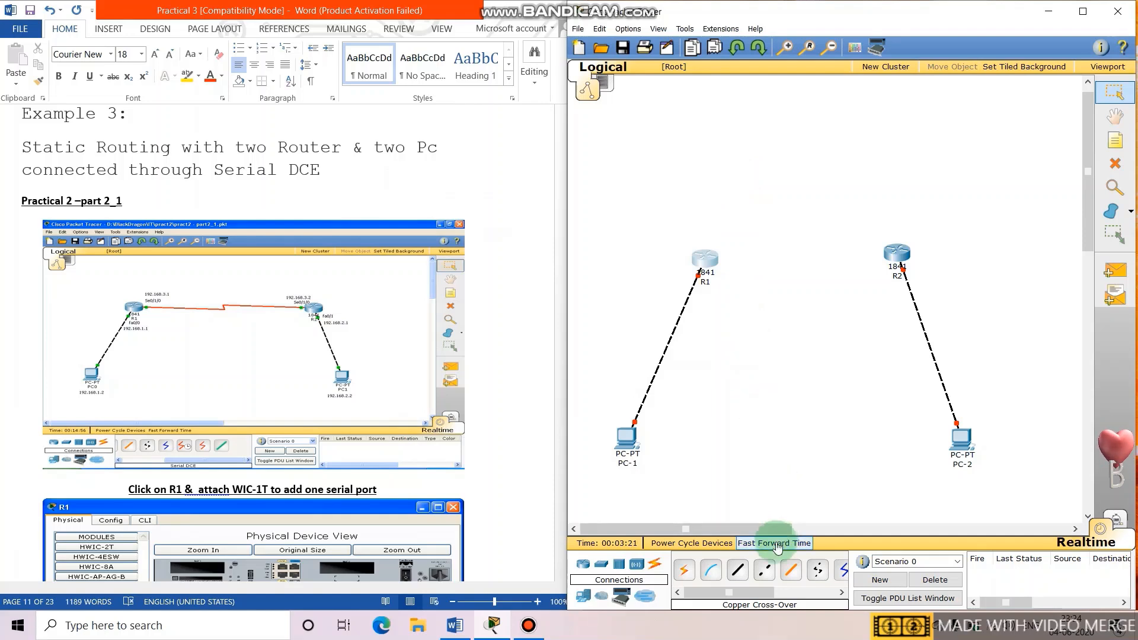
click(842, 593)
click(842, 592)
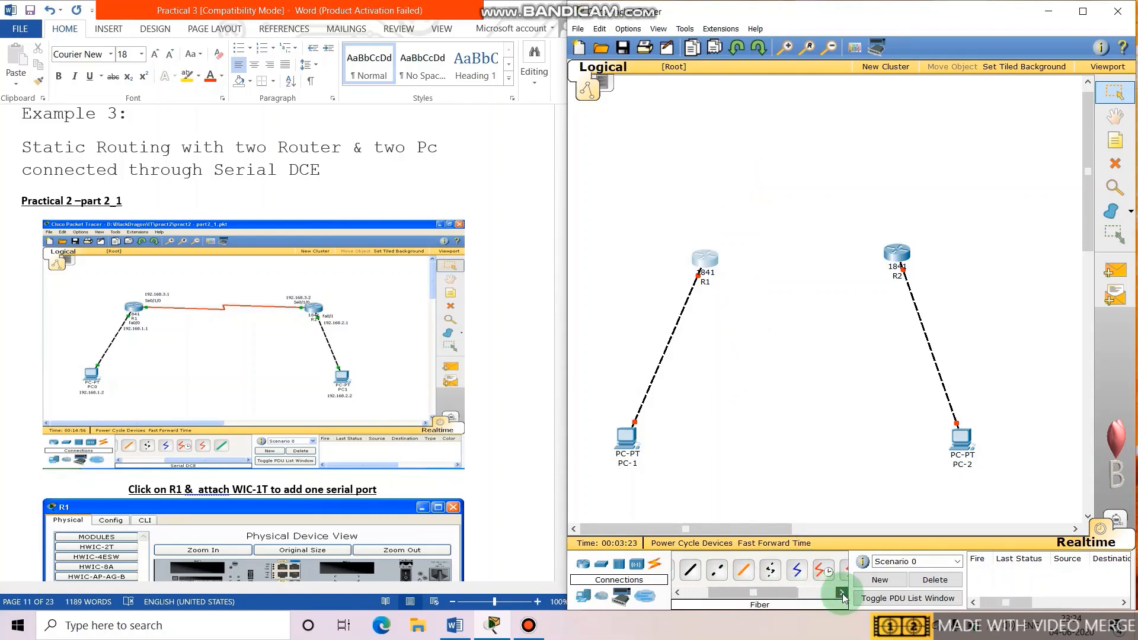
click(781, 572)
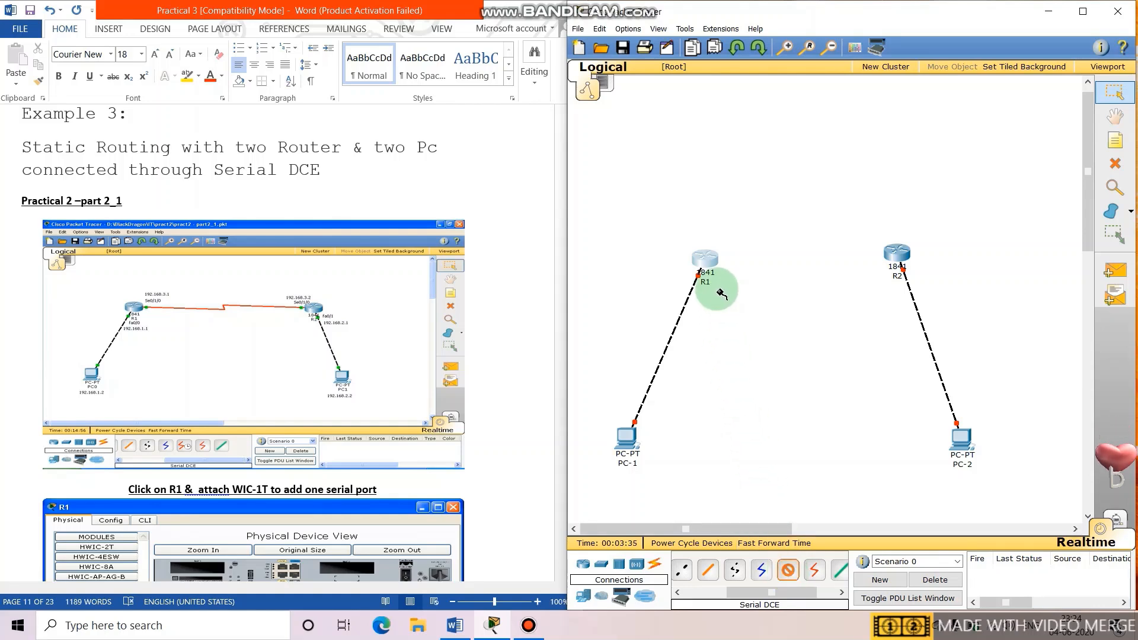
click(709, 261)
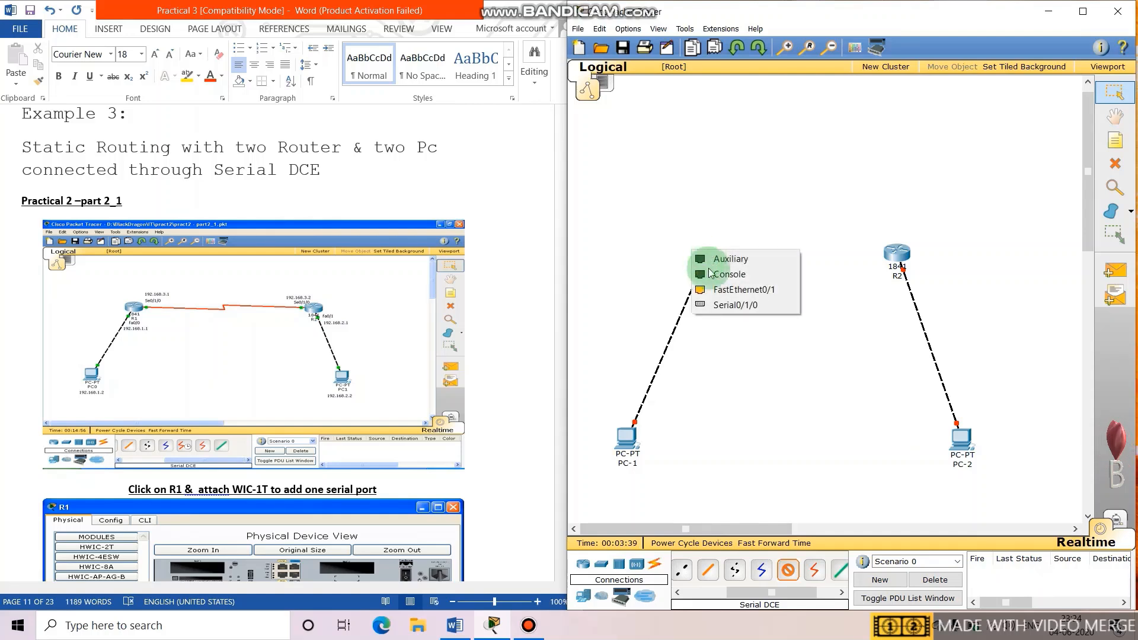
click(728, 306)
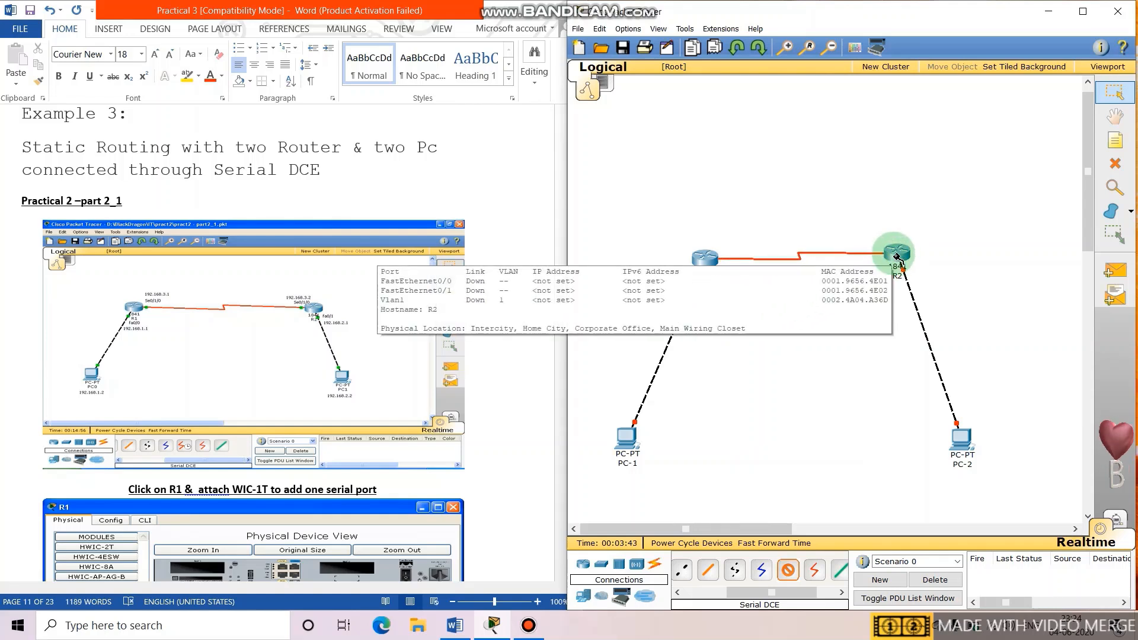
click(897, 258)
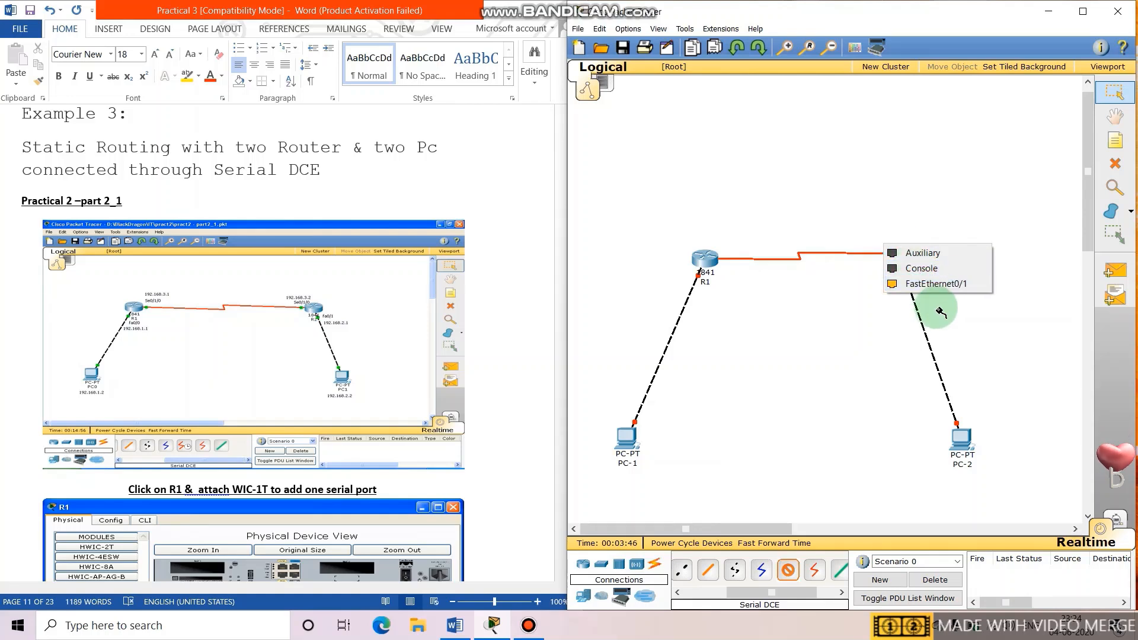
click(1122, 164)
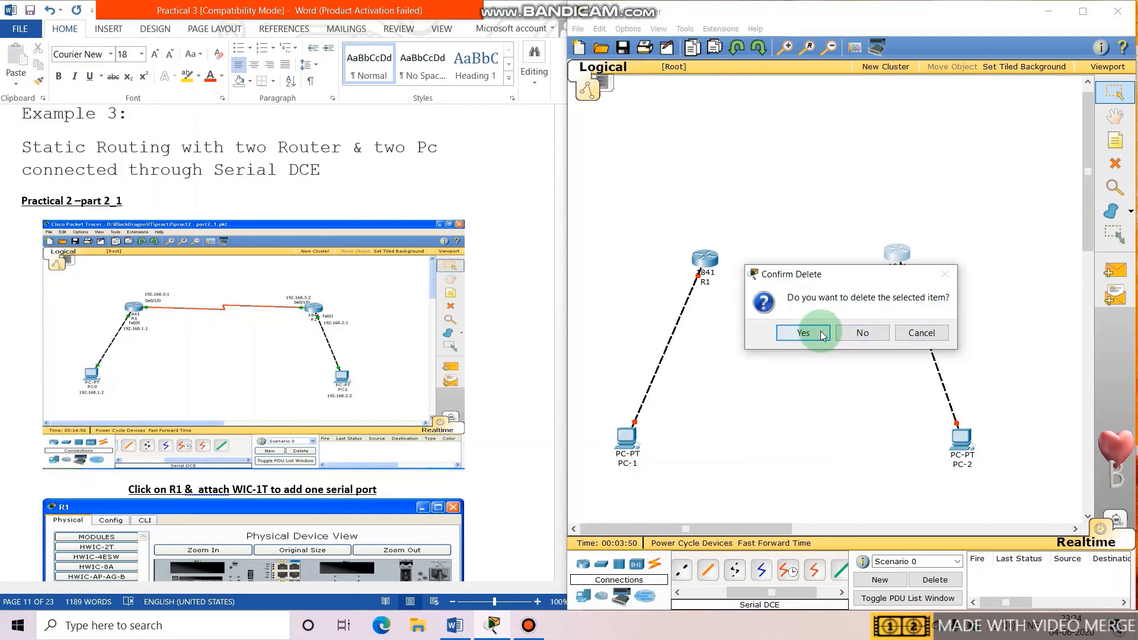
click(864, 332)
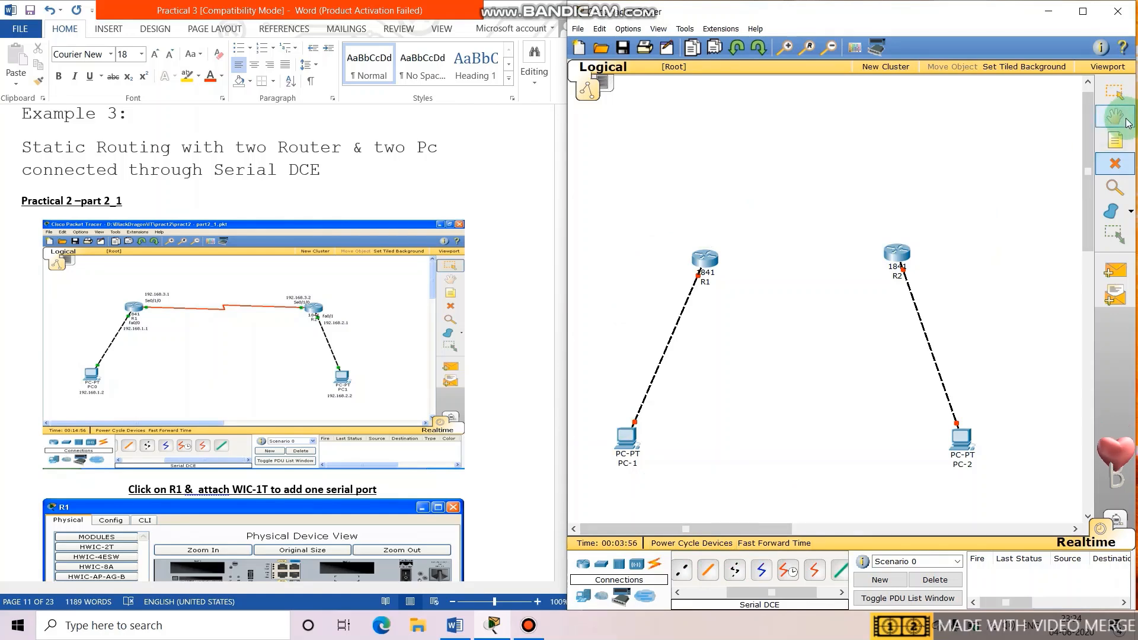
Install a WIC-1T serial card in R2 and power it back on.
click(1115, 93)
click(897, 254)
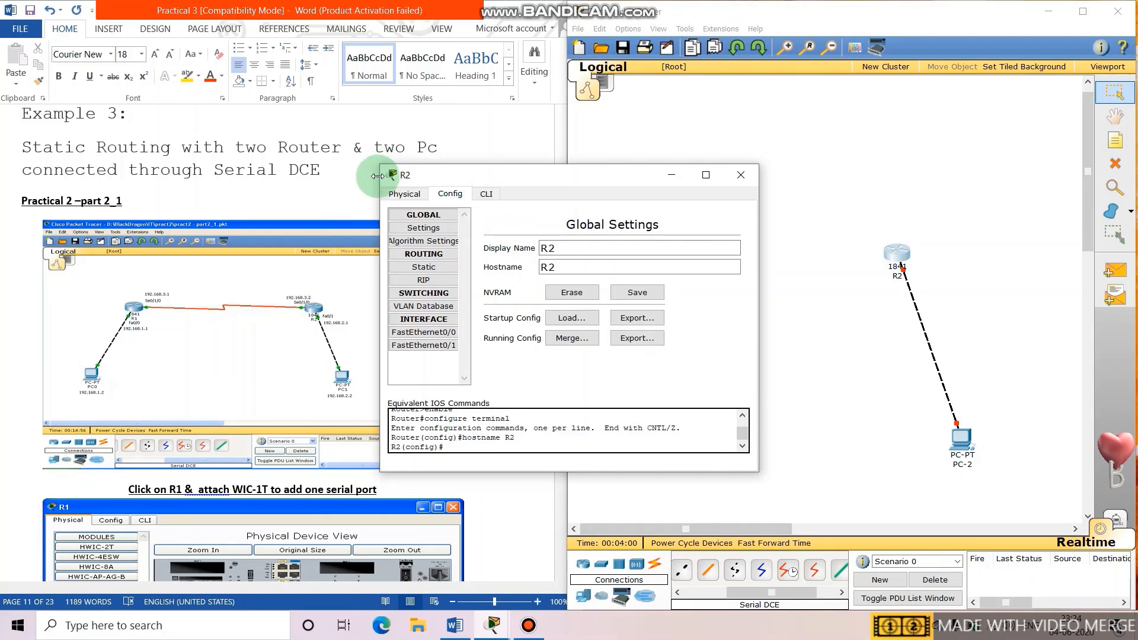
click(399, 193)
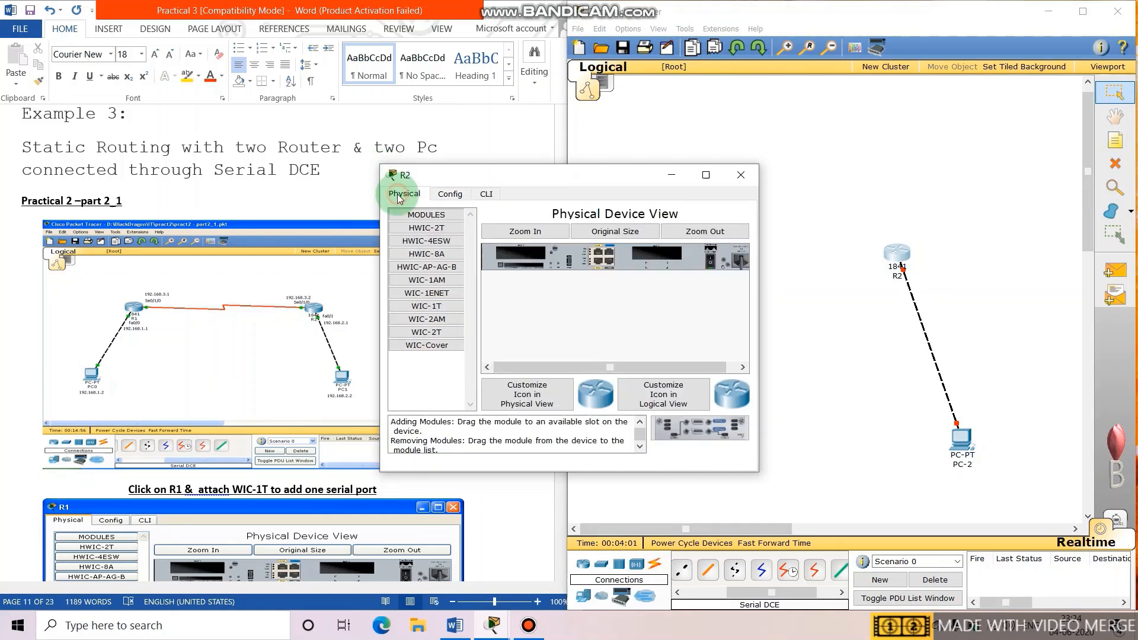
drag(438, 307, 630, 262)
click(700, 255)
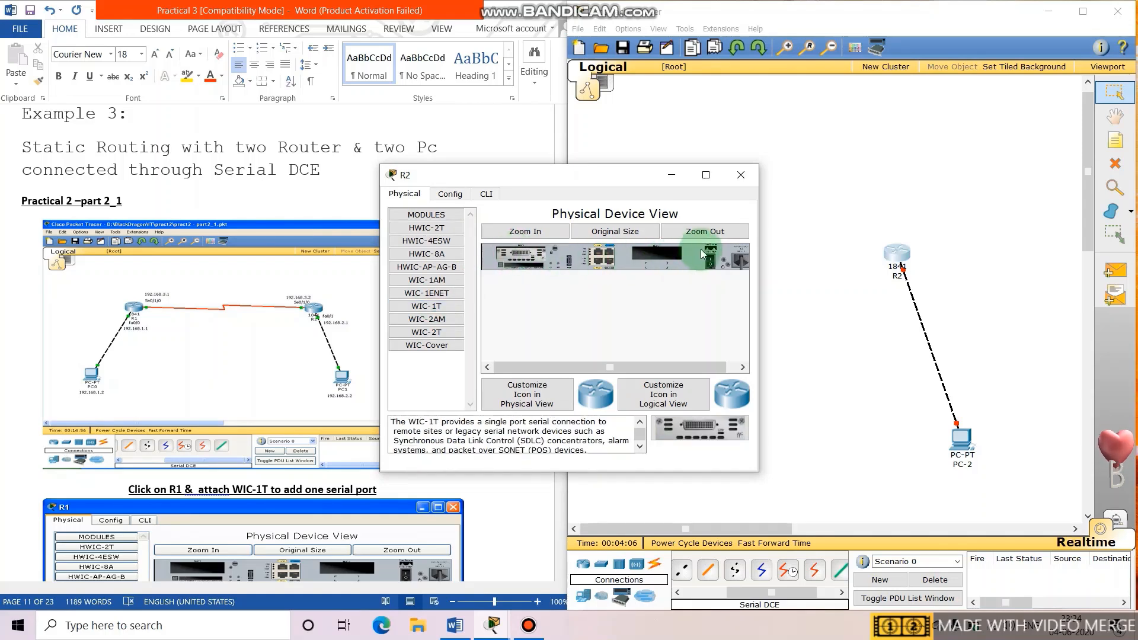
click(748, 169)
Connect R1's serial port to R2's Serial0/1/0 with a Serial DCE cable.
click(788, 569)
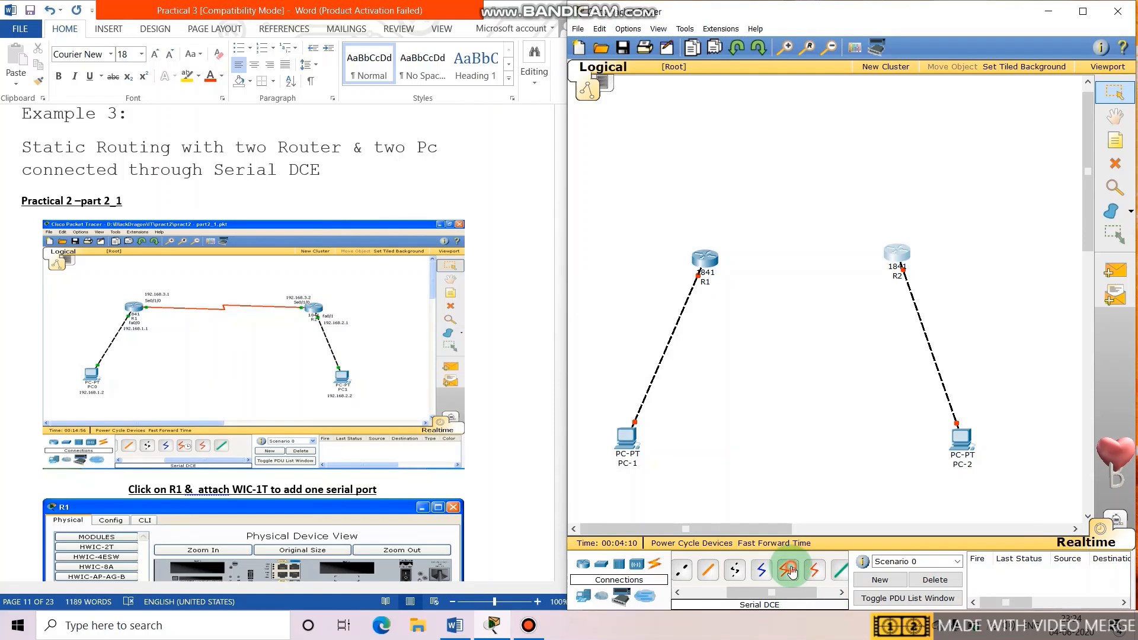
click(711, 256)
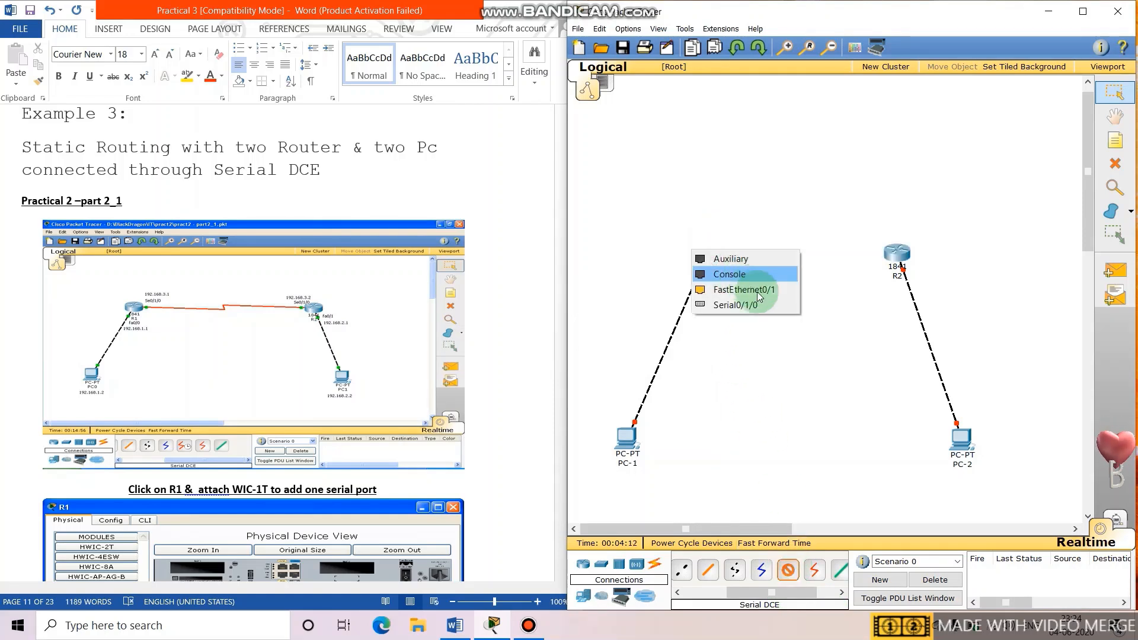
click(764, 308)
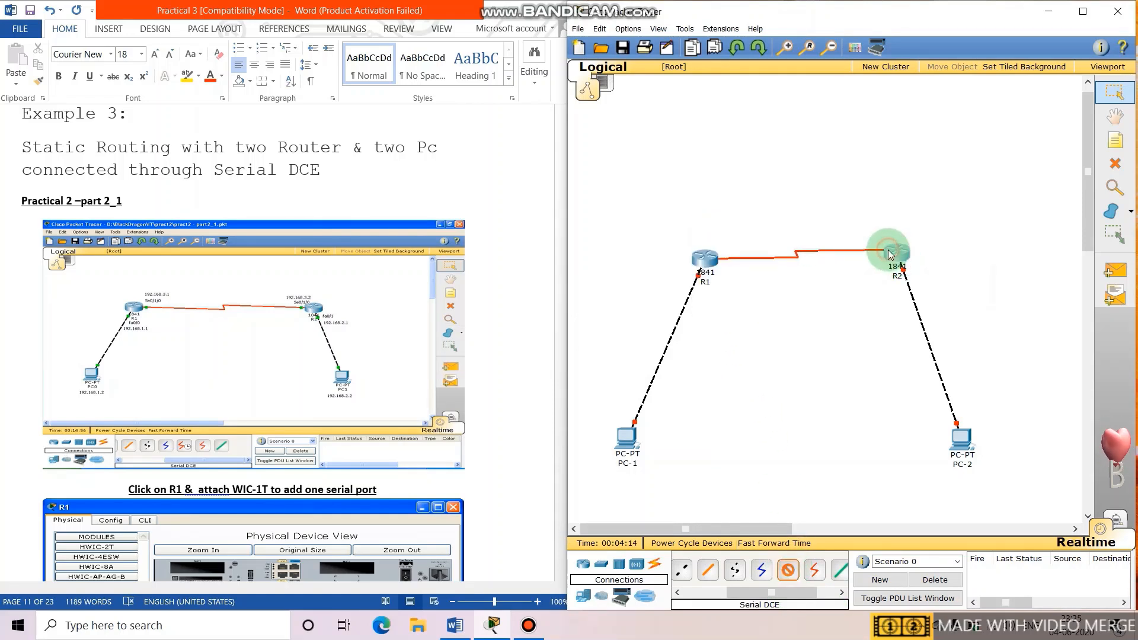
click(894, 261)
click(923, 299)
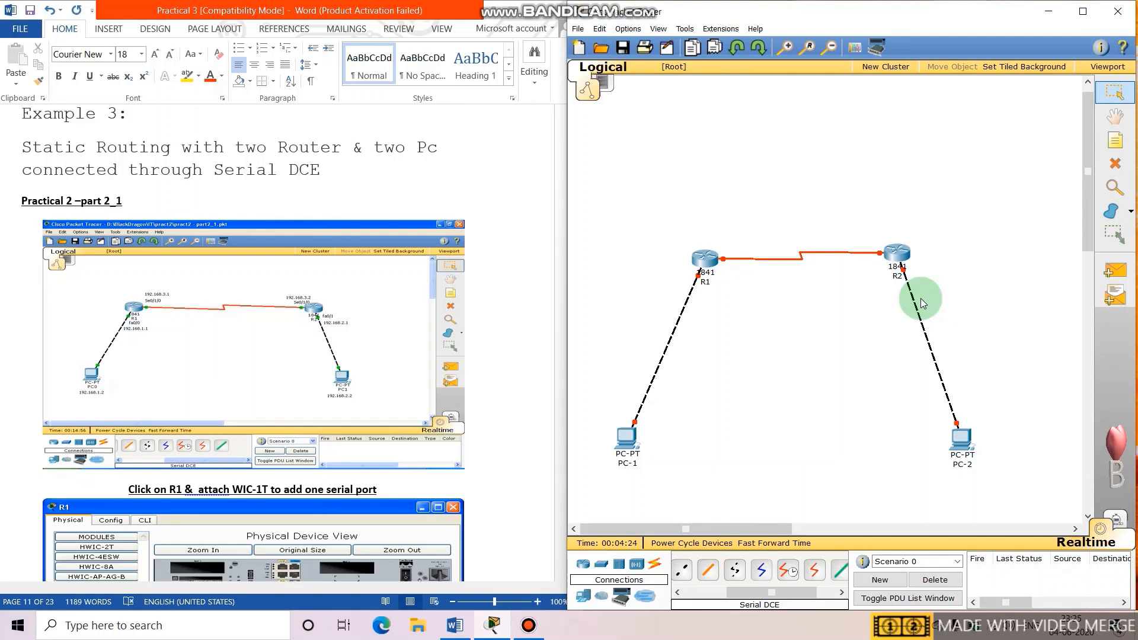
Set PC-1's gateway to 192.168.1.1 and IP to 192.168.1.2 with mask 255.255.255.0.
click(633, 435)
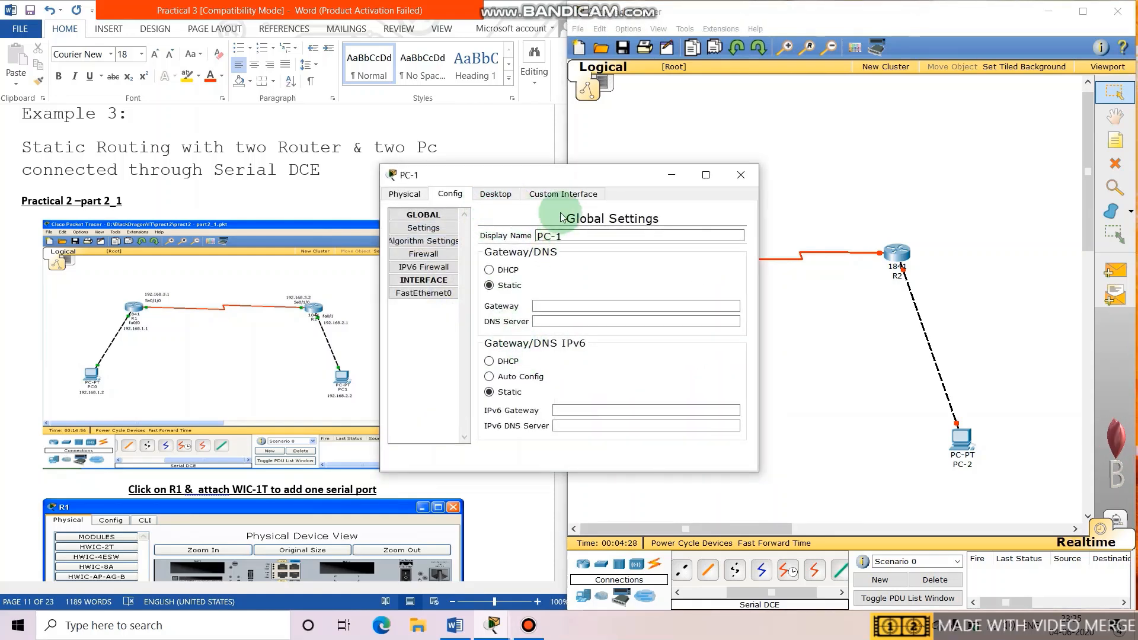
drag(558, 176, 633, 176)
click(609, 303)
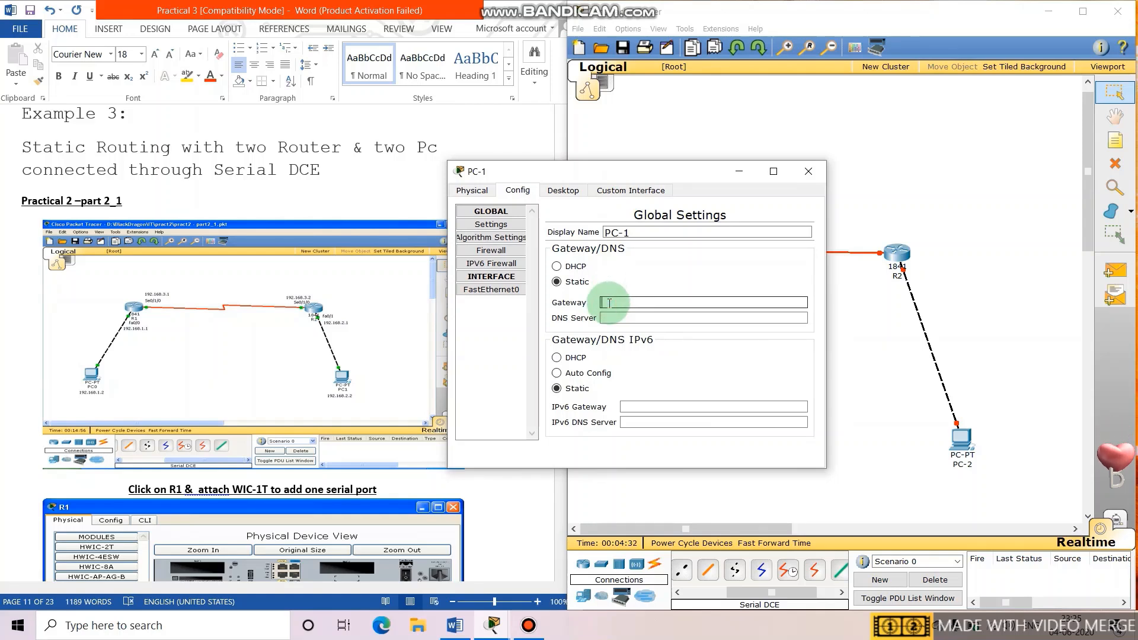
text(192.168)
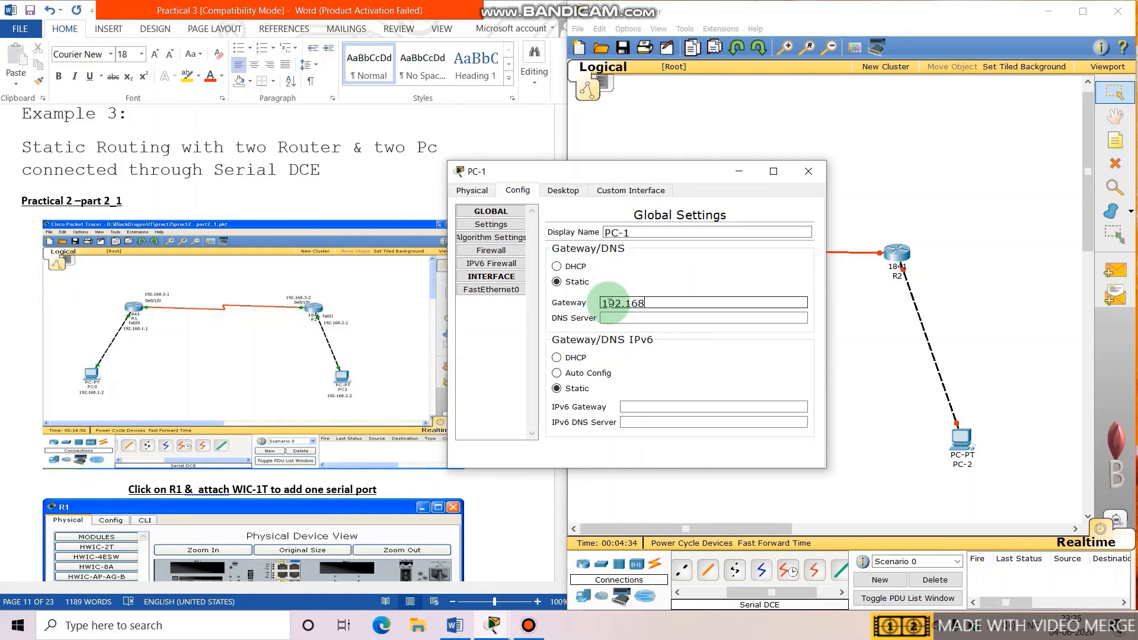
text(.1.1)
click(470, 293)
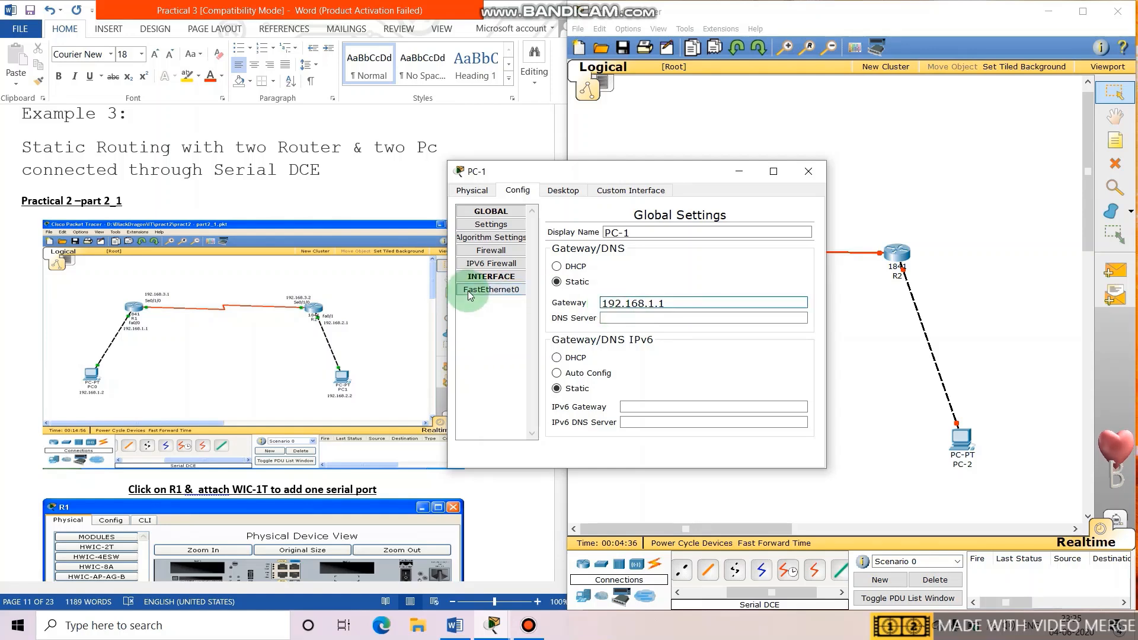
click(689, 372)
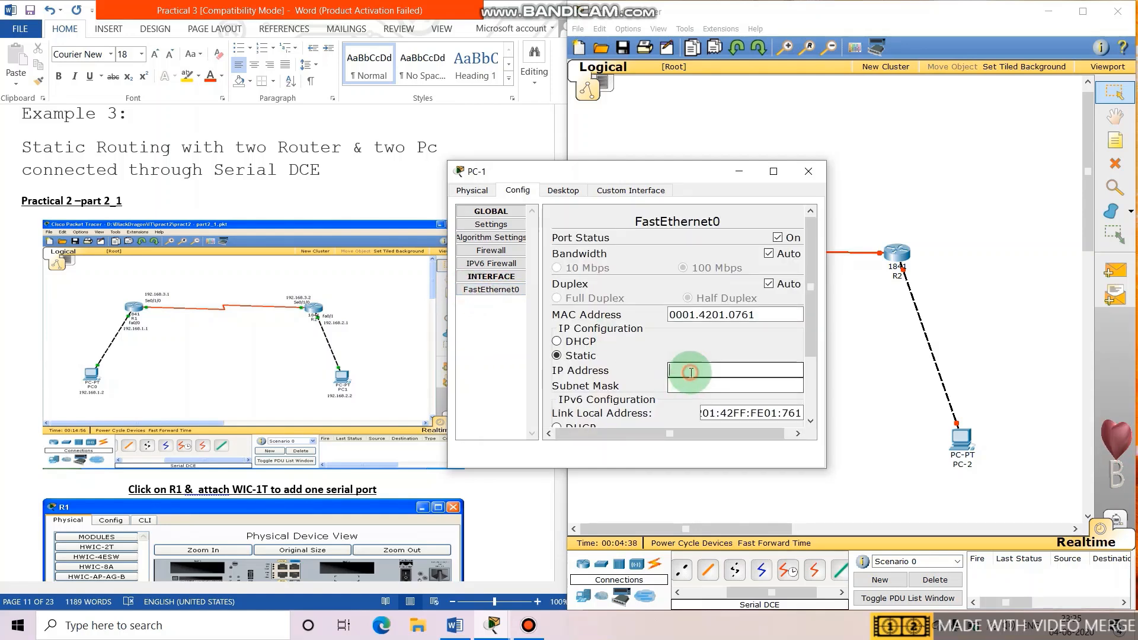
text(192.168.1.2)
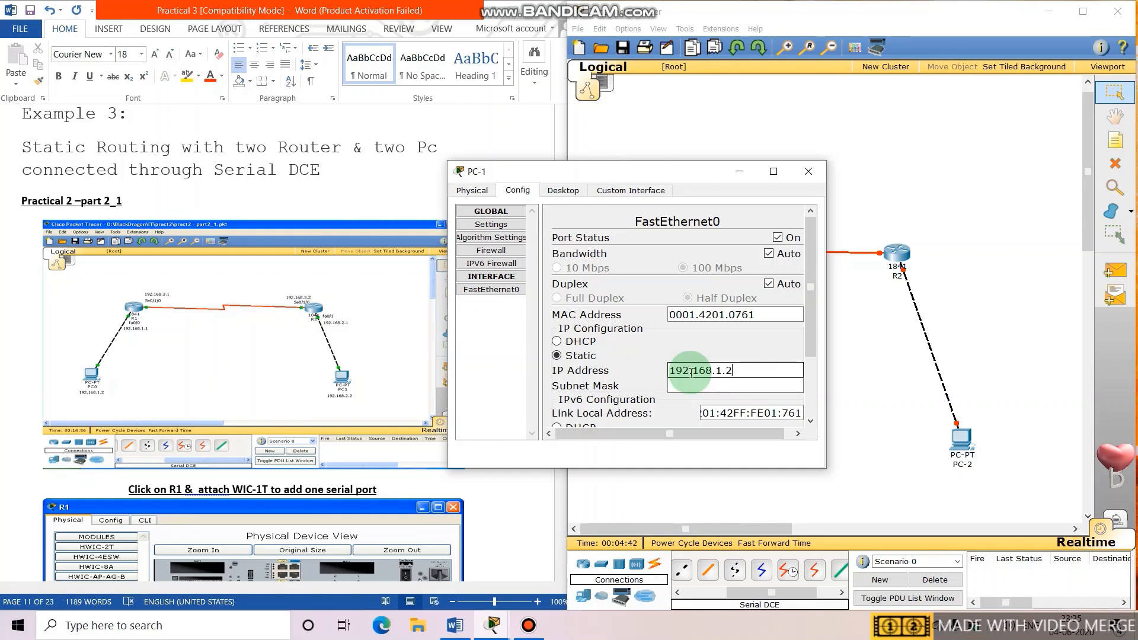
click(691, 386)
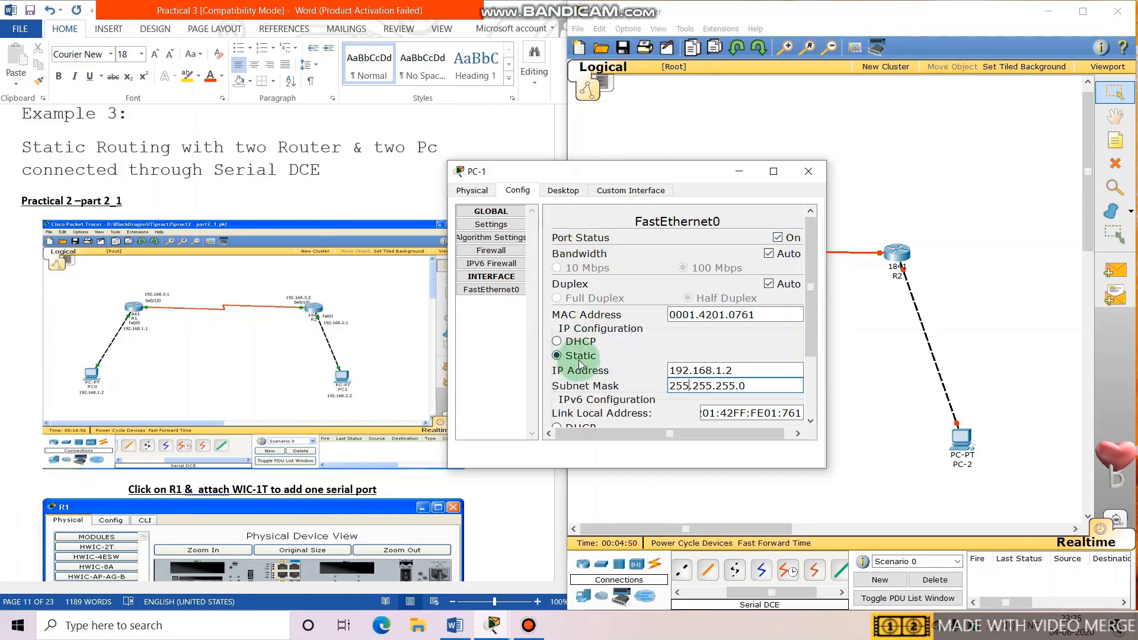
click(807, 172)
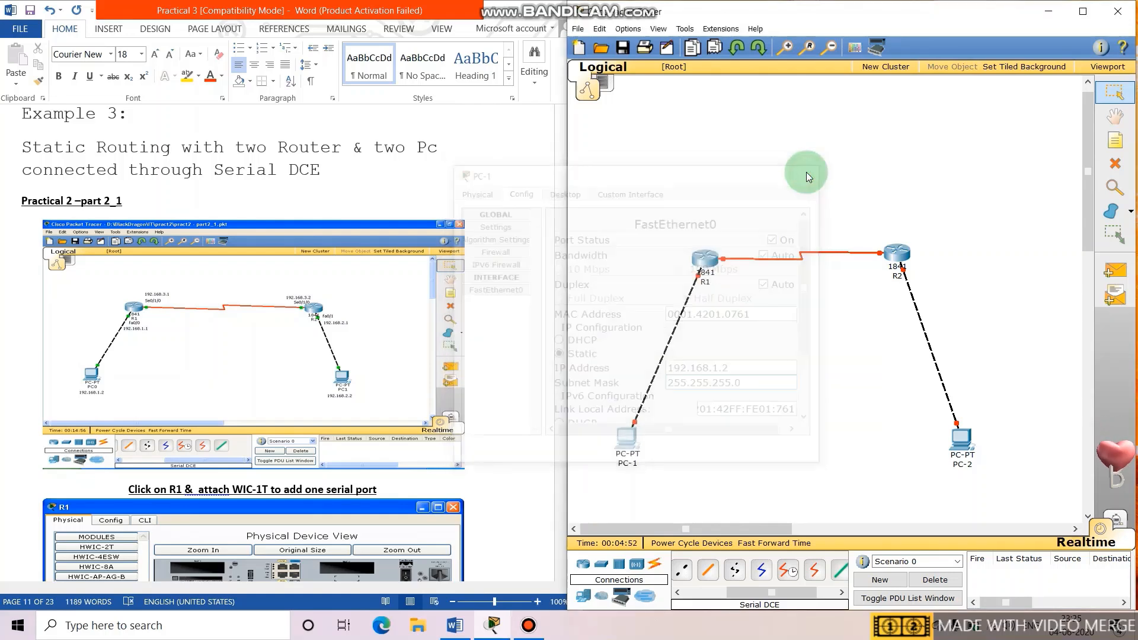
Set PC-2's default gateway to 192.168.2.1.
click(961, 438)
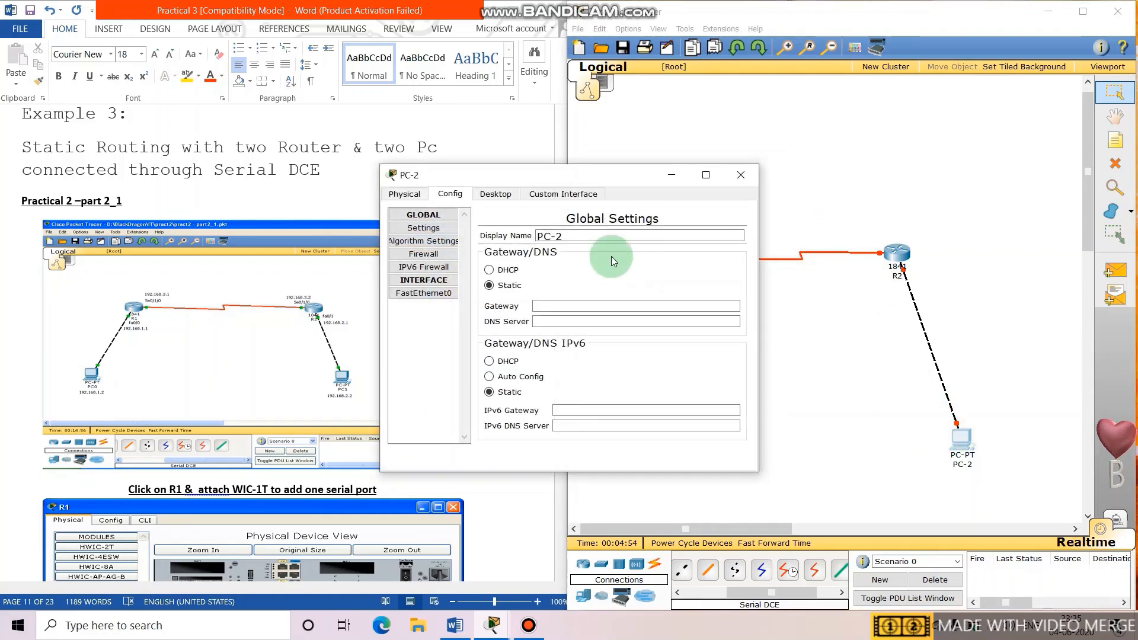
click(549, 302)
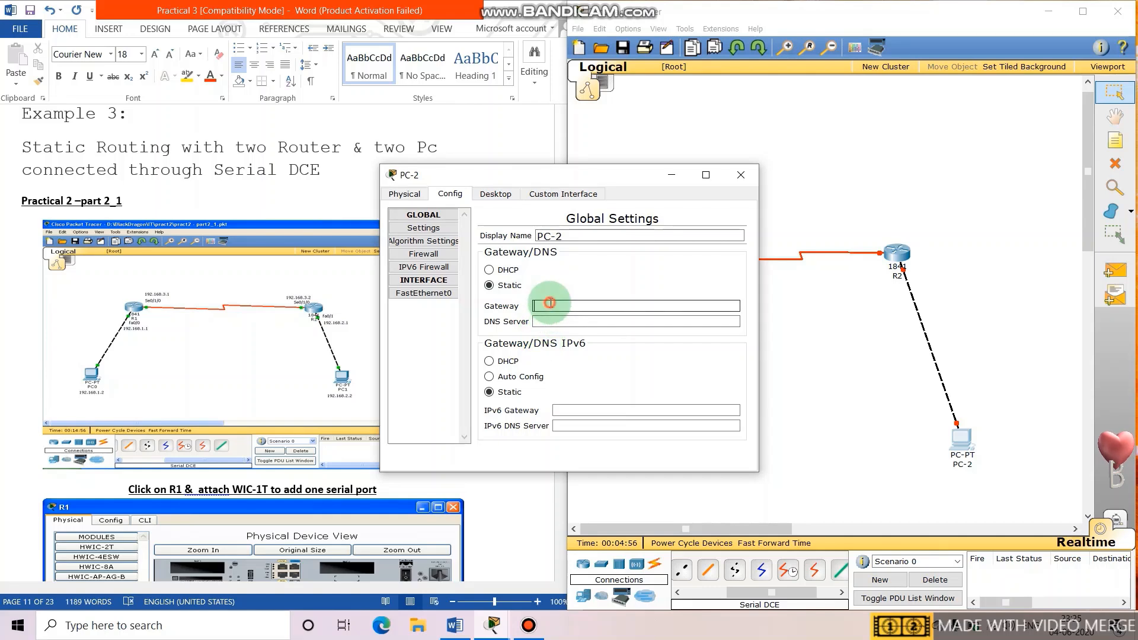
text(192.16)
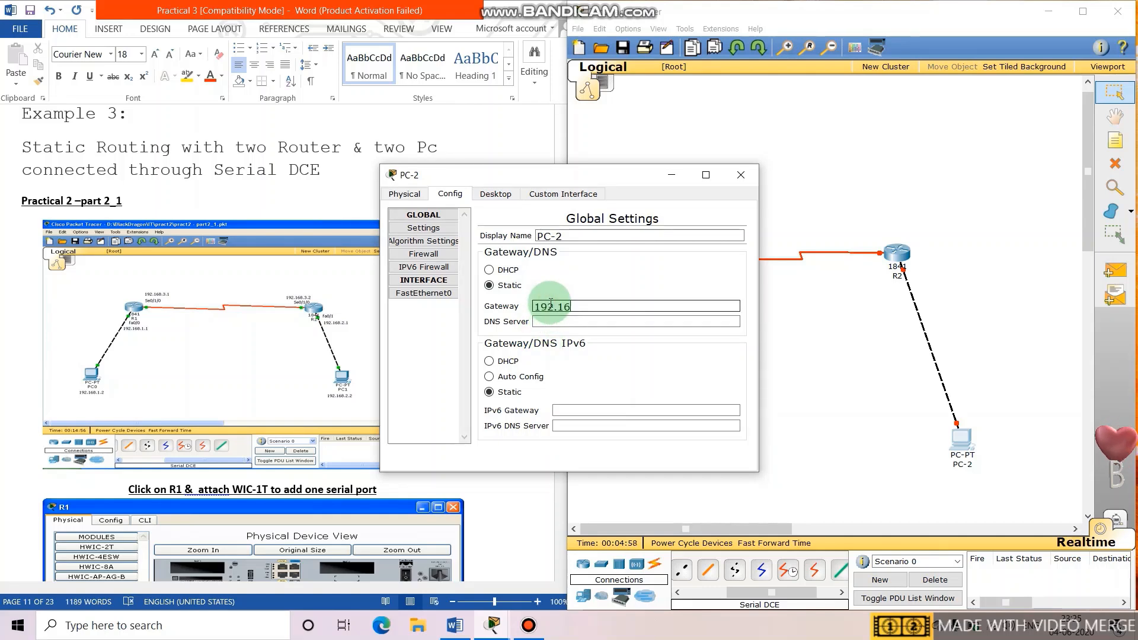
text(8.2.2)
key(BackSpace)
text(1)
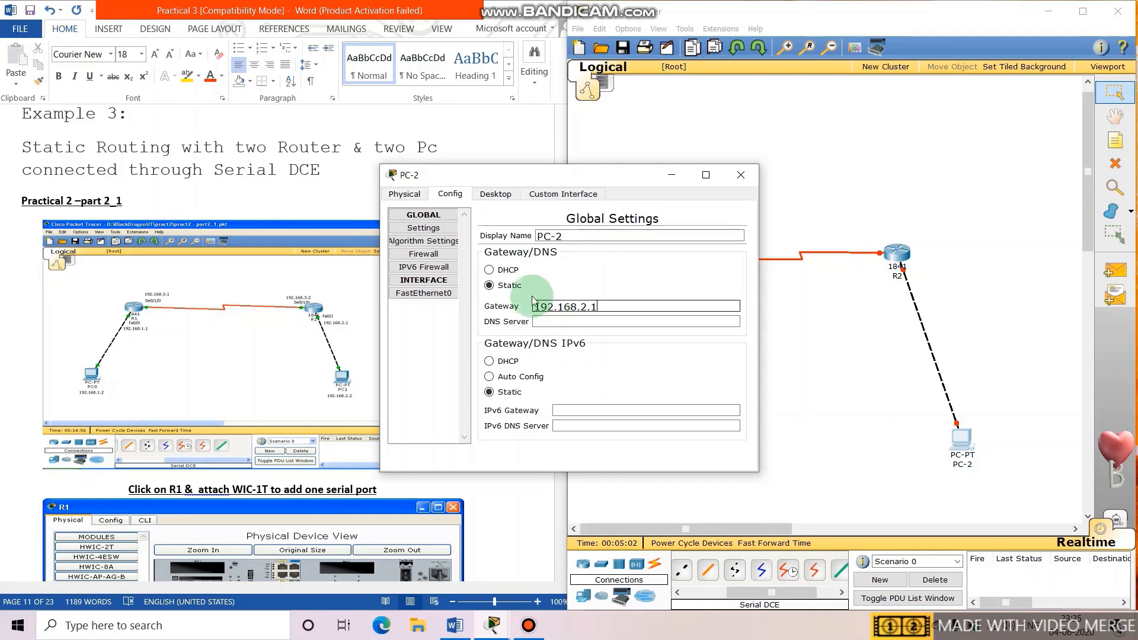
Give PC-2's FastEthernet0 IP 192.168.2.2 with mask 255.255.255.0, then open R1's settings.
click(450, 293)
click(628, 374)
text(192.16)
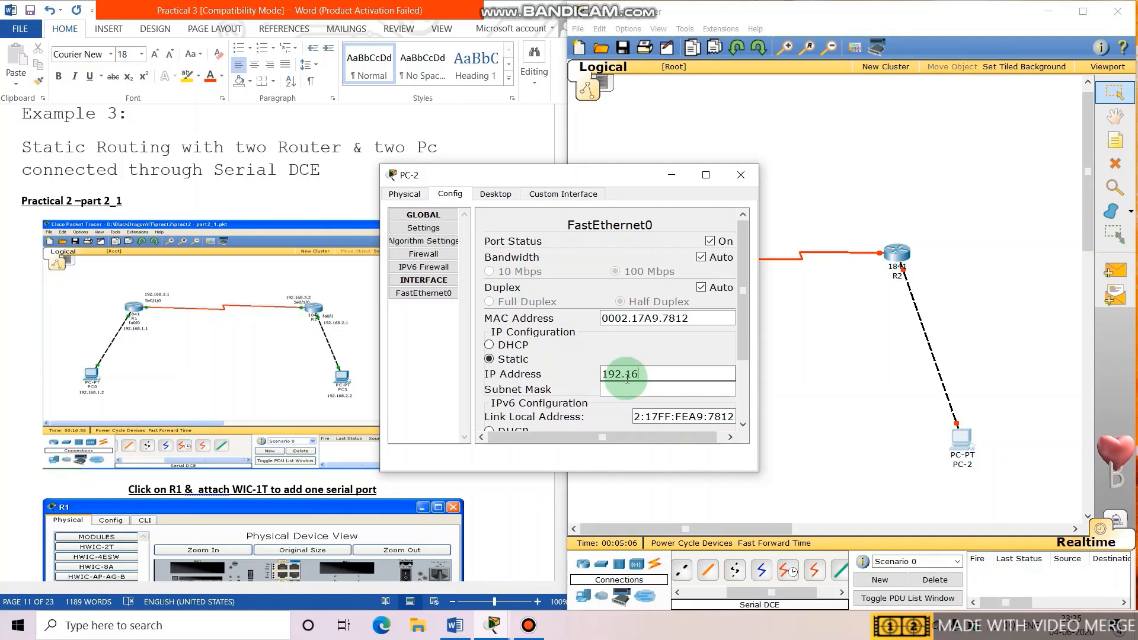
text(8.2.2)
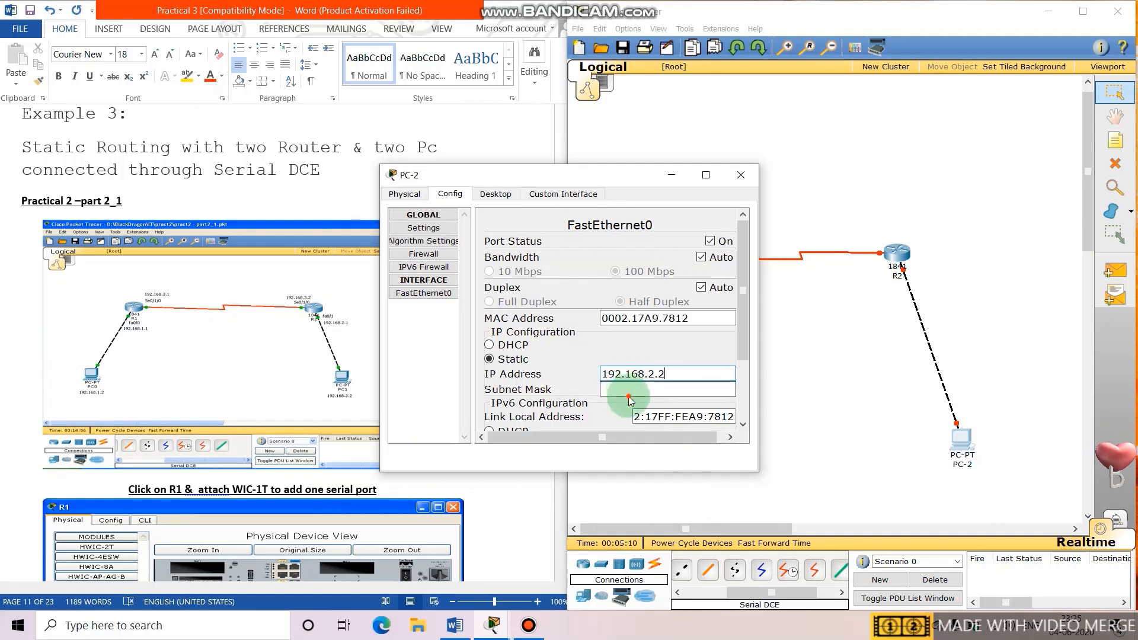
click(627, 389)
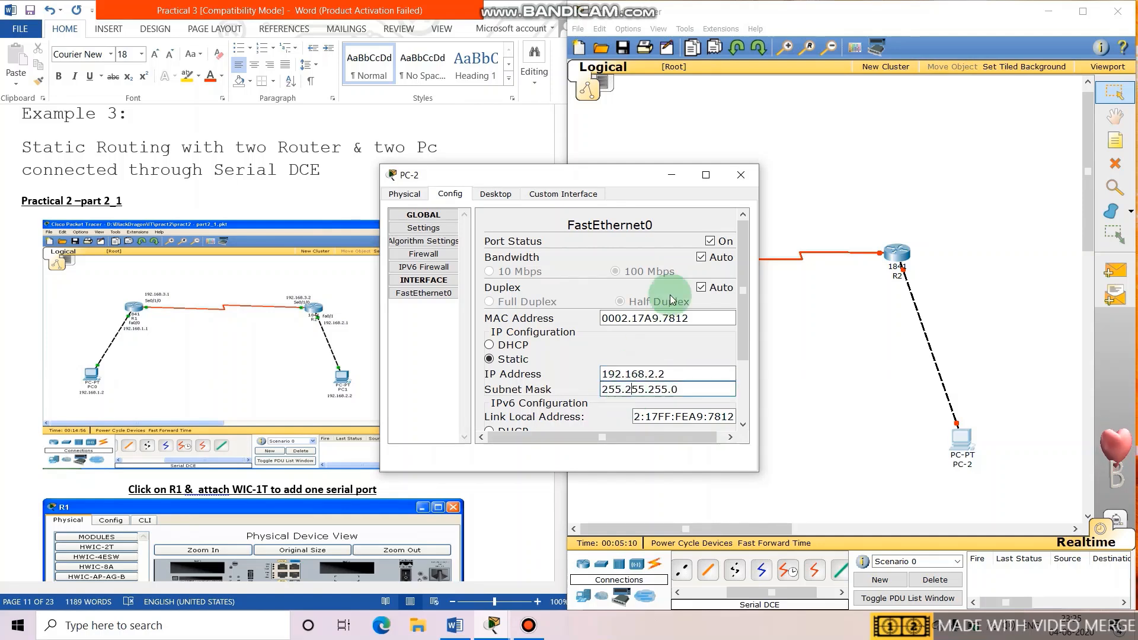
click(738, 172)
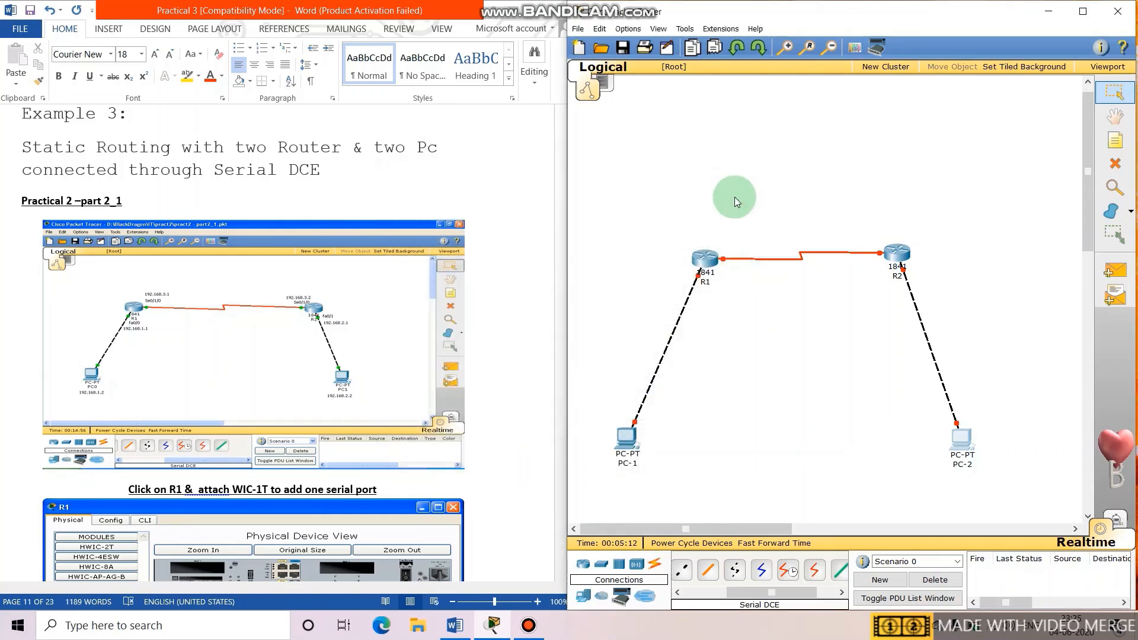
click(716, 243)
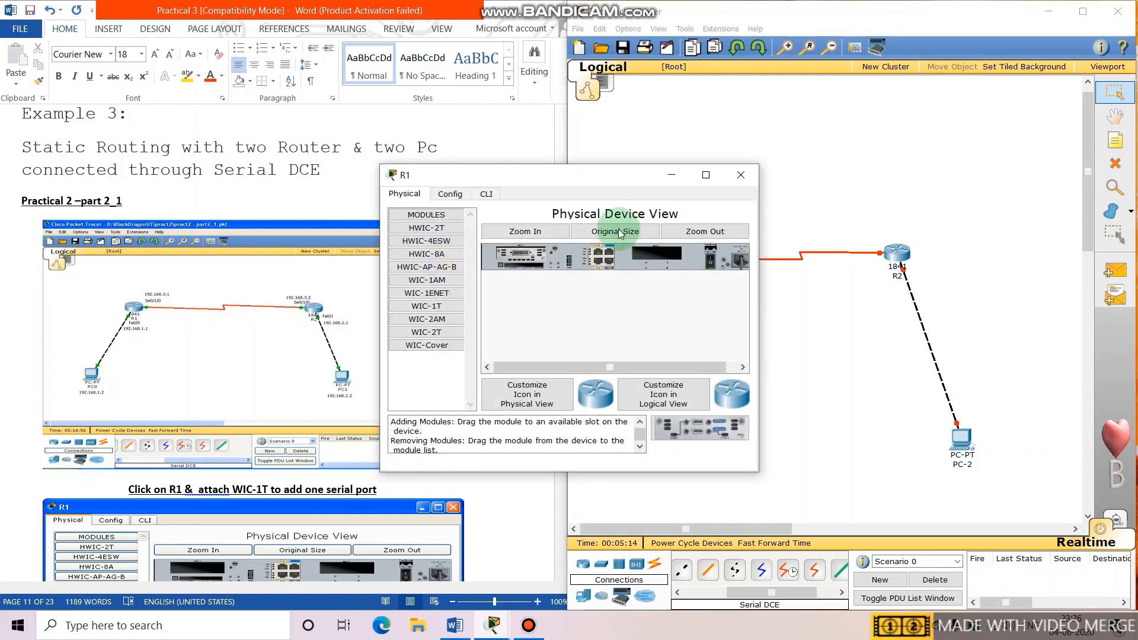
In R1's CLI, skip the initial setup dialog and enter global configuration mode.
click(488, 194)
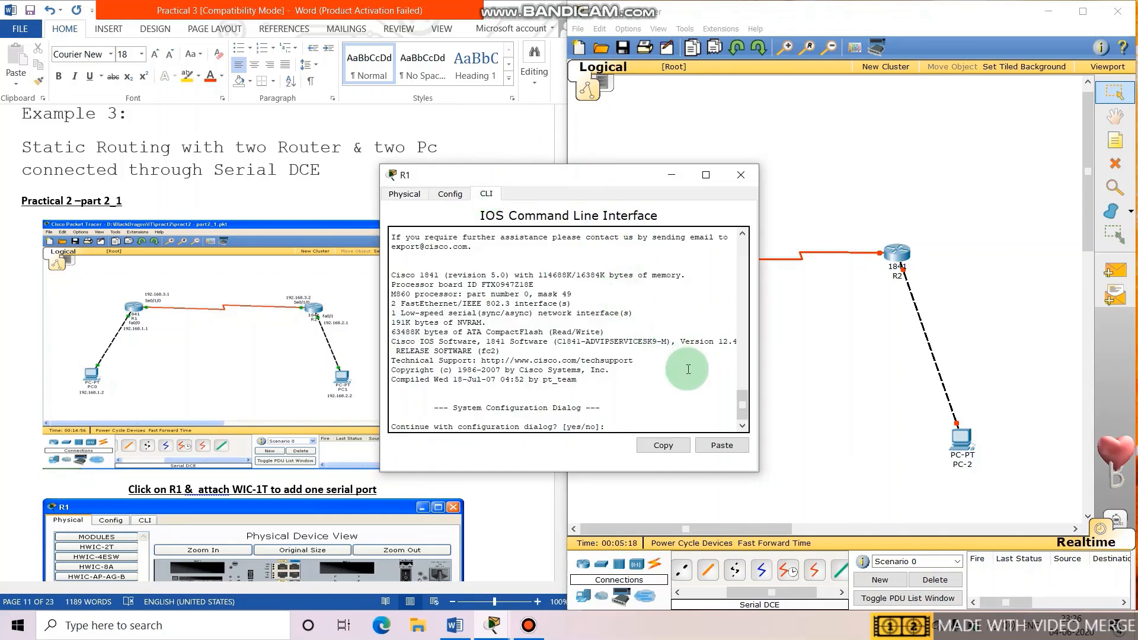
text(n)
key(Return)
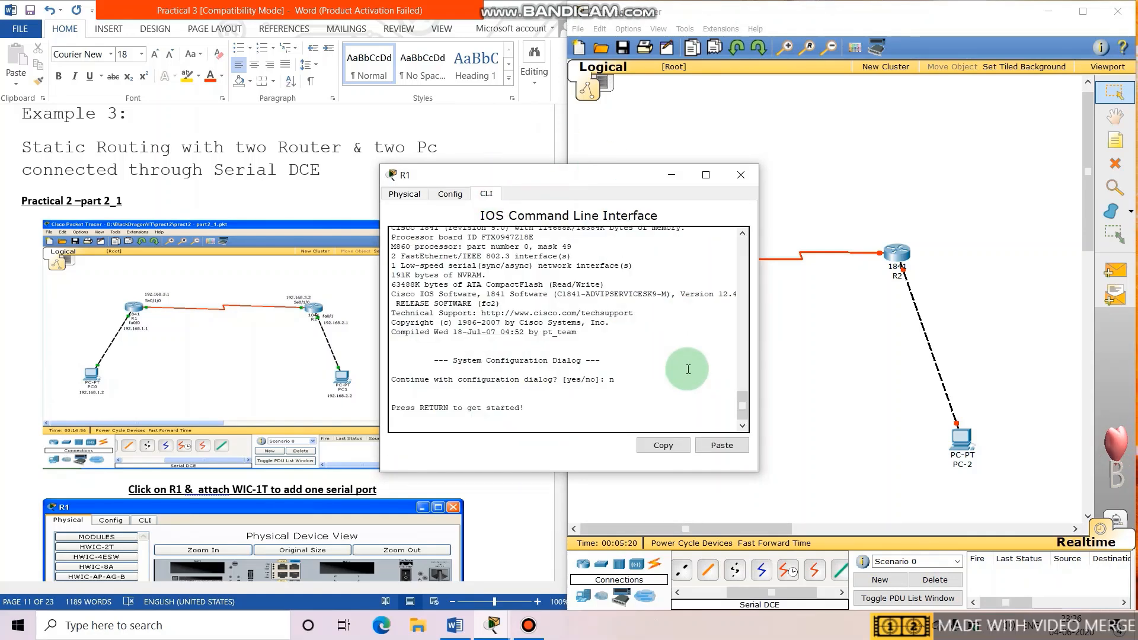
key(Return)
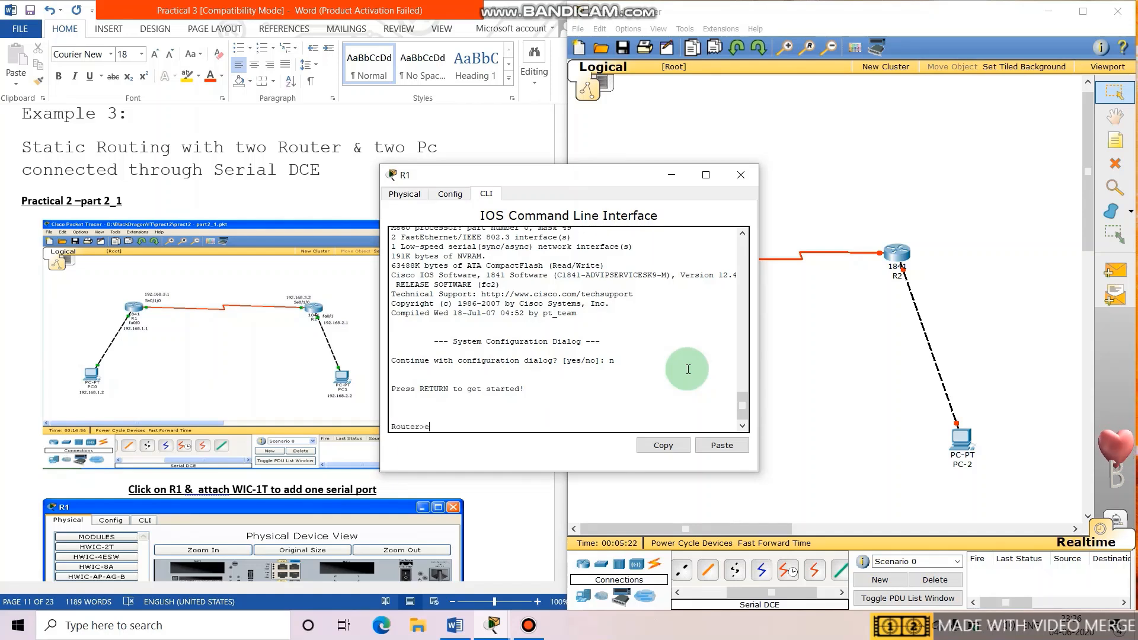
key(Return)
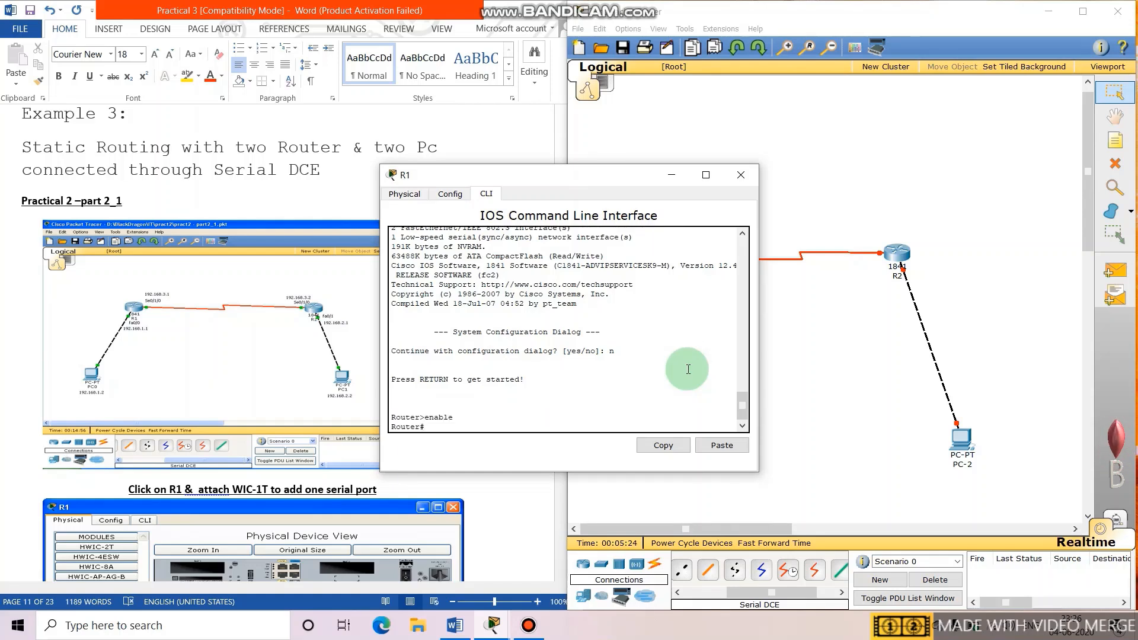
text(confi)
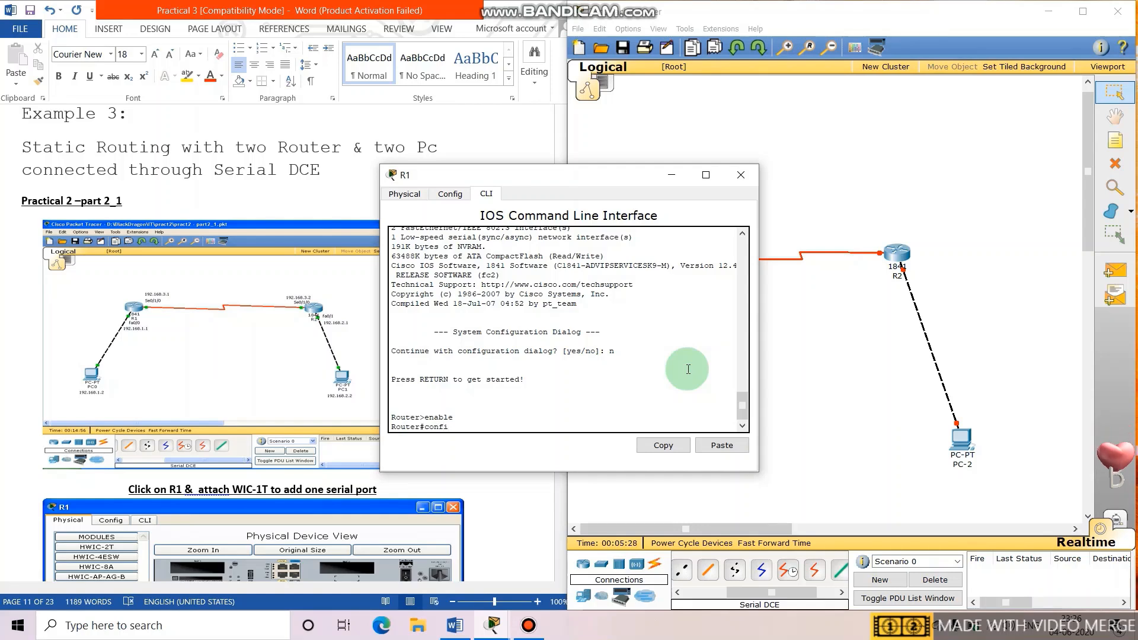
text(f)
key(Return)
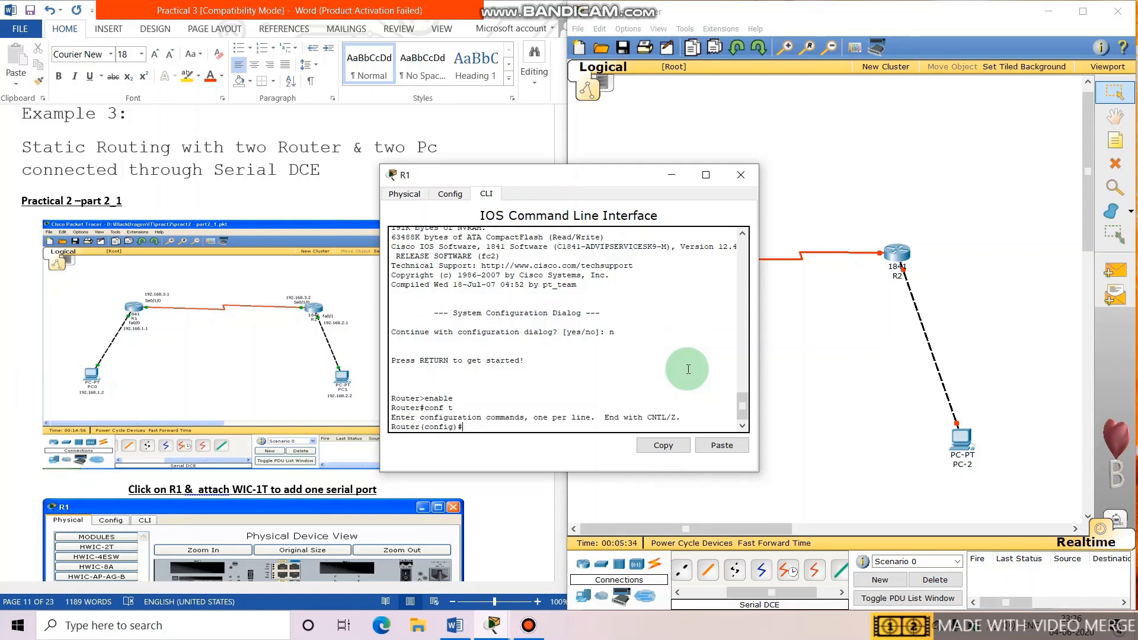
Assign R1's fa0/0 the address 192.168.1.1 255.255.255.0 and bring it up with no shut.
text(interface )
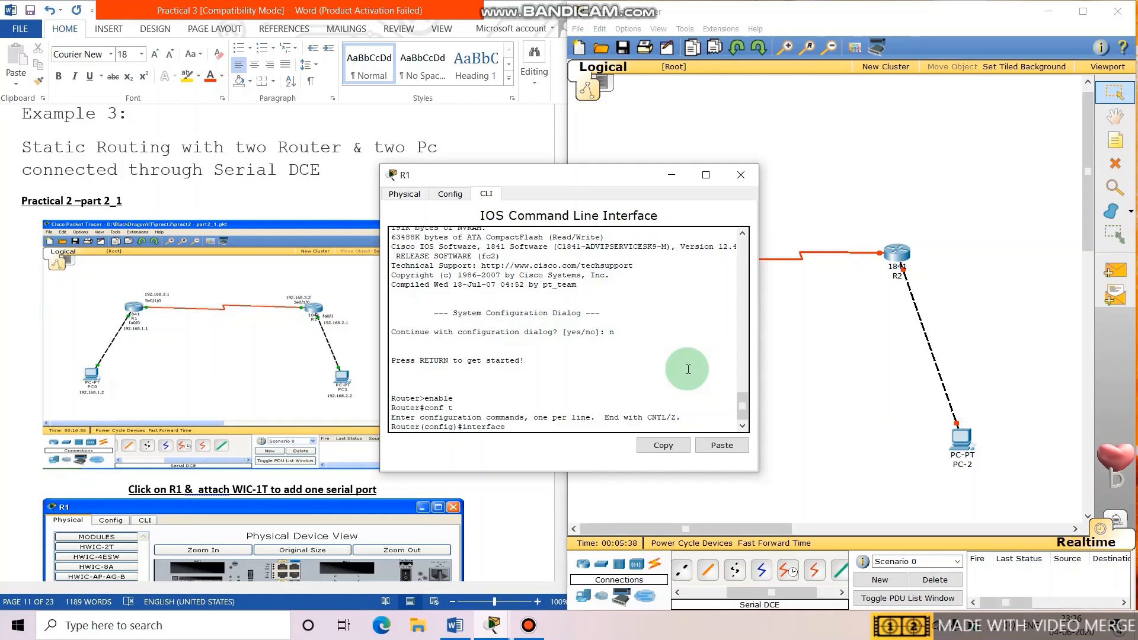
text(fa0/0)
key(Return)
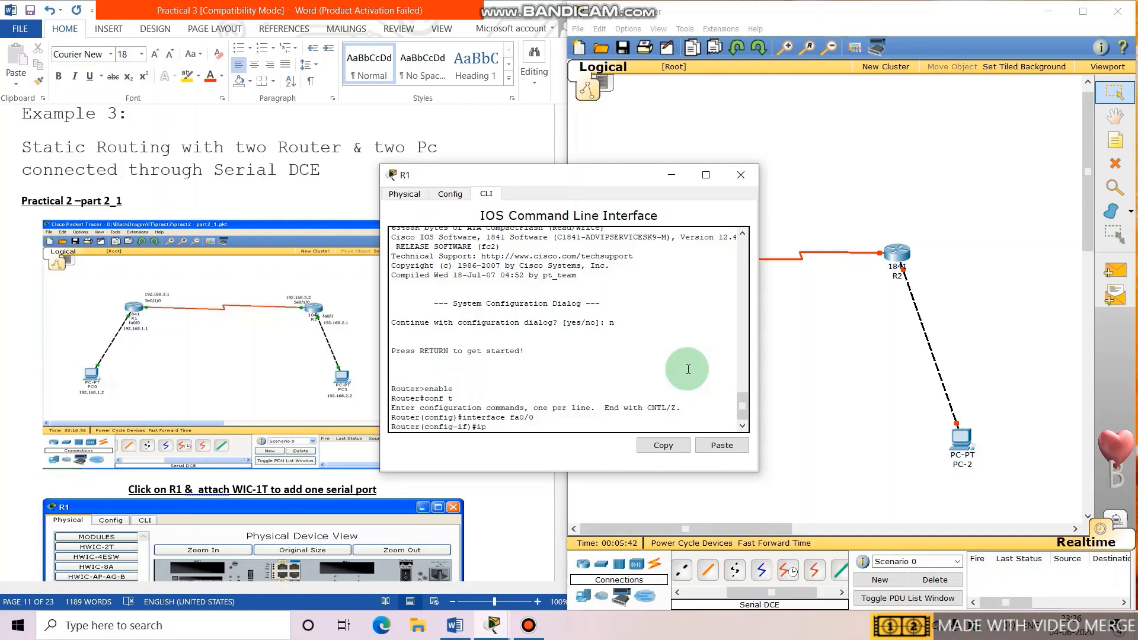
text(ip address)
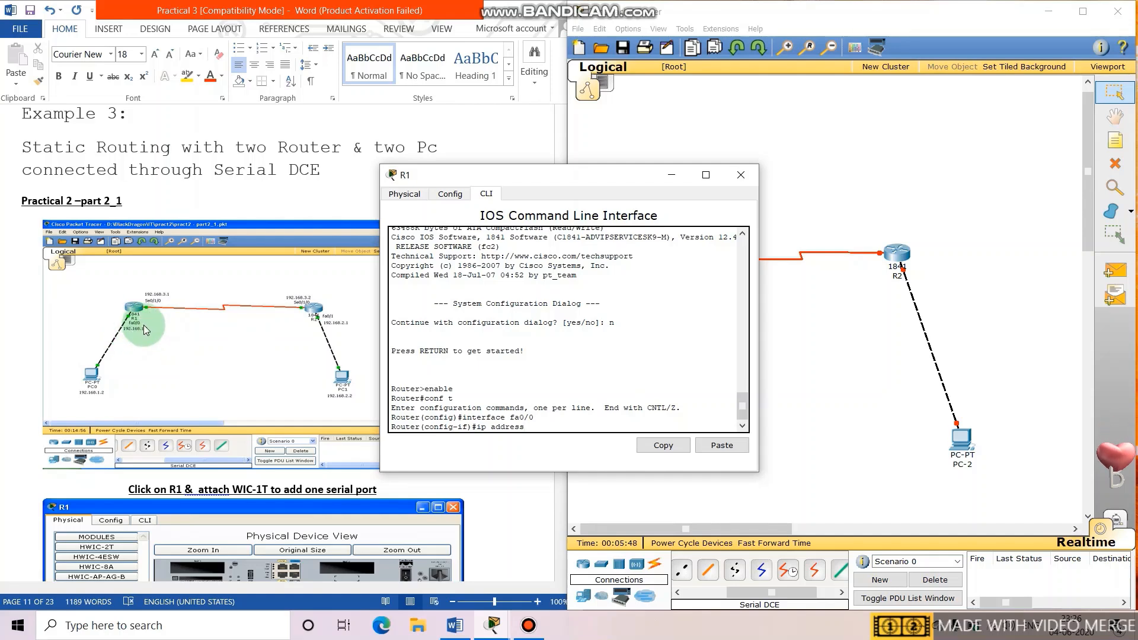
text(1)
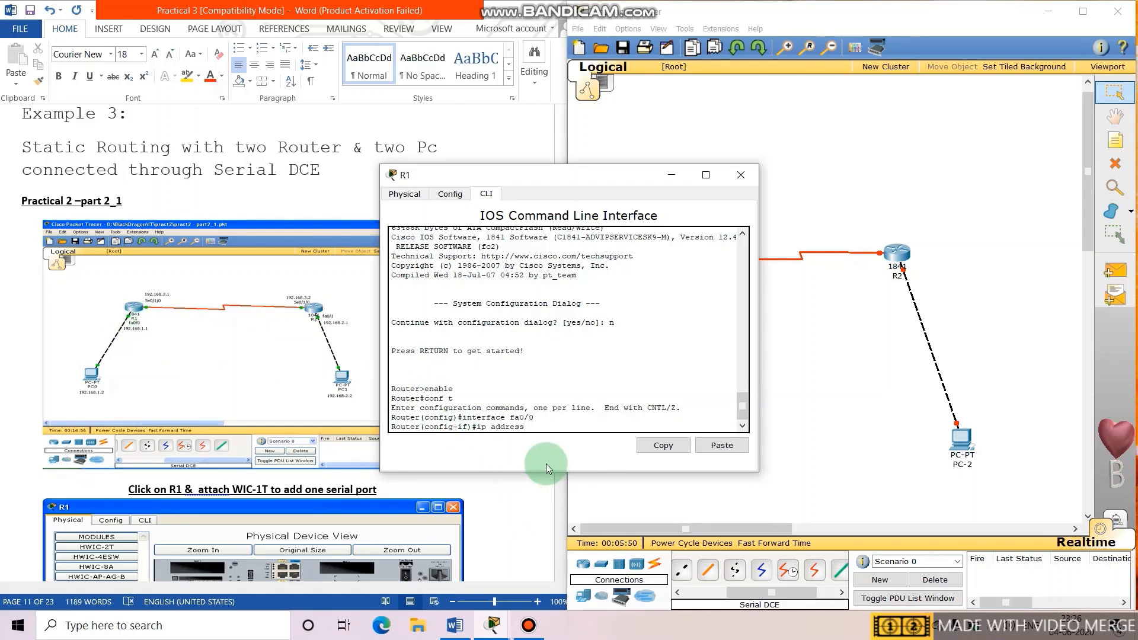
text(92.168)
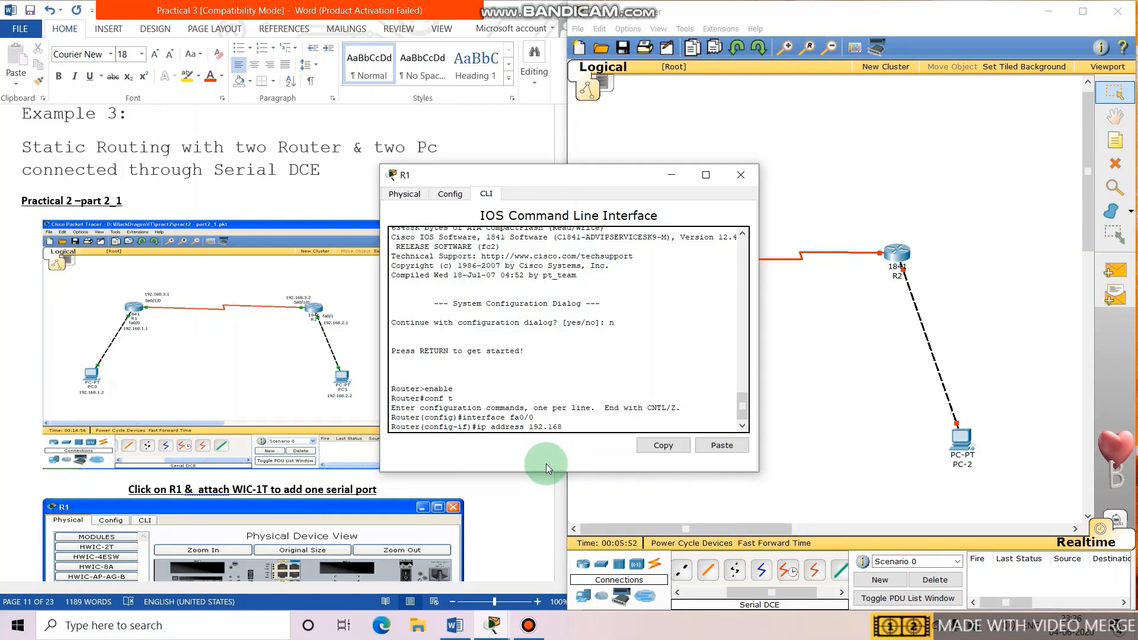
text(.1)
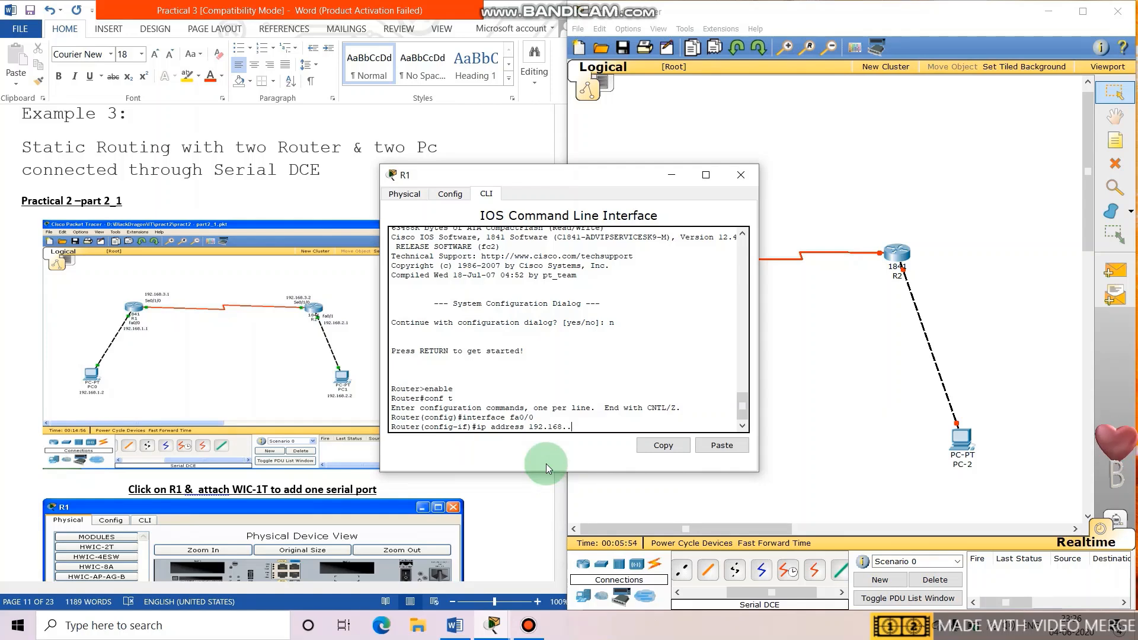
text(.1 255.255.255)
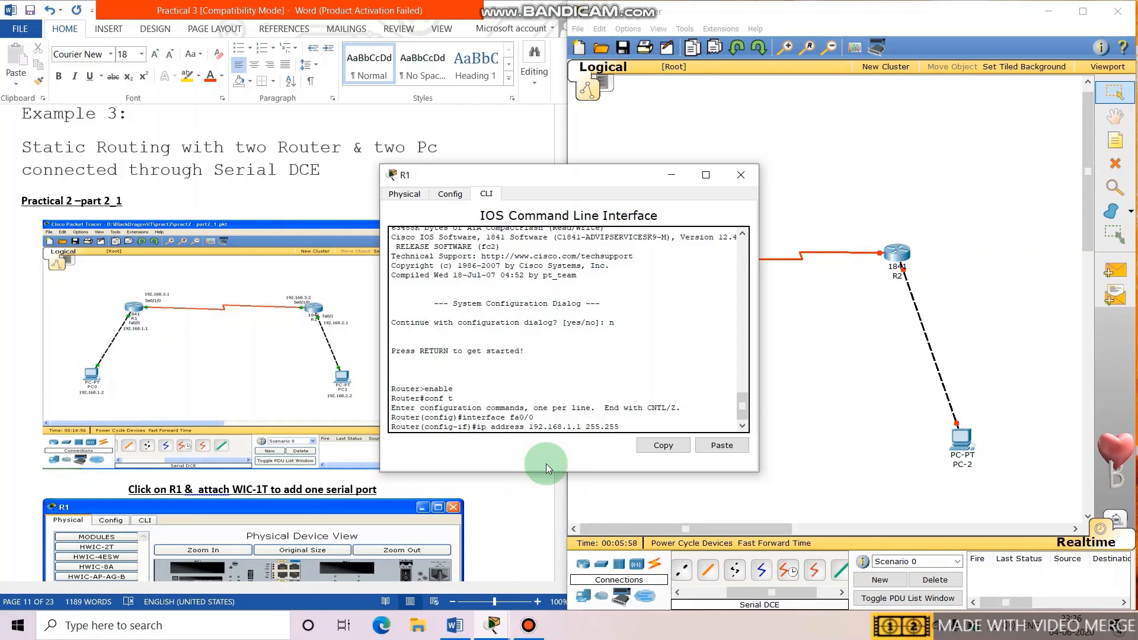
text(.0)
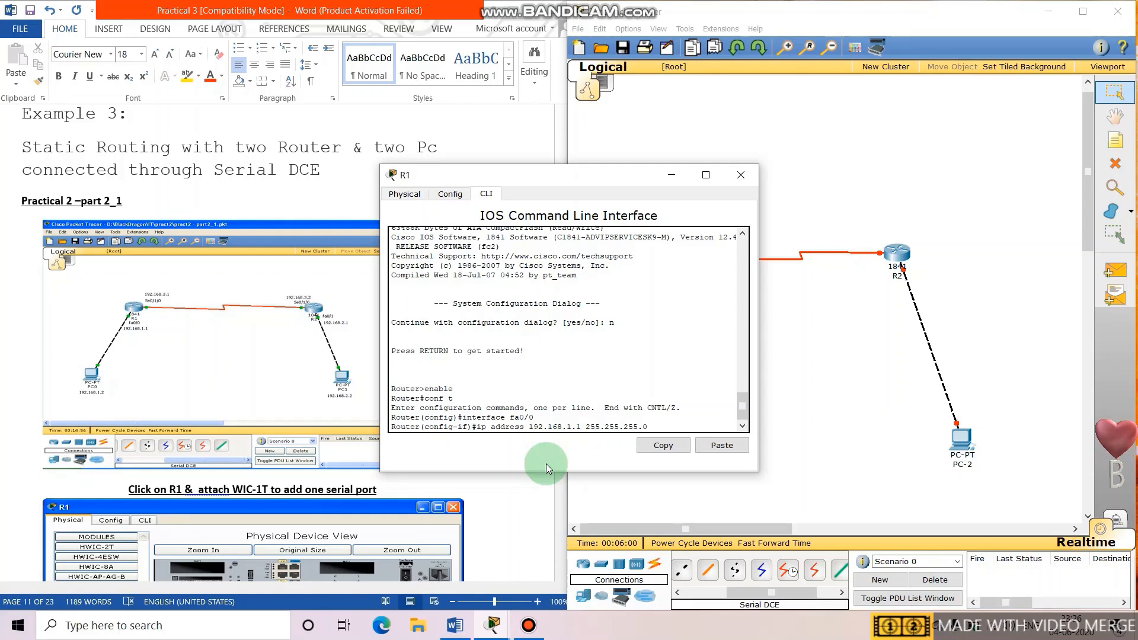
key(Return)
text(no shut)
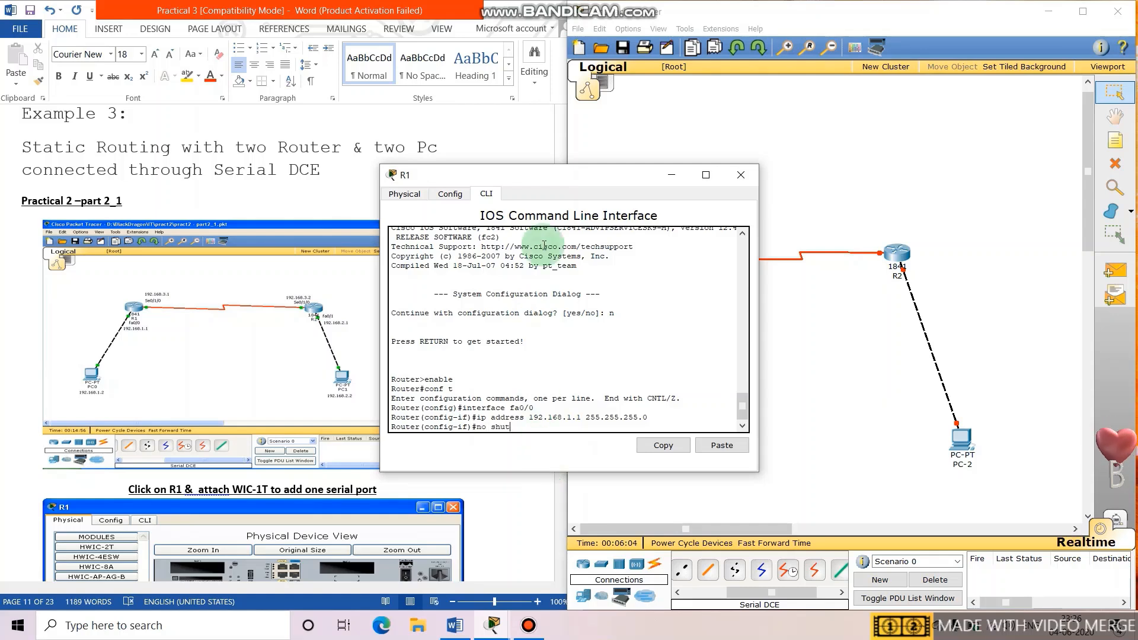
drag(556, 183, 259, 199)
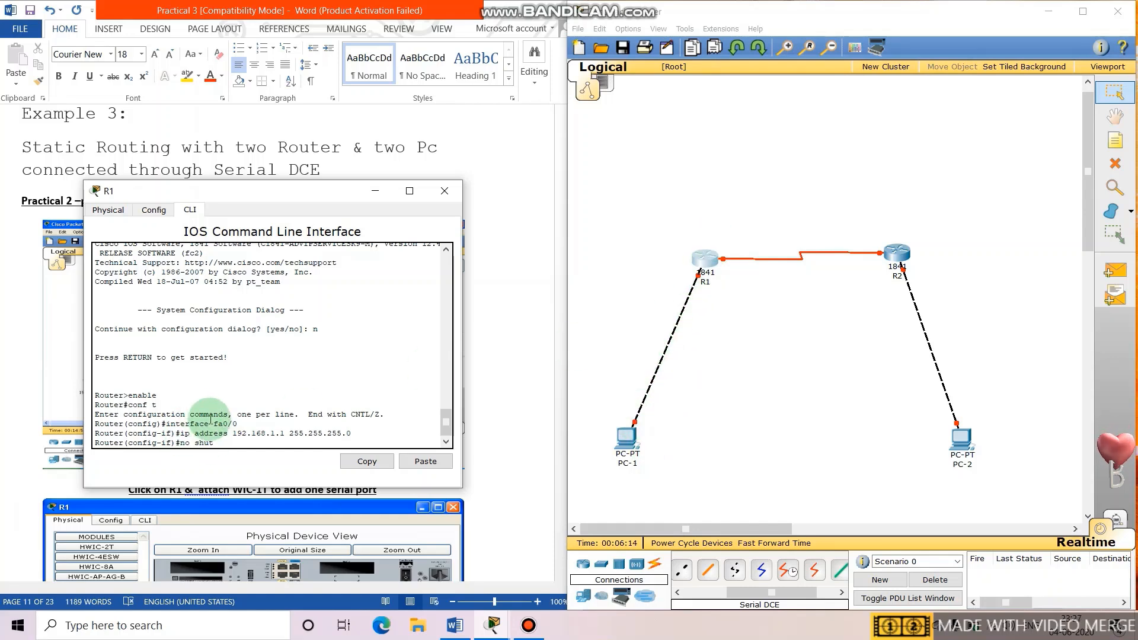
key(Return)
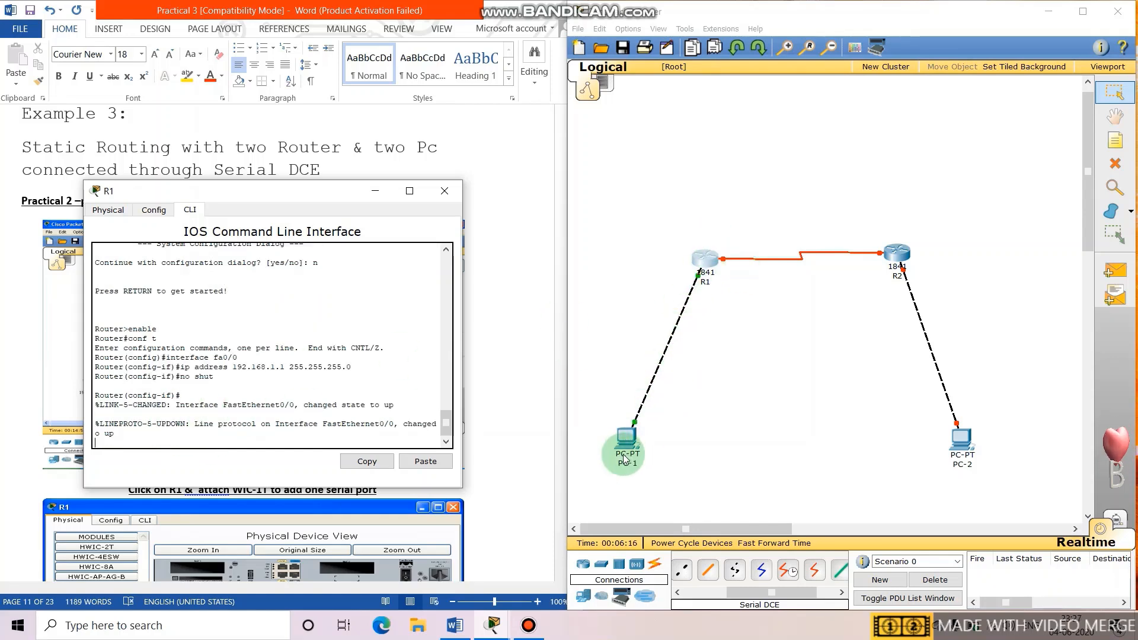
drag(312, 196, 366, 197)
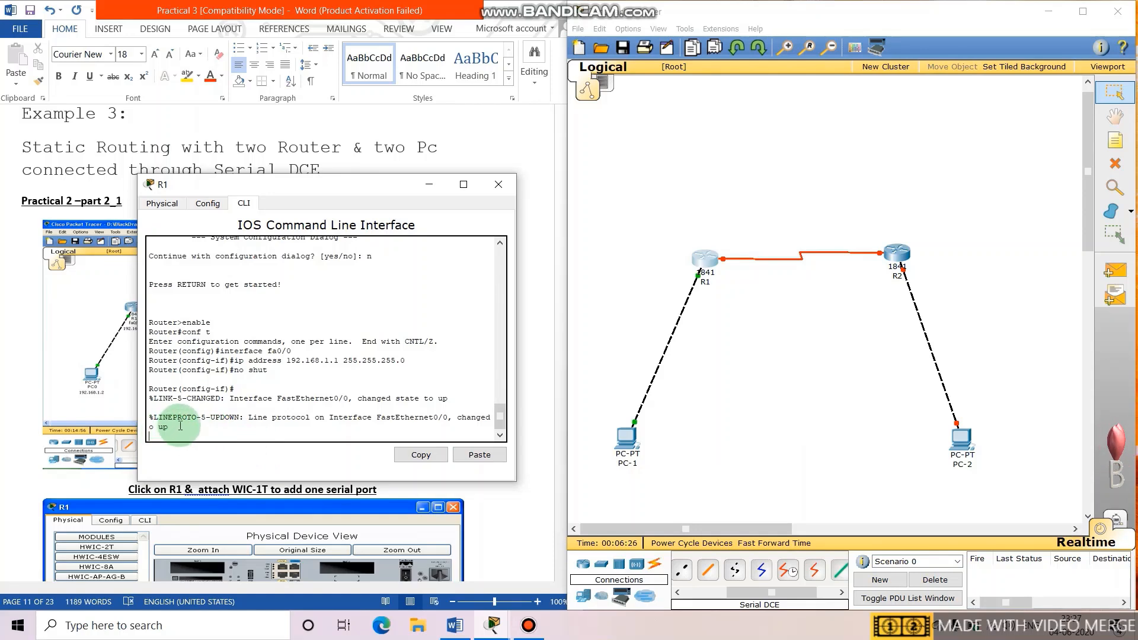
click(500, 184)
In R2's CLI, decline the setup dialog and enter configuration mode with en and conf t.
click(899, 255)
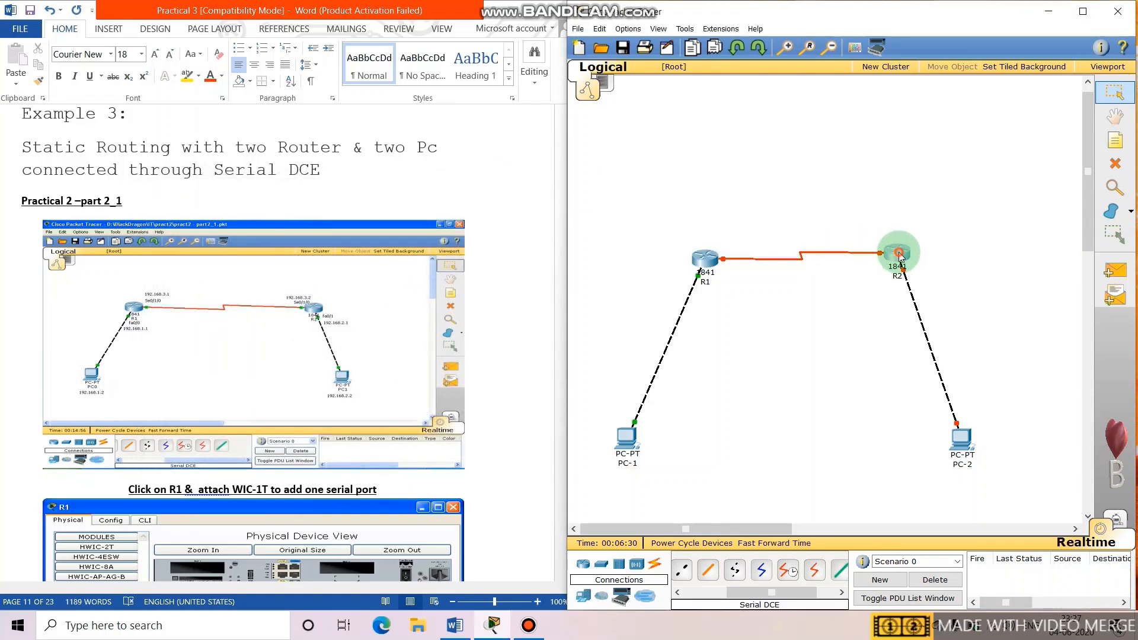
click(487, 195)
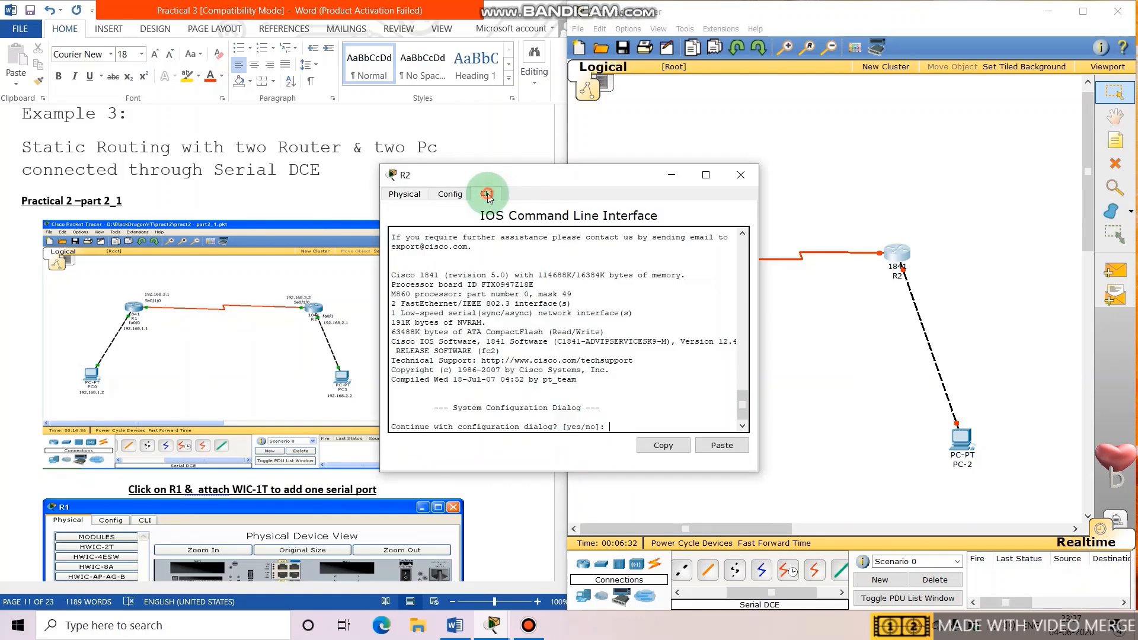
text(n)
key(Return)
key(Return)
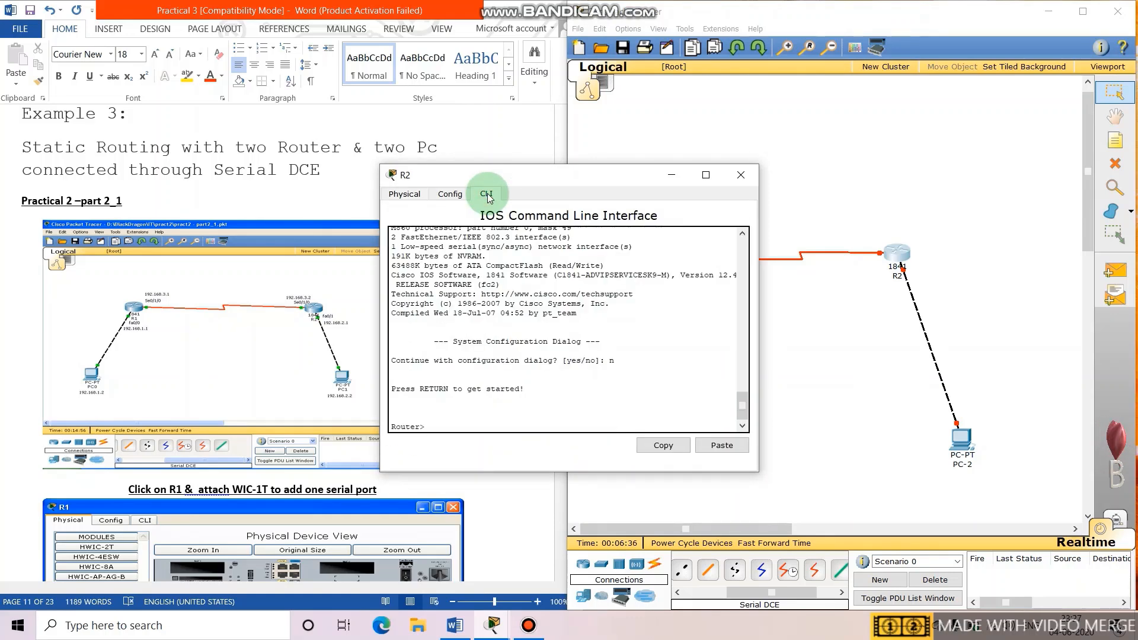
text(en)
key(Return)
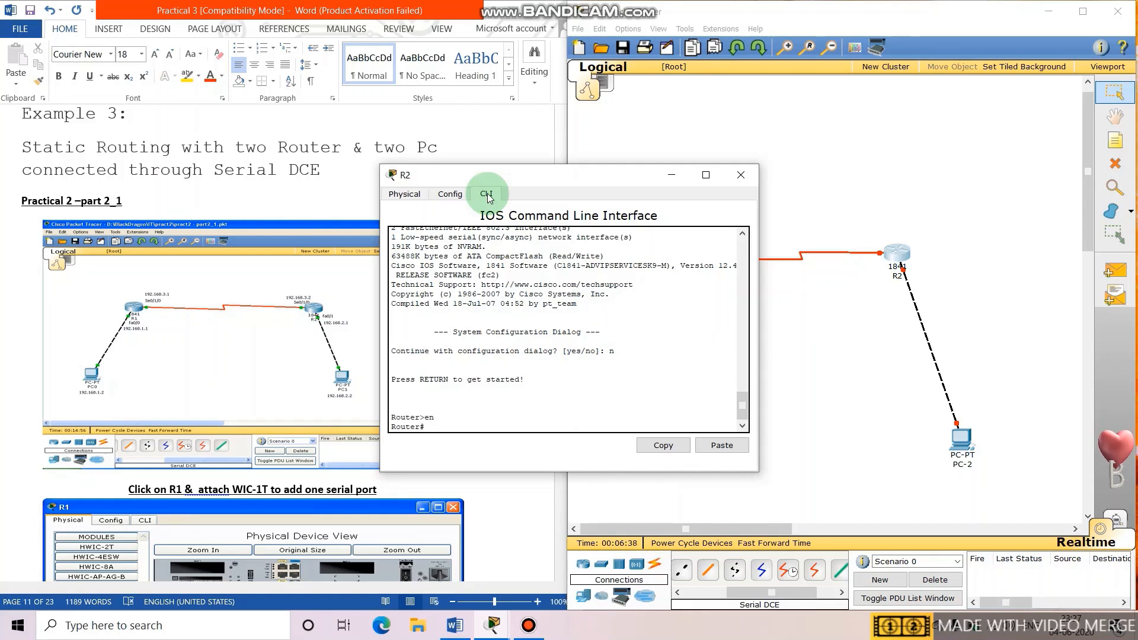
text(conf t)
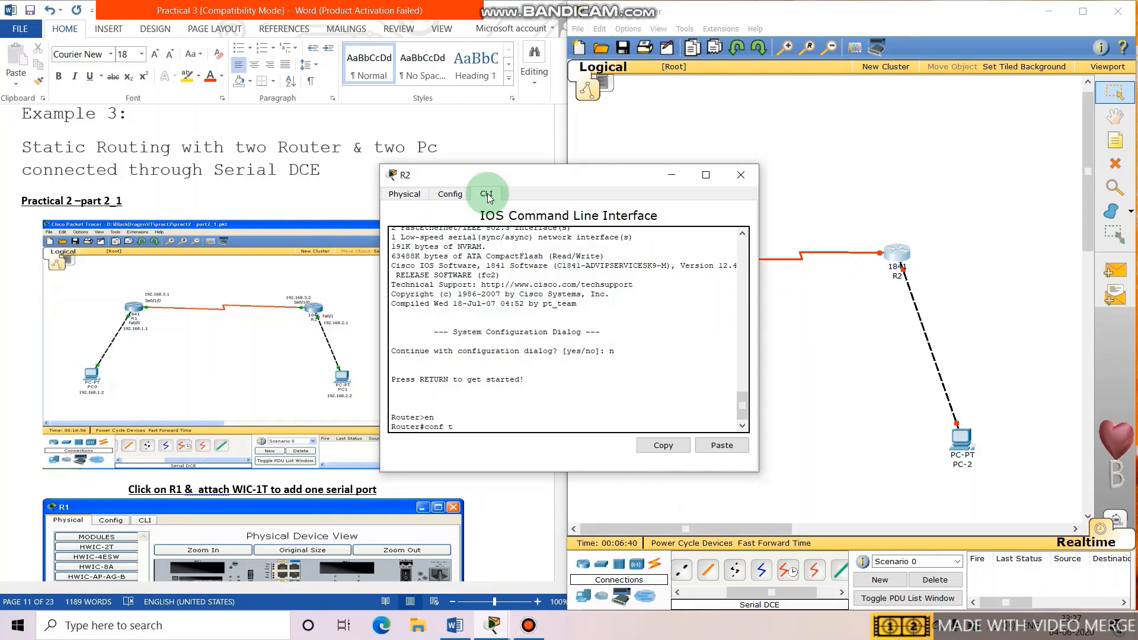
key(Return)
Give R2's fa0/0 192.168.2.1 255.255.255.0, bring it up with no shut, then reopen R1.
text(interface )
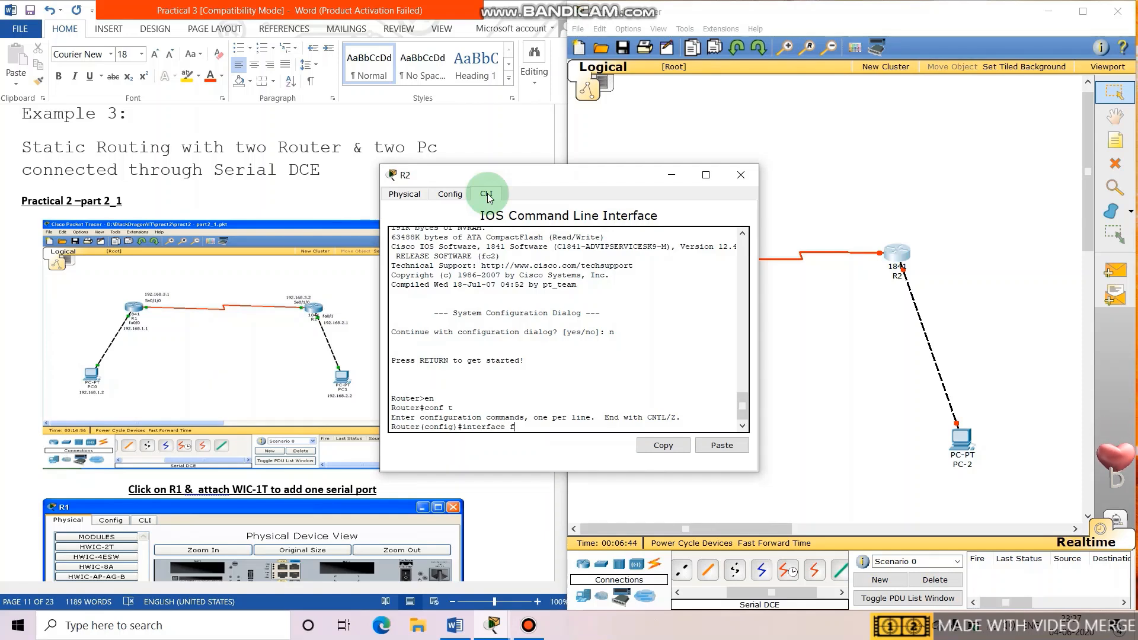
text(fa0/0)
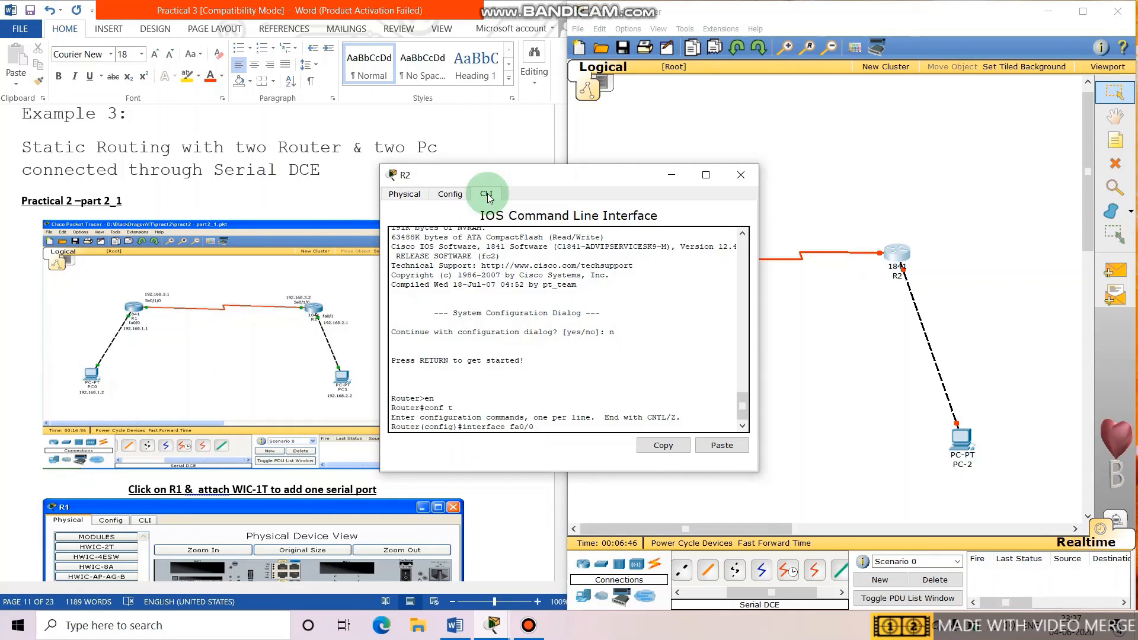
key(Return)
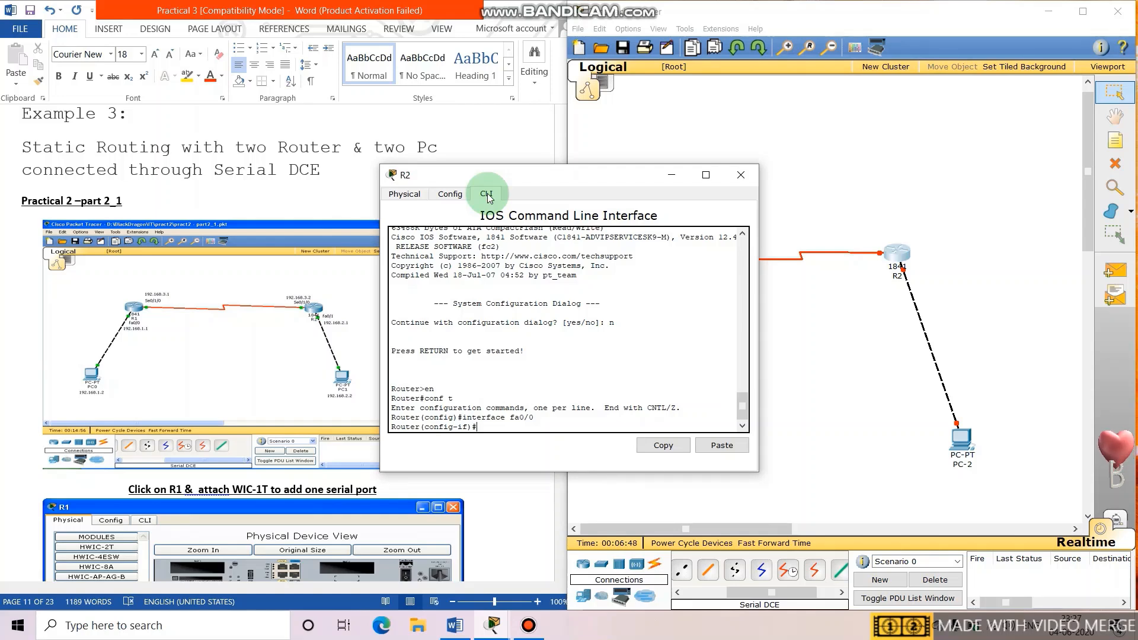
text(ip address)
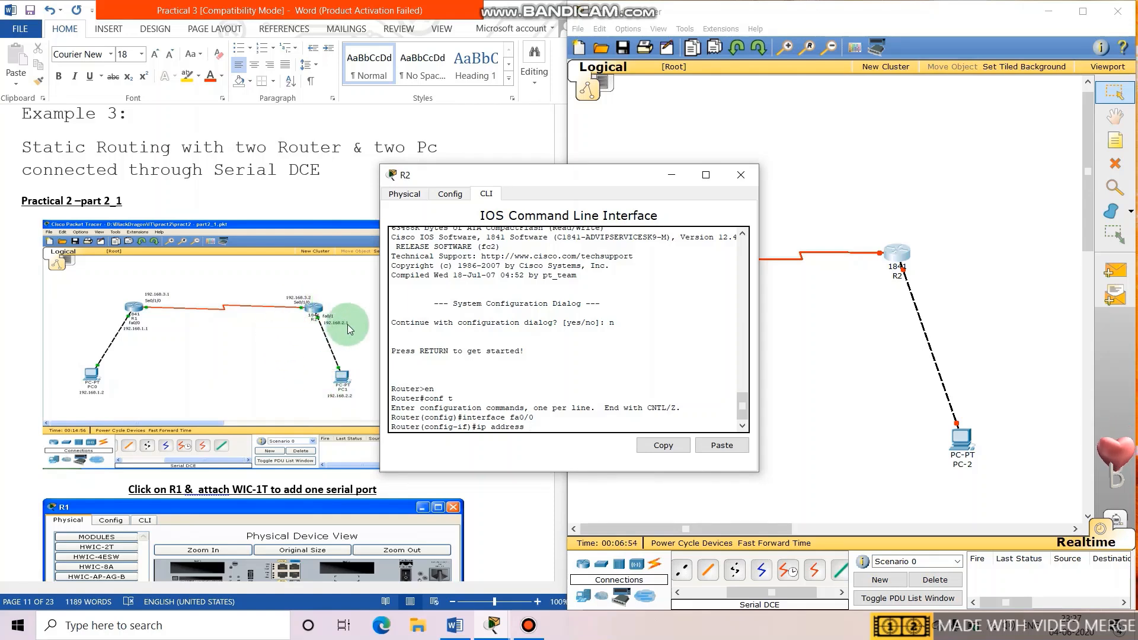
text(1)
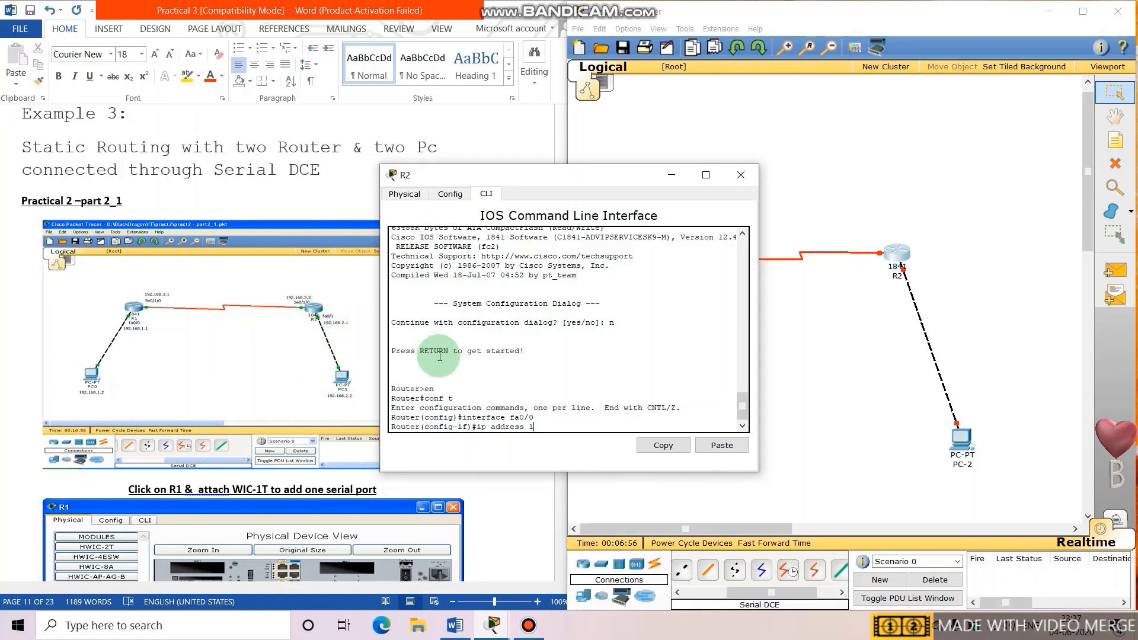
text(92.168.2.1)
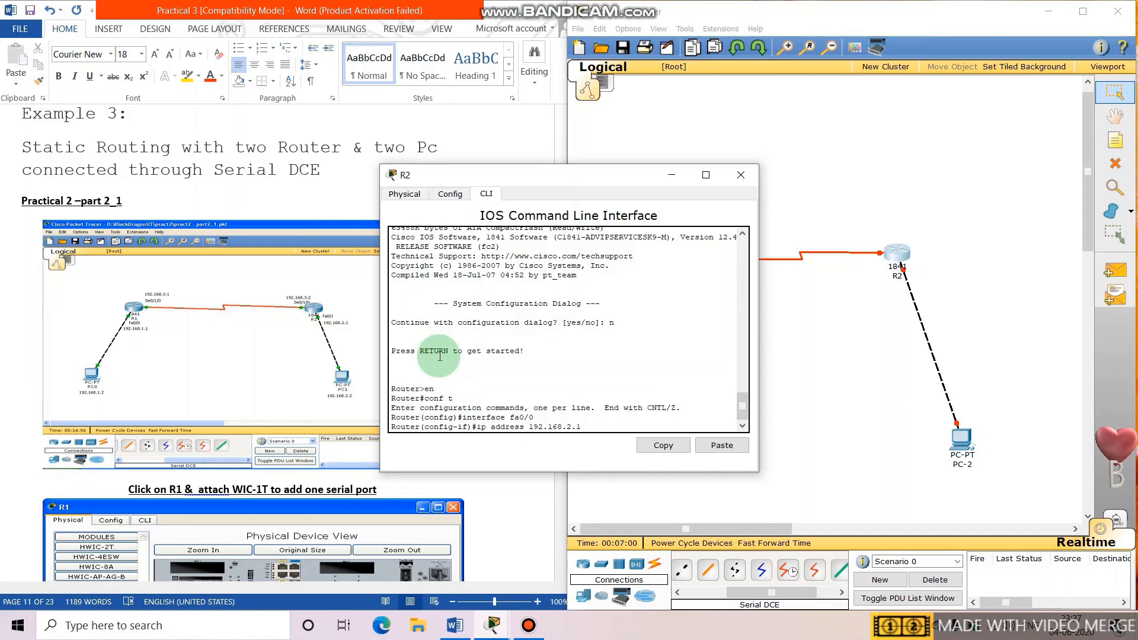
text( 255.255.255.0)
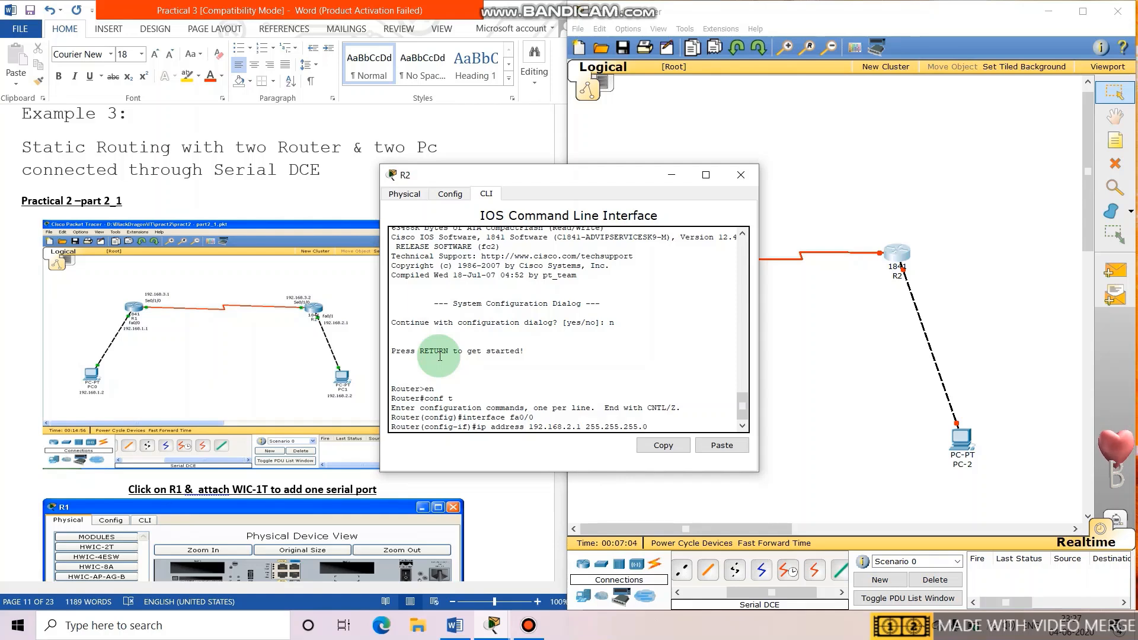
key(Return)
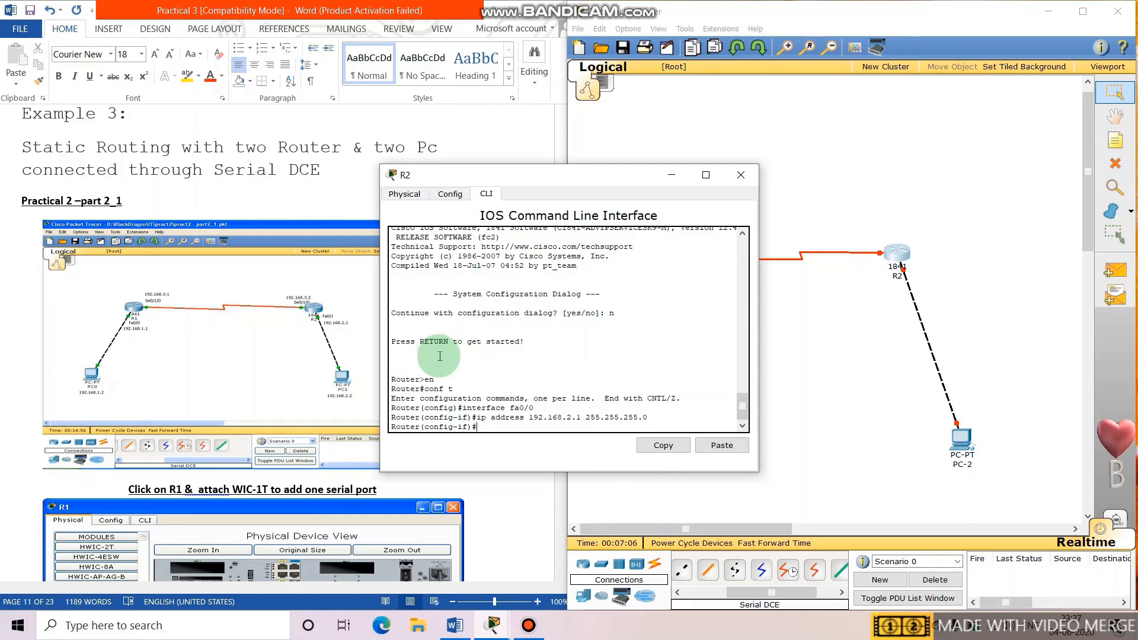
text(no shu)
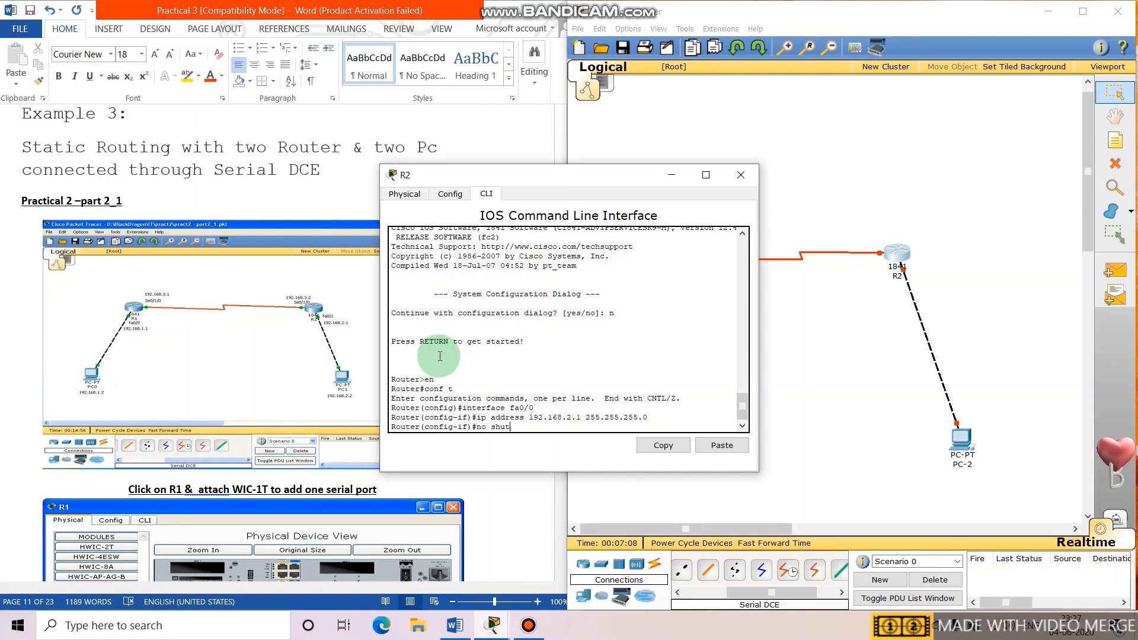
text(t)
key(Return)
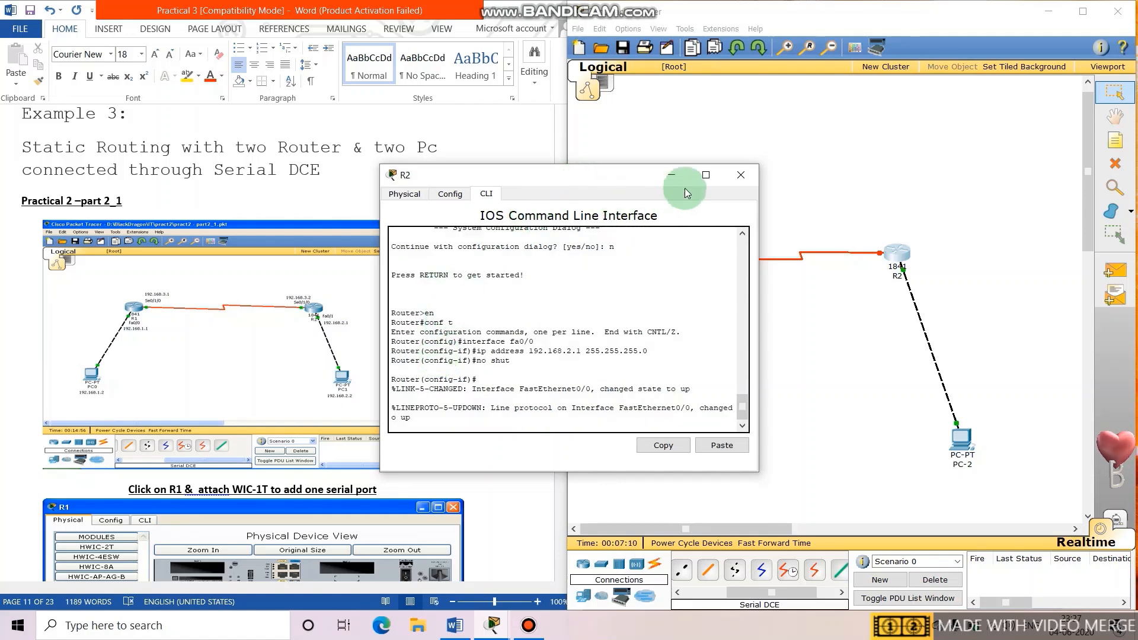
click(740, 175)
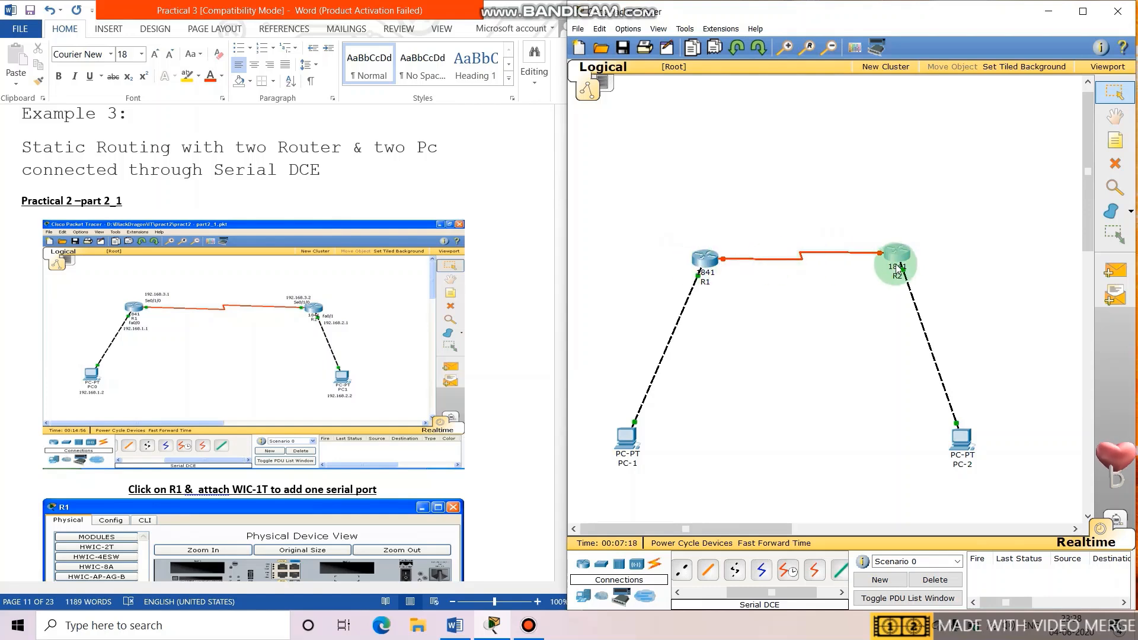
mouse_move(701, 263)
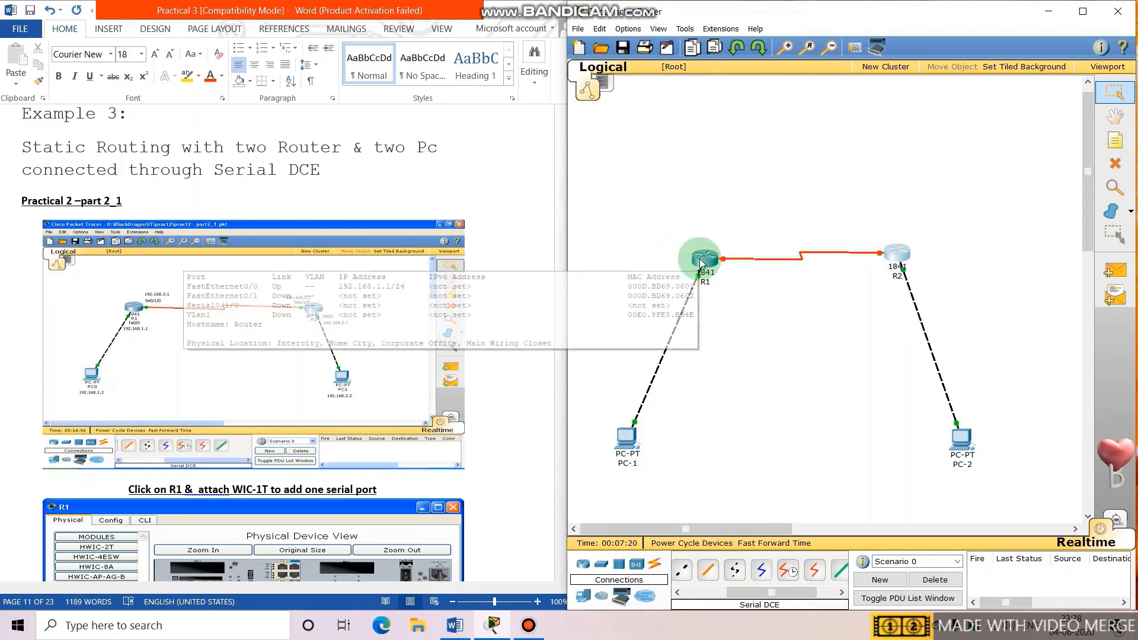
click(702, 263)
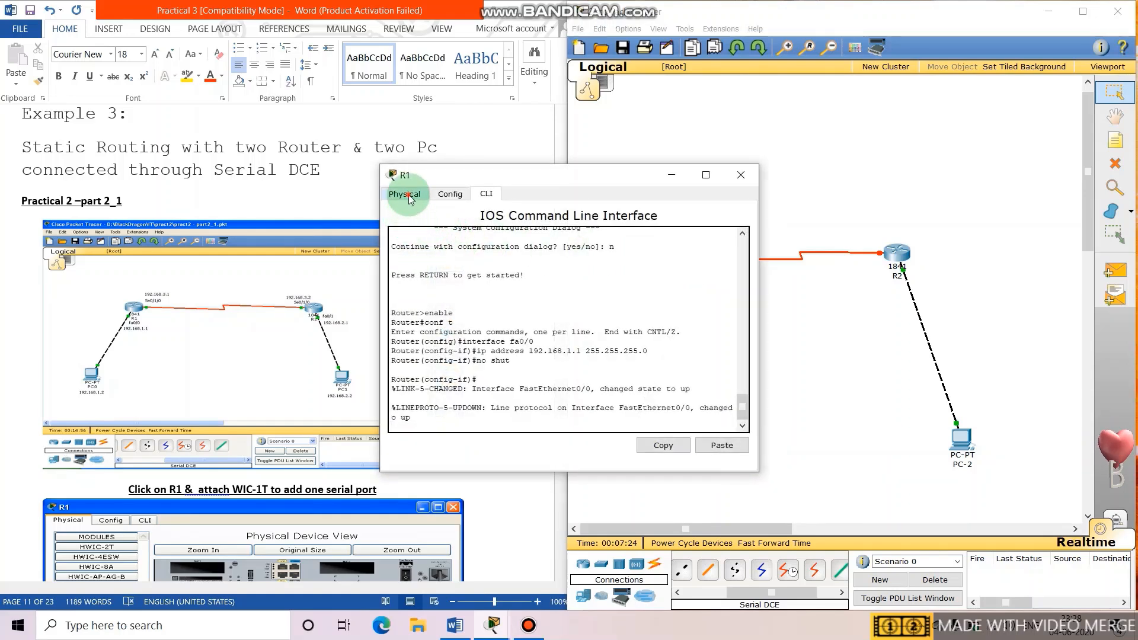
Give R1's Serial0/1/0 the address 192.168.3.1 with mask 255.255.255.0.
click(408, 195)
click(453, 196)
click(412, 367)
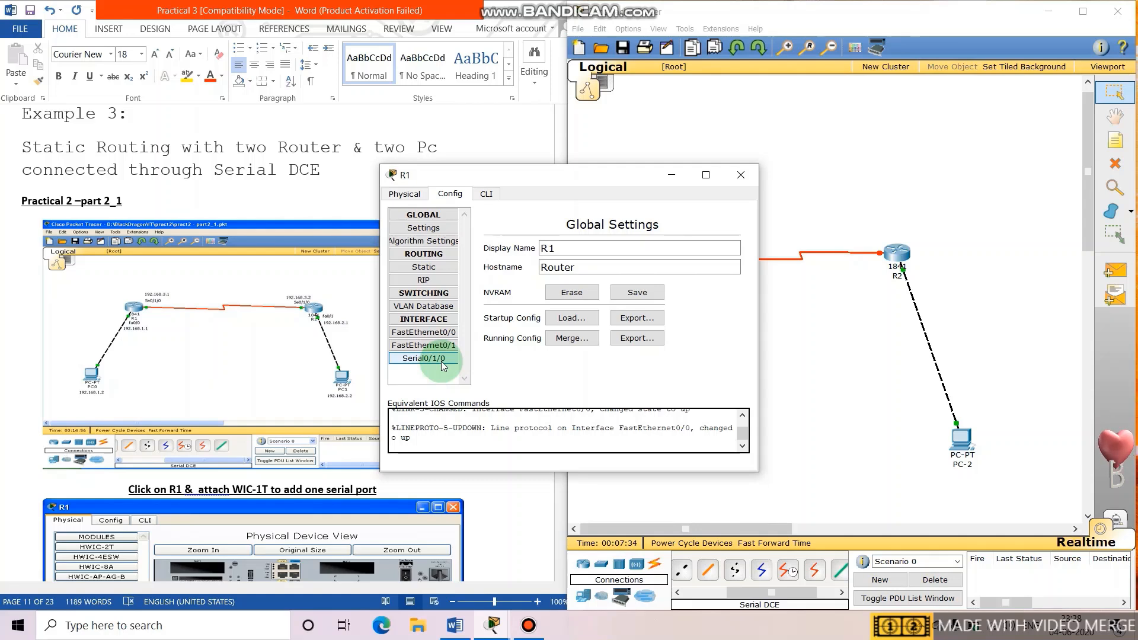
click(438, 230)
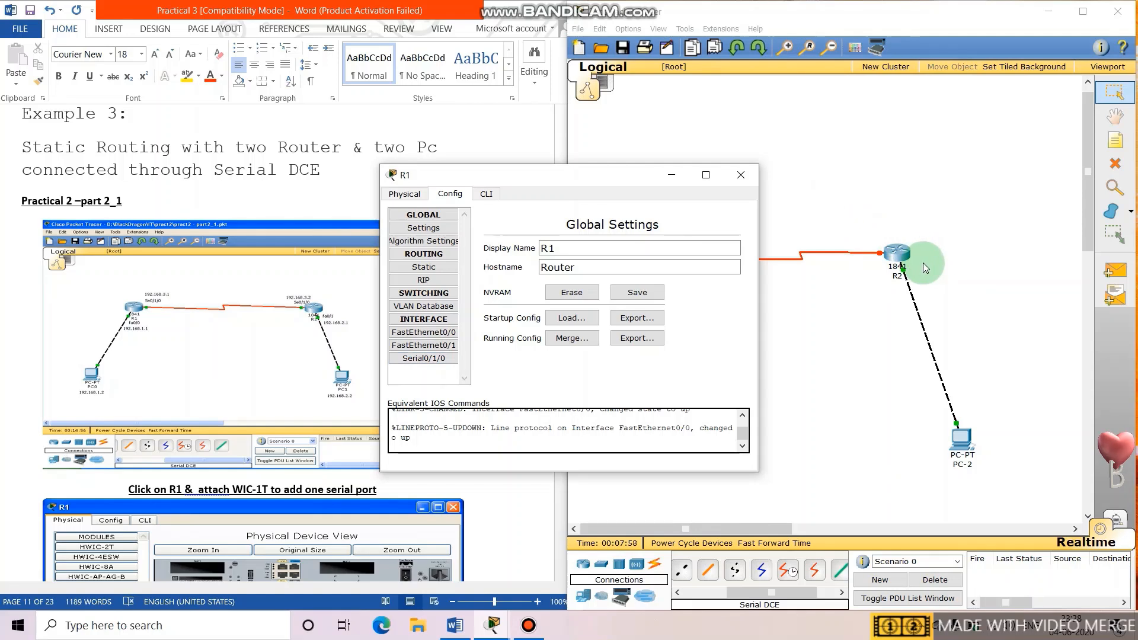
click(424, 359)
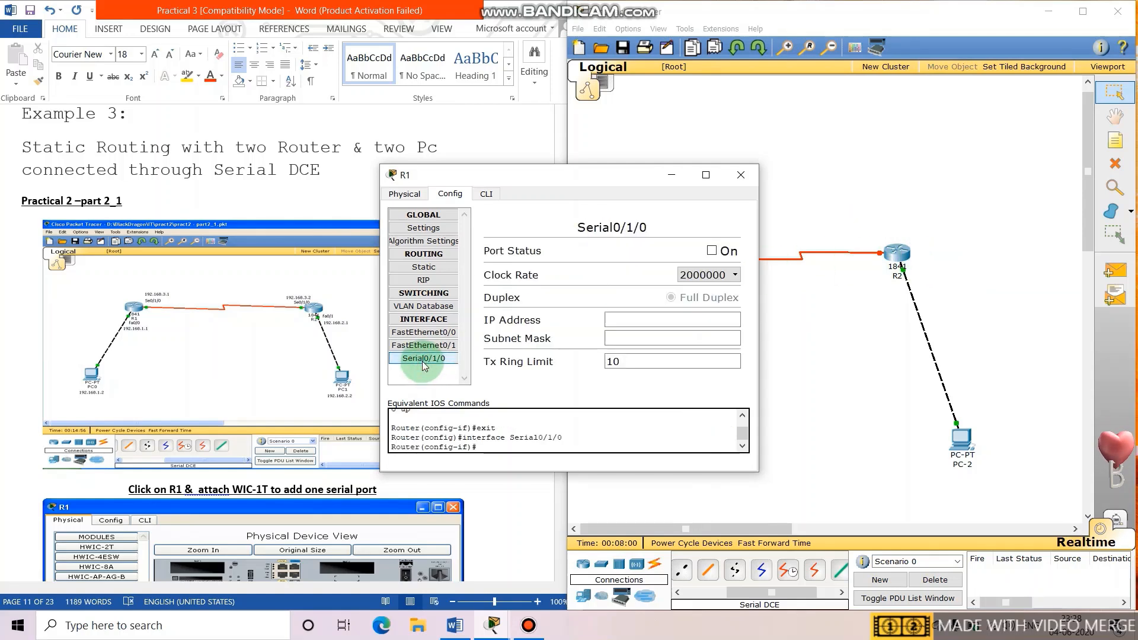
click(625, 322)
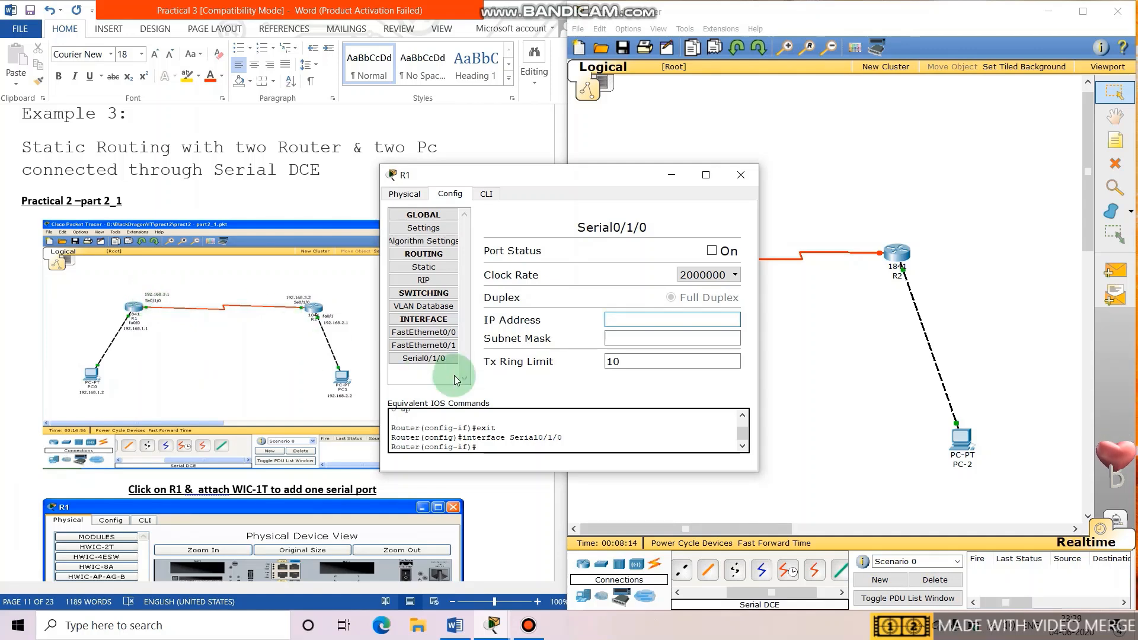
text(192.168.3.1)
click(644, 337)
Set the Serial0/1/0 clock rate to 64000 and turn the port on.
click(736, 274)
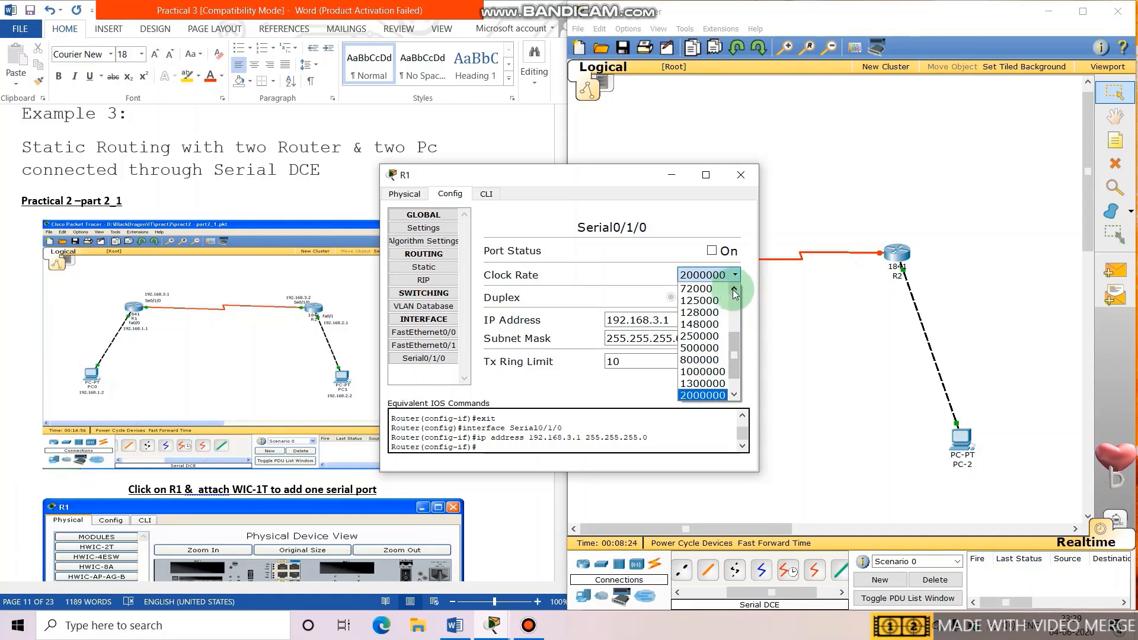
click(735, 290)
click(699, 290)
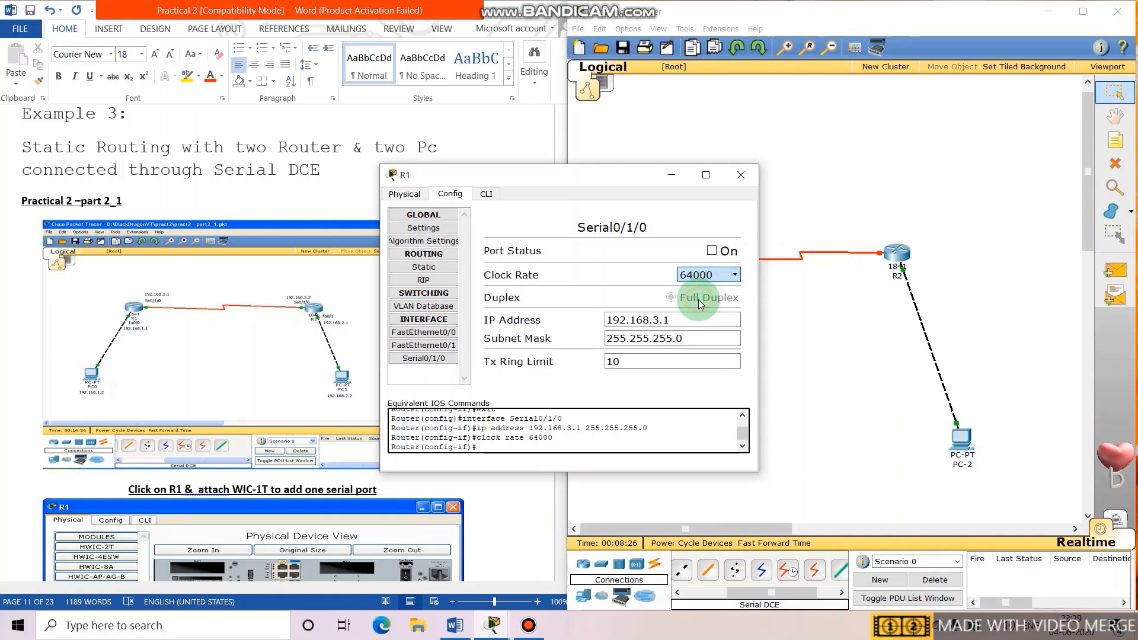
click(711, 250)
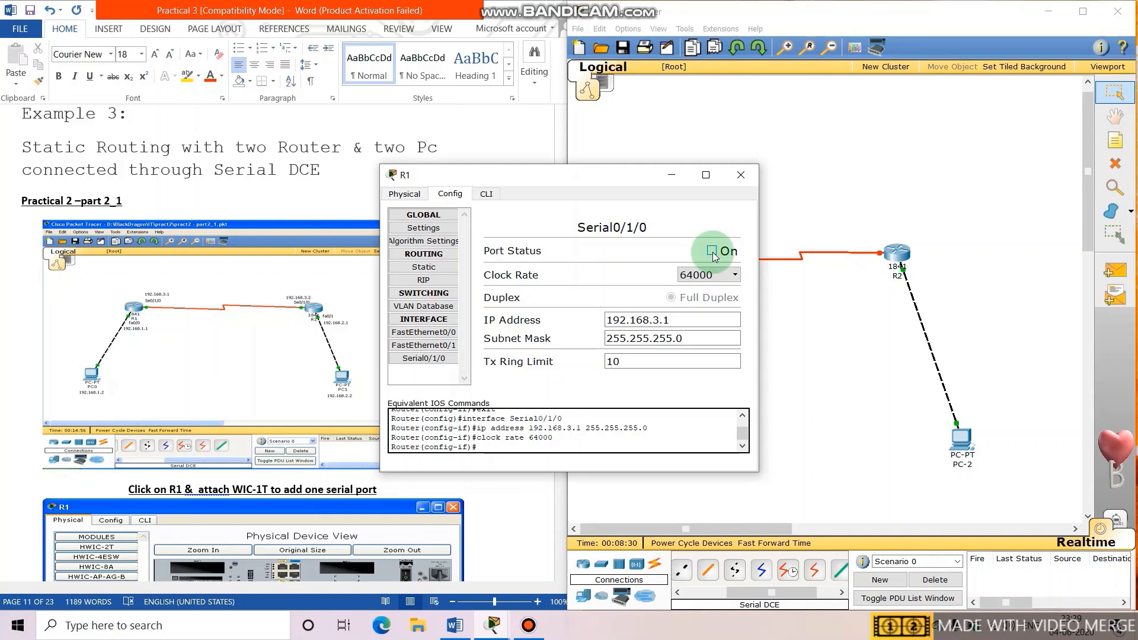
click(741, 175)
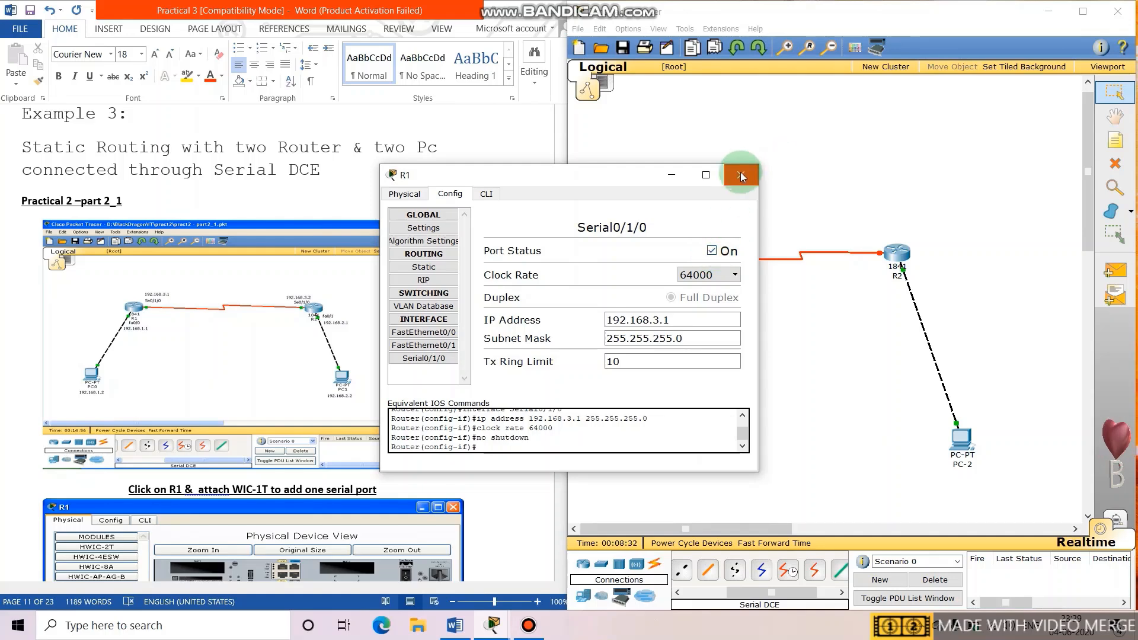
Scroll the Word practical to page 14, showing the 'ip route 192.168.2.0' static route.
click(901, 258)
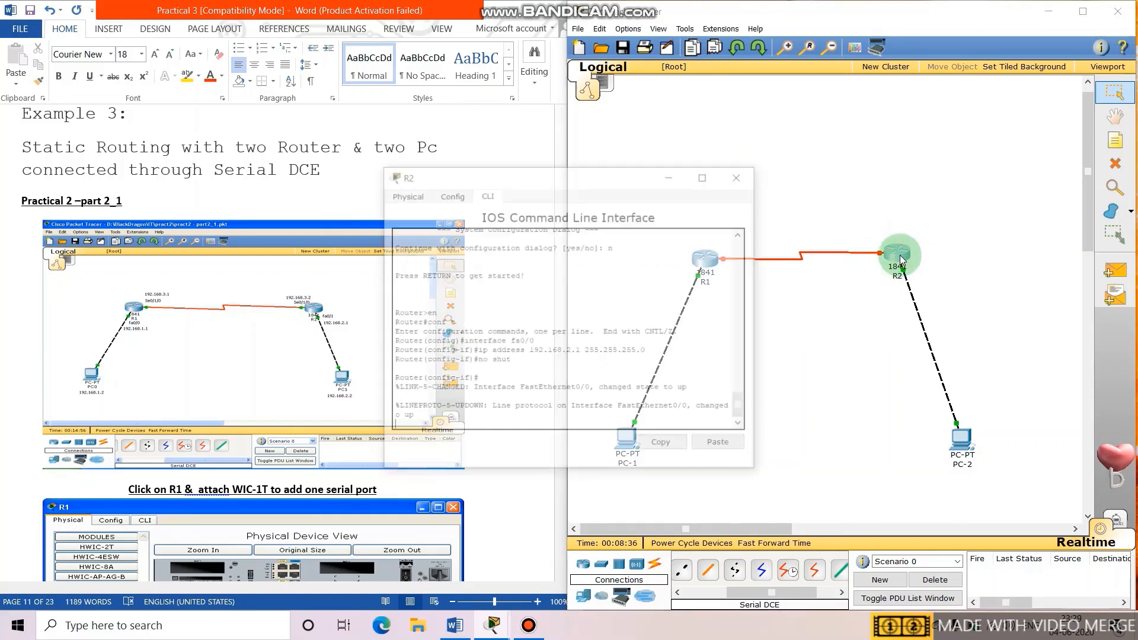
click(751, 181)
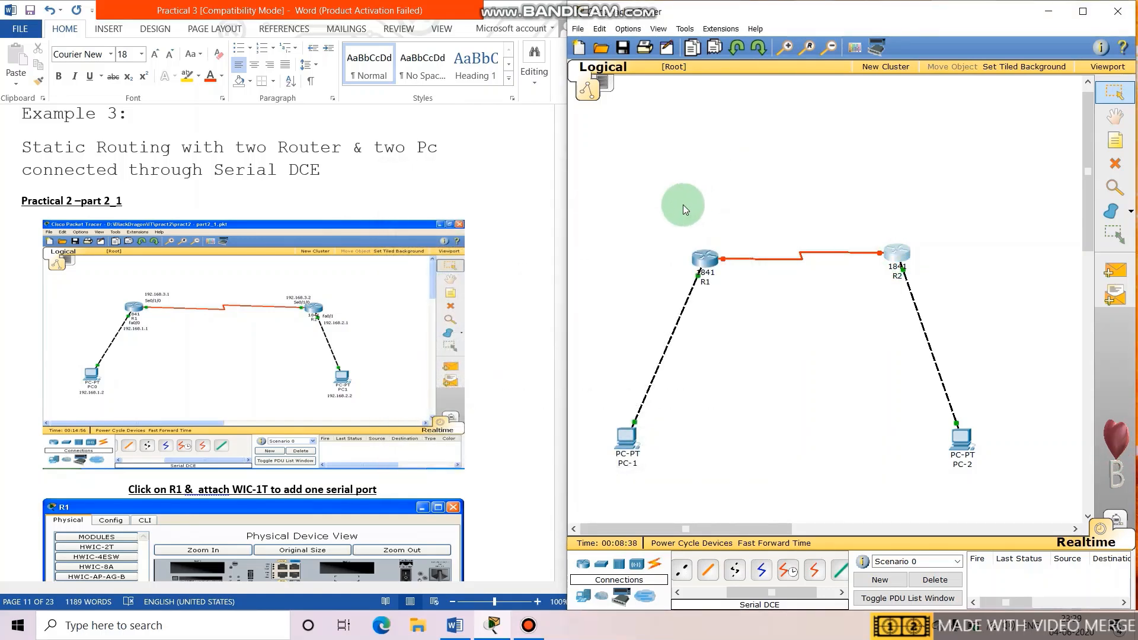
click(497, 310)
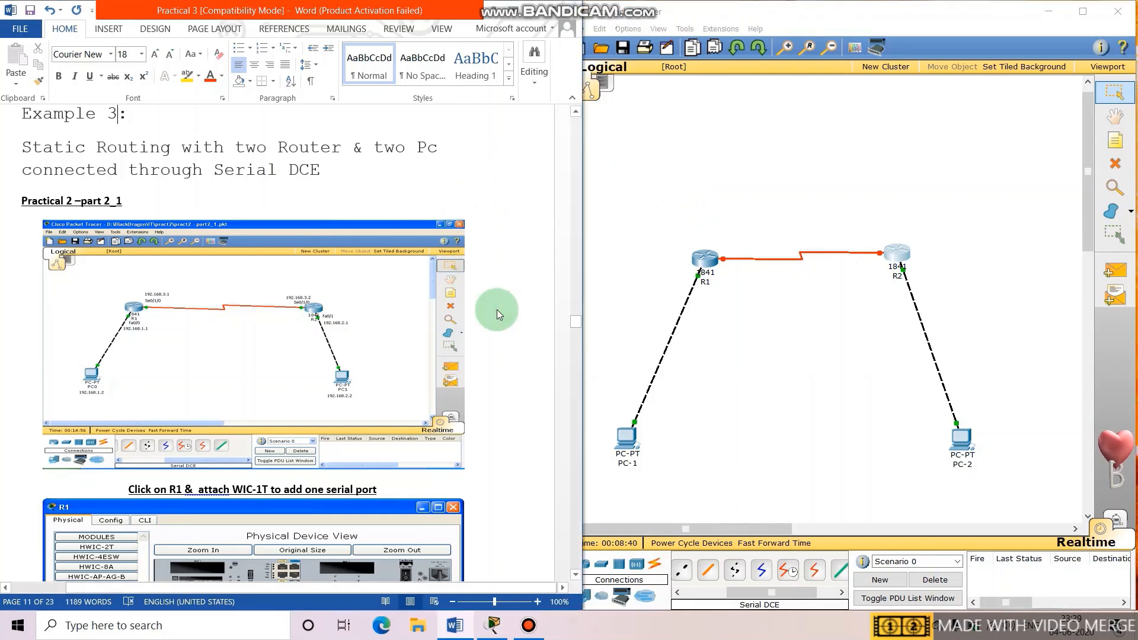
drag(575, 321, 577, 390)
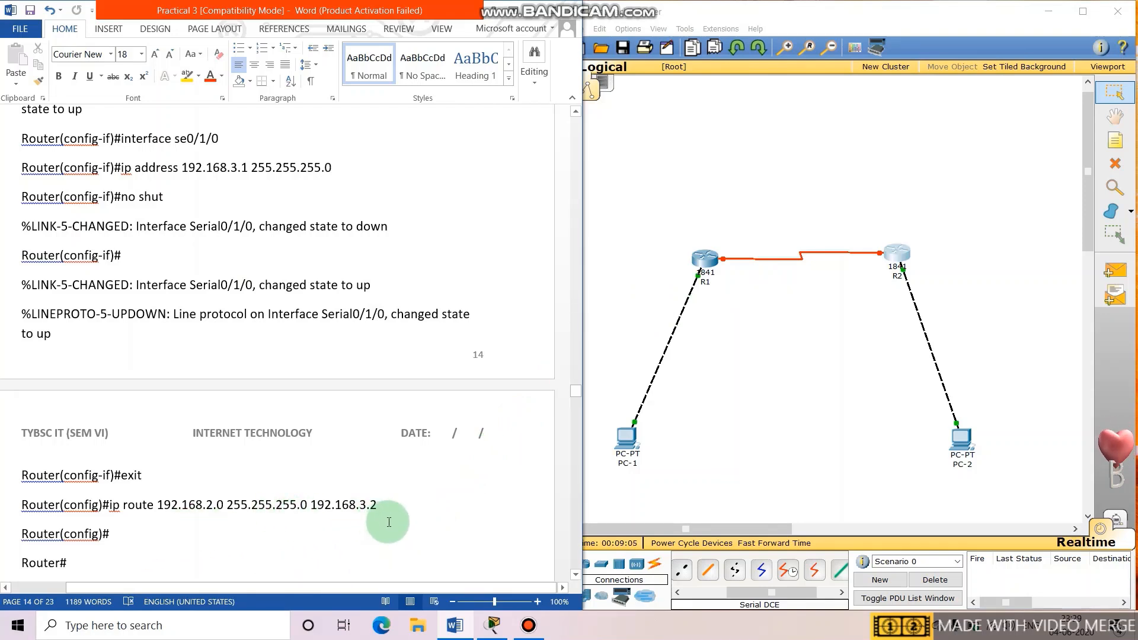
Open R2's Serial0/1/0 settings and check the practical notes in Word.
click(909, 254)
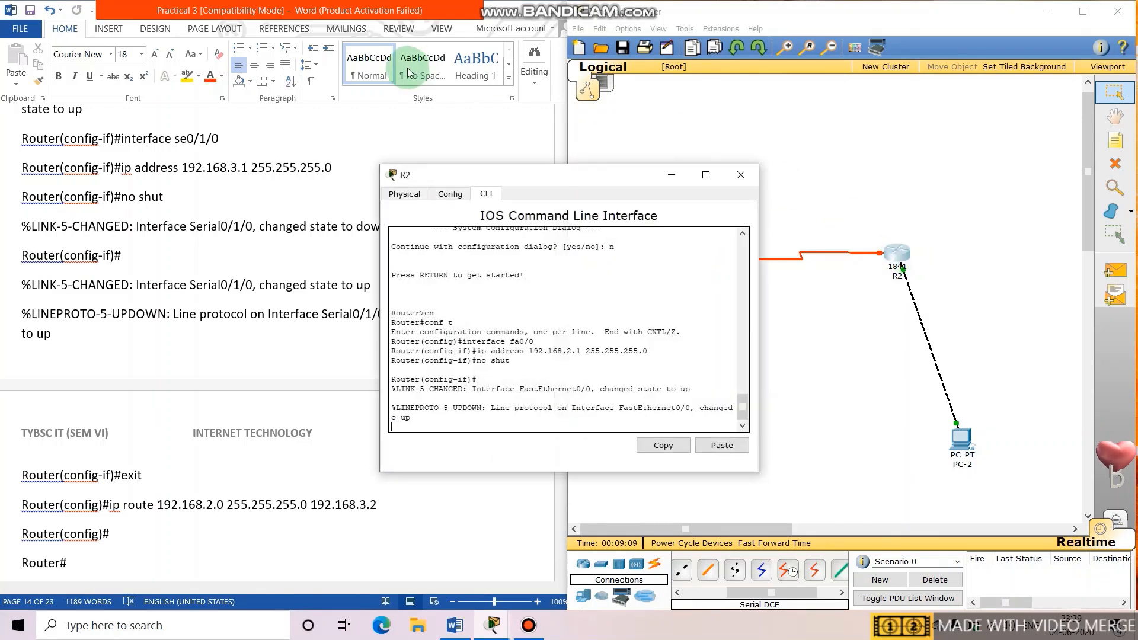
click(413, 197)
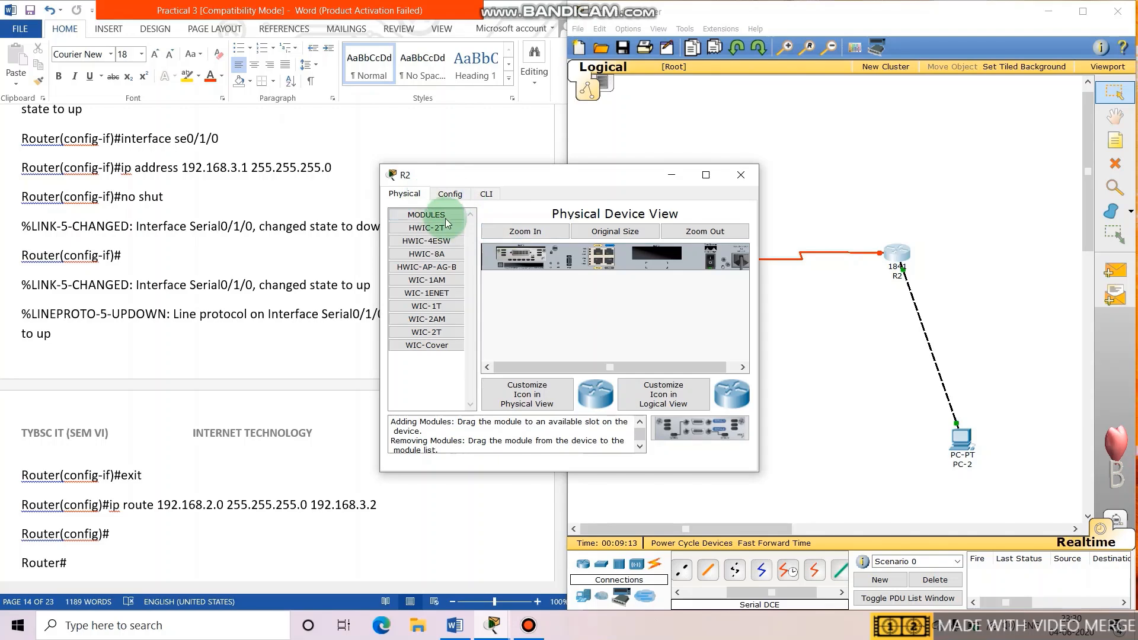
click(450, 194)
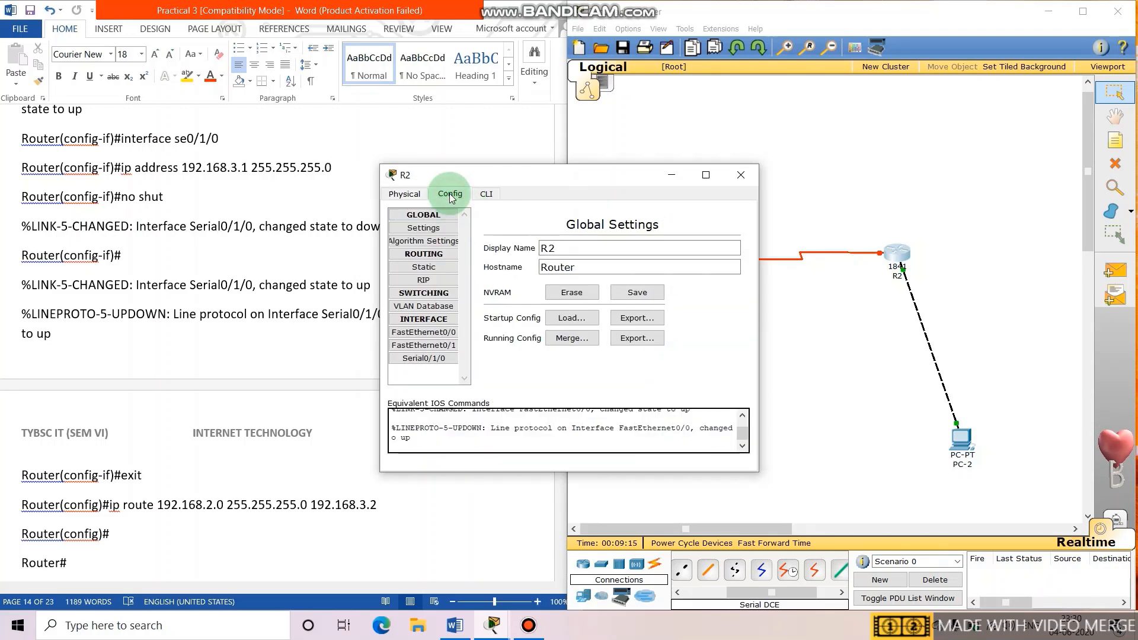
click(435, 358)
click(650, 319)
click(323, 226)
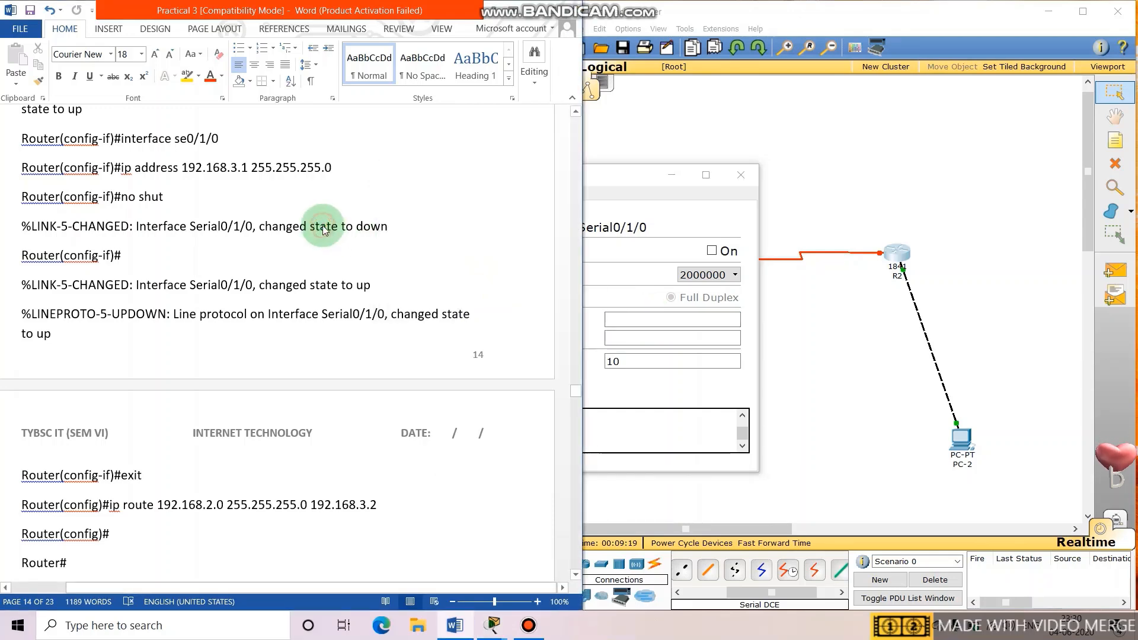
drag(578, 393, 571, 326)
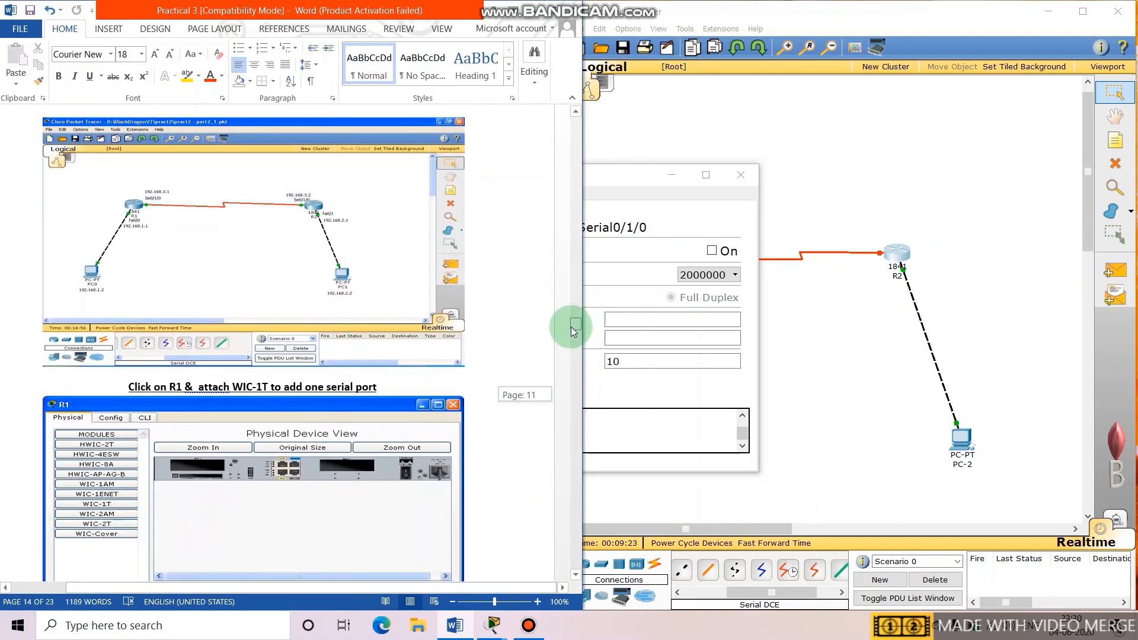
Give R2's Serial0/1/0 the IP 192.168.3.2 with subnet mask 255.255.255.0.
click(637, 358)
click(650, 318)
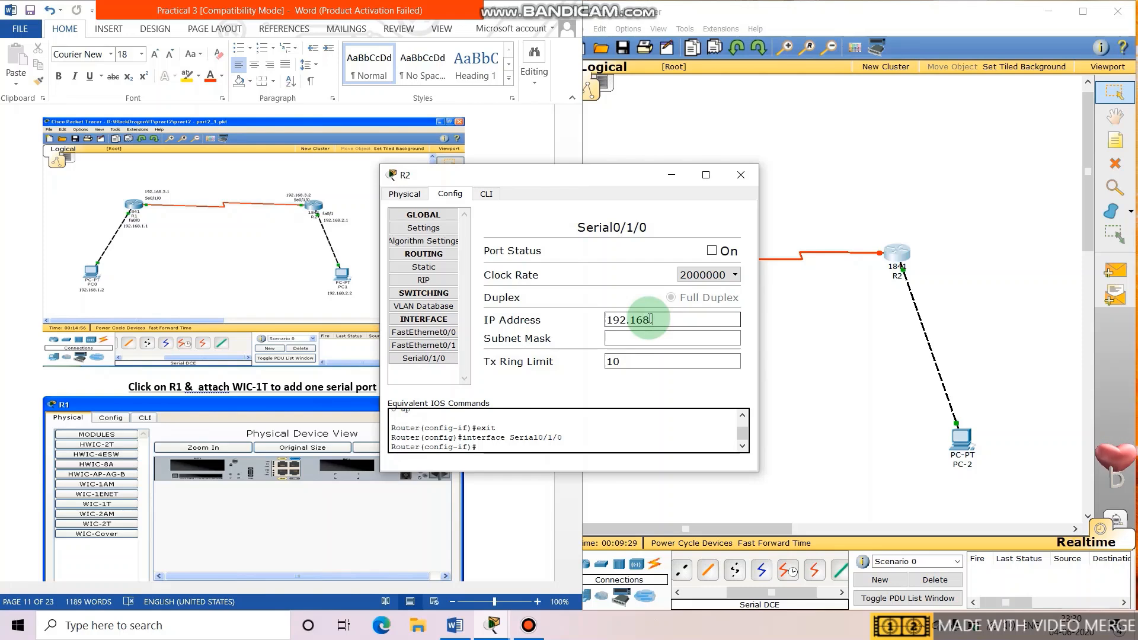
click(650, 338)
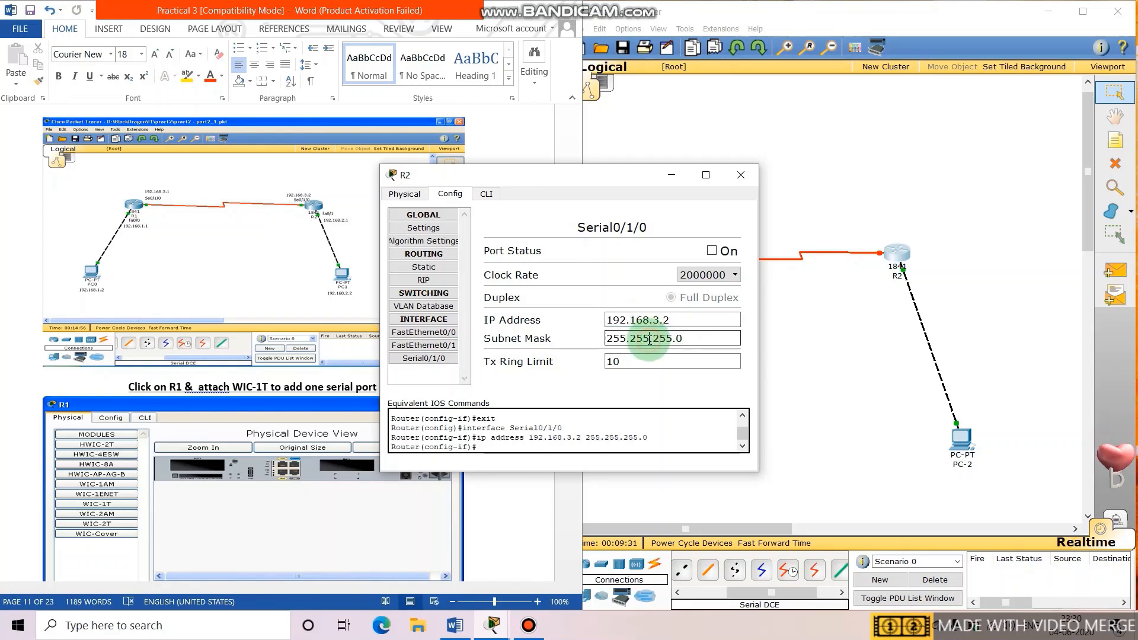
Set R2's serial clock rate to 64000, turn the port on, and close R2's window.
click(721, 281)
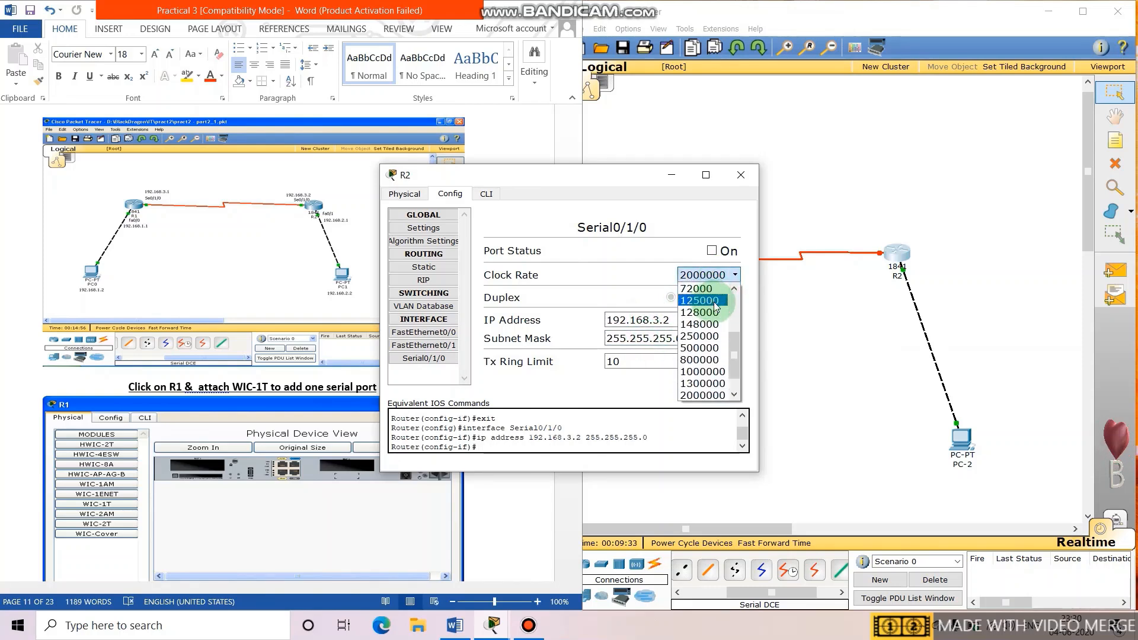
click(735, 288)
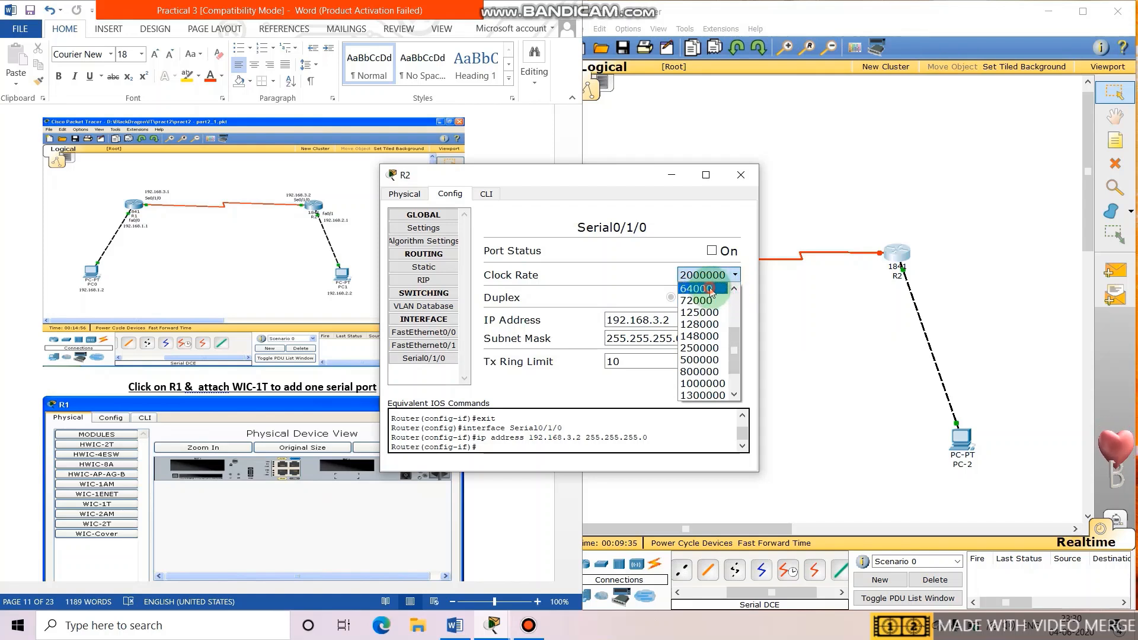
click(702, 289)
click(712, 251)
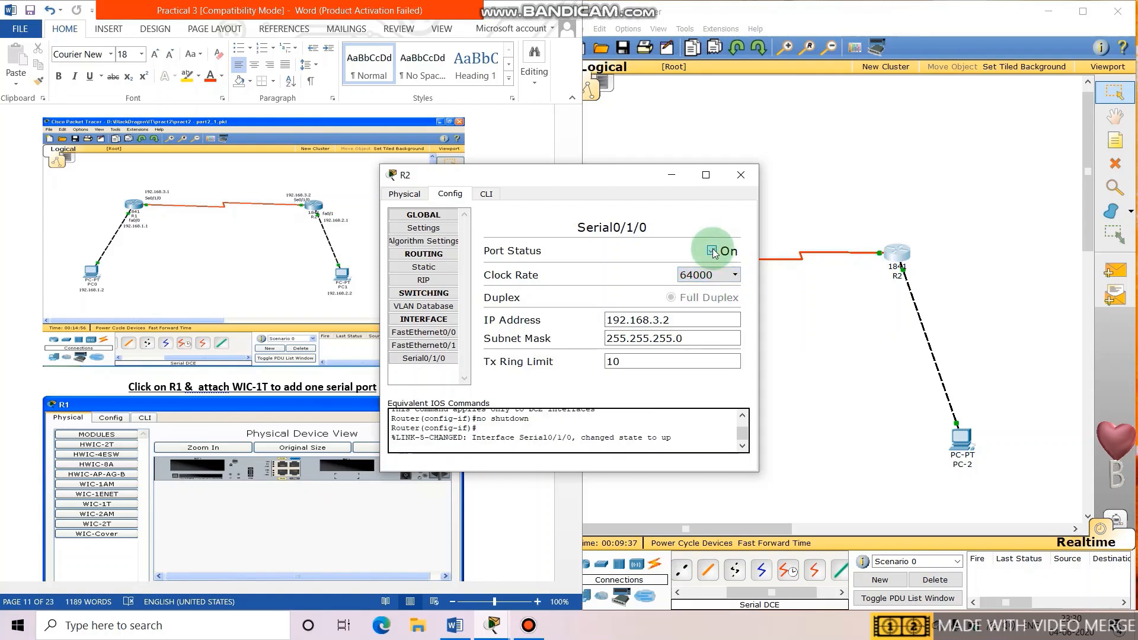
click(751, 147)
click(752, 175)
click(752, 233)
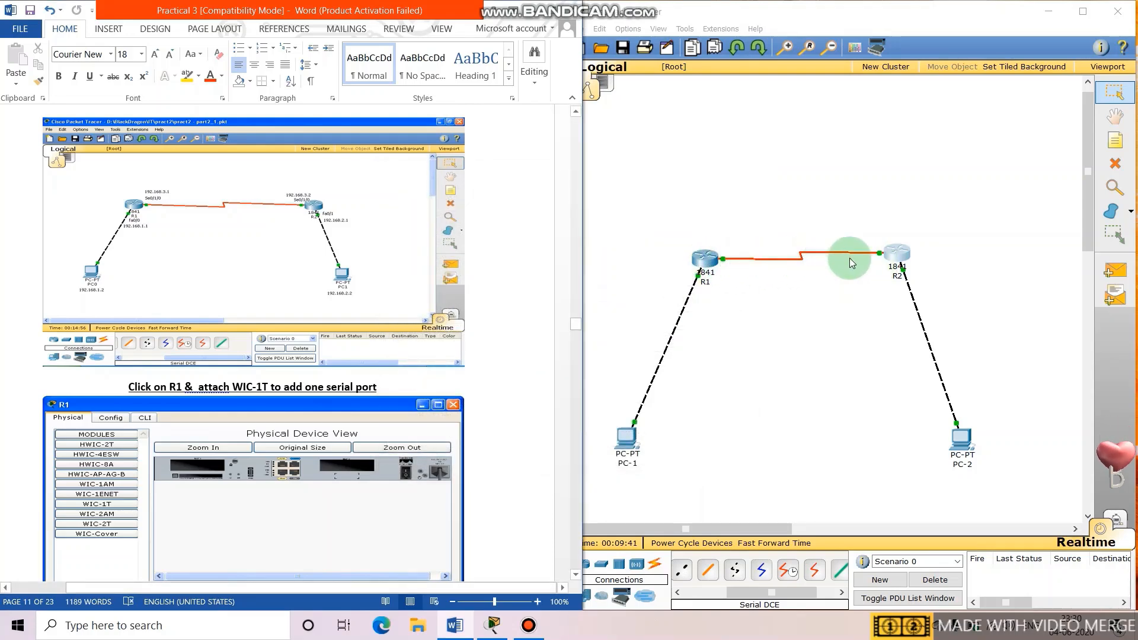
Send a simple PDU from PC-1 to PC-2, see it fail, then reopen R1.
click(1115, 270)
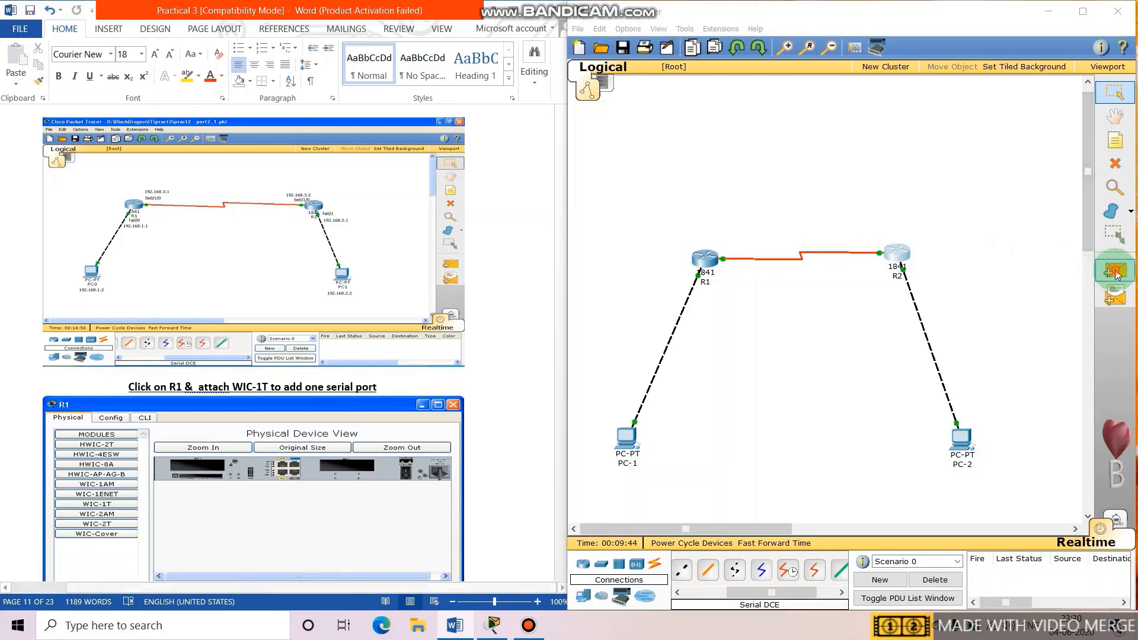
click(622, 438)
click(960, 433)
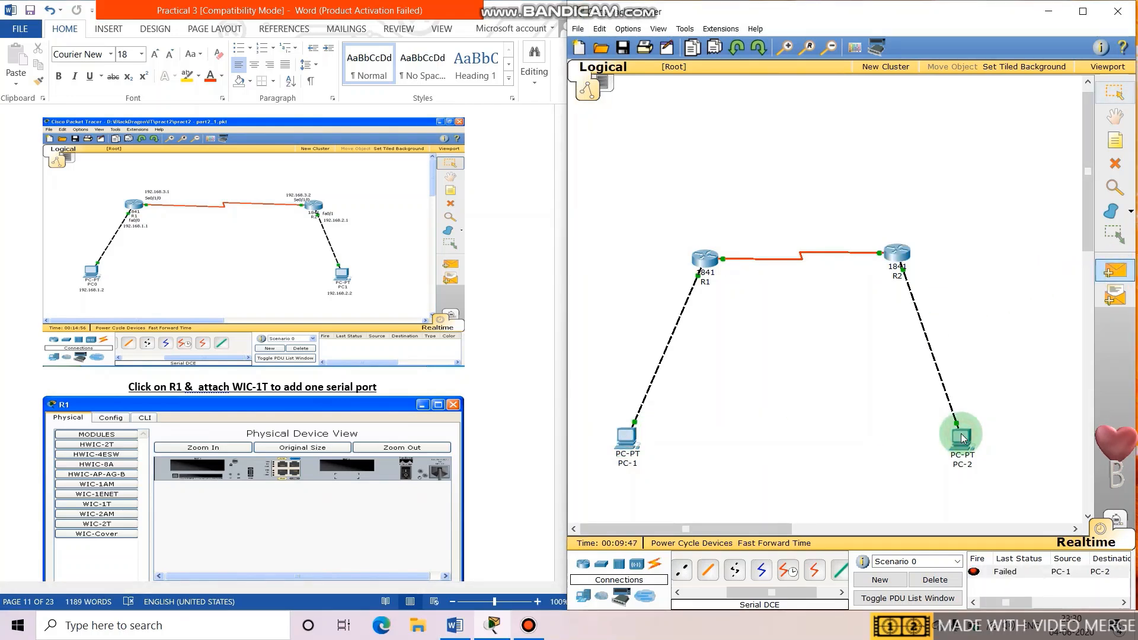
click(749, 330)
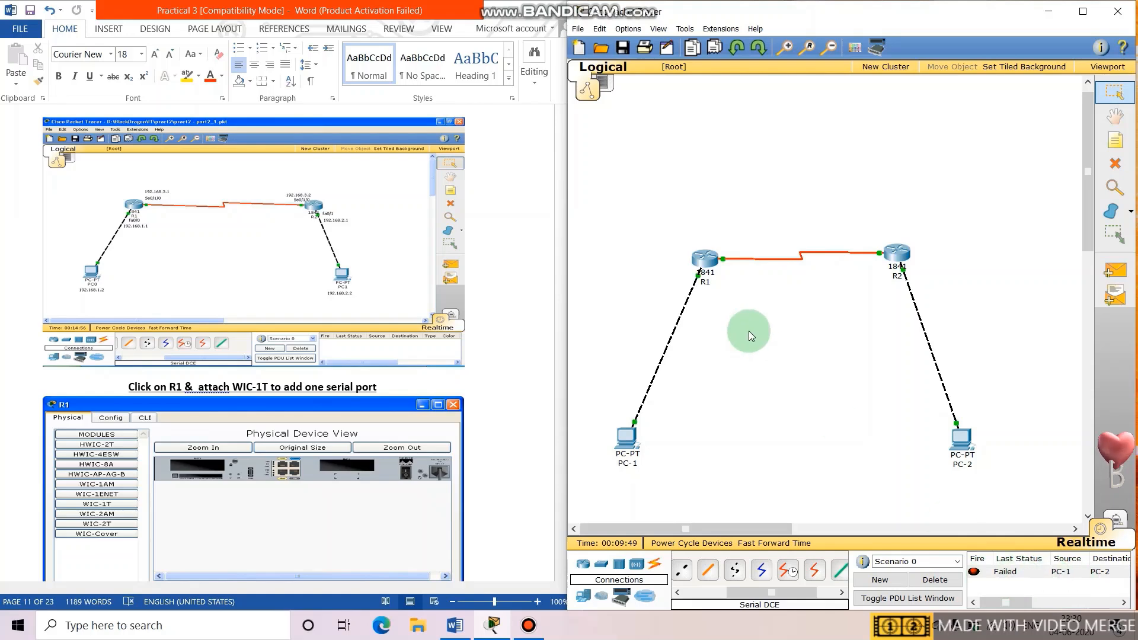
click(705, 256)
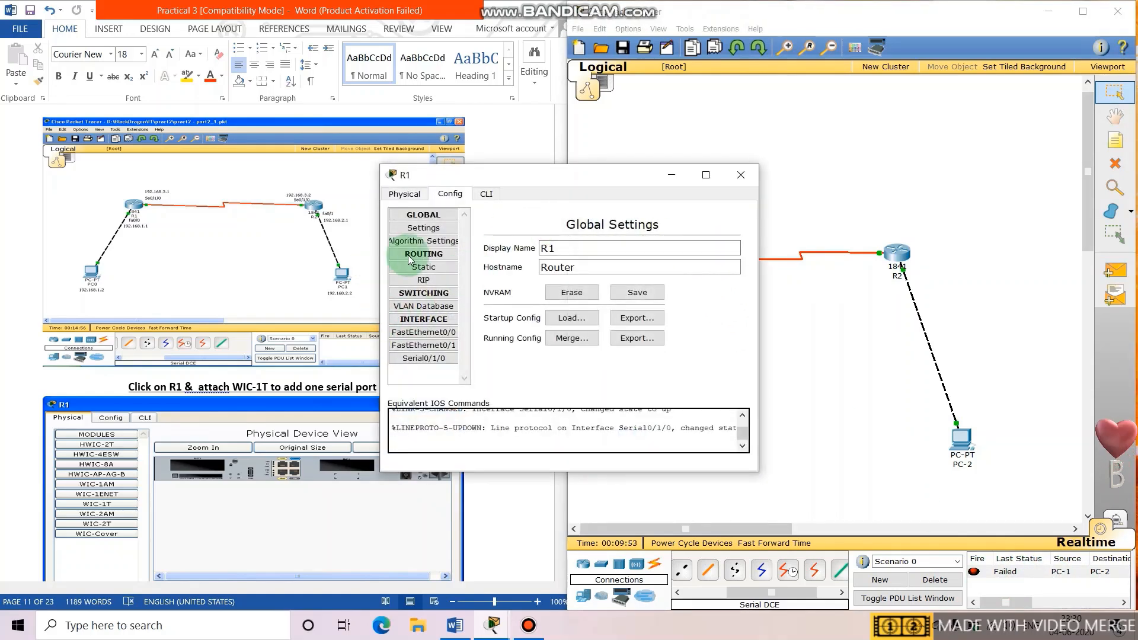
In R1's CLI, exit interface mode and add 'ip route 192.168.2.0 255.255.255.0 192.168.3.2'.
click(495, 194)
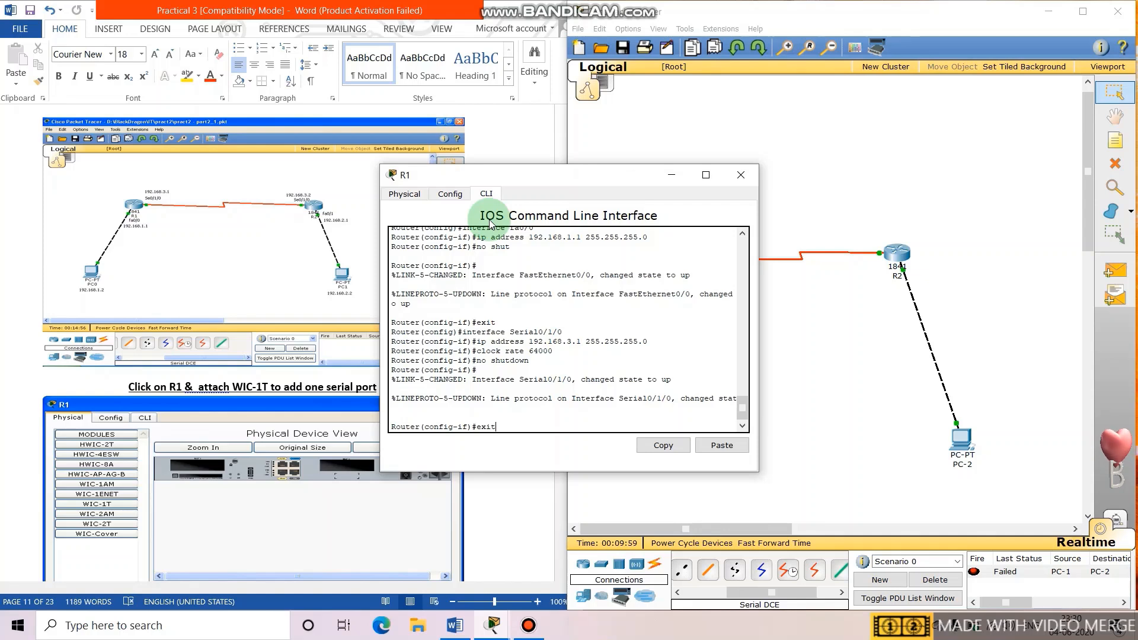
key(Return)
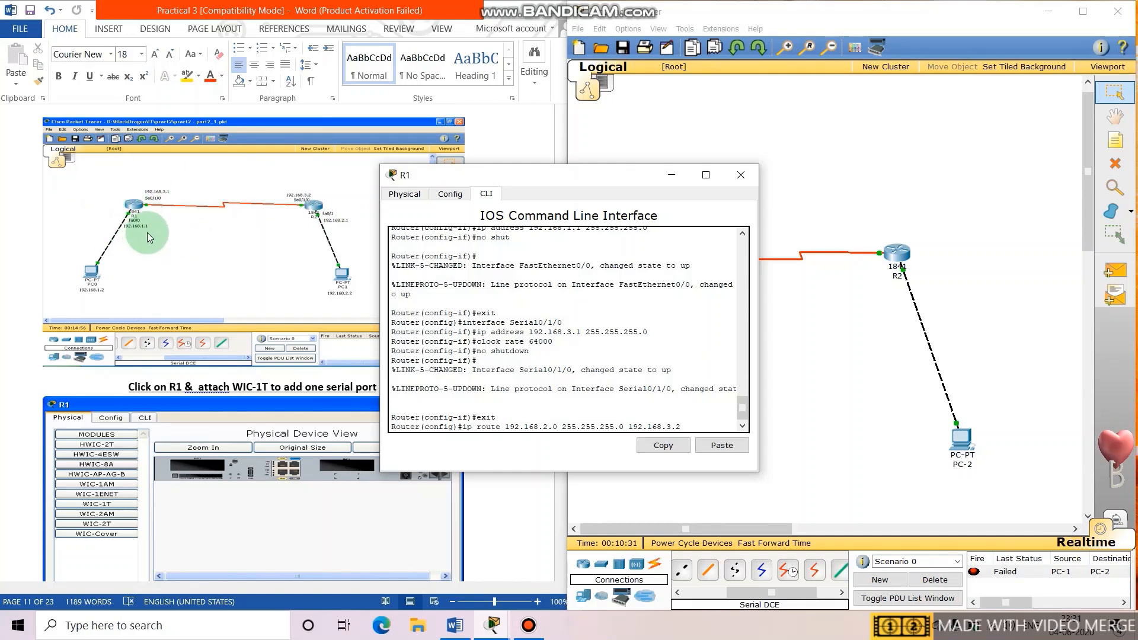
key(Return)
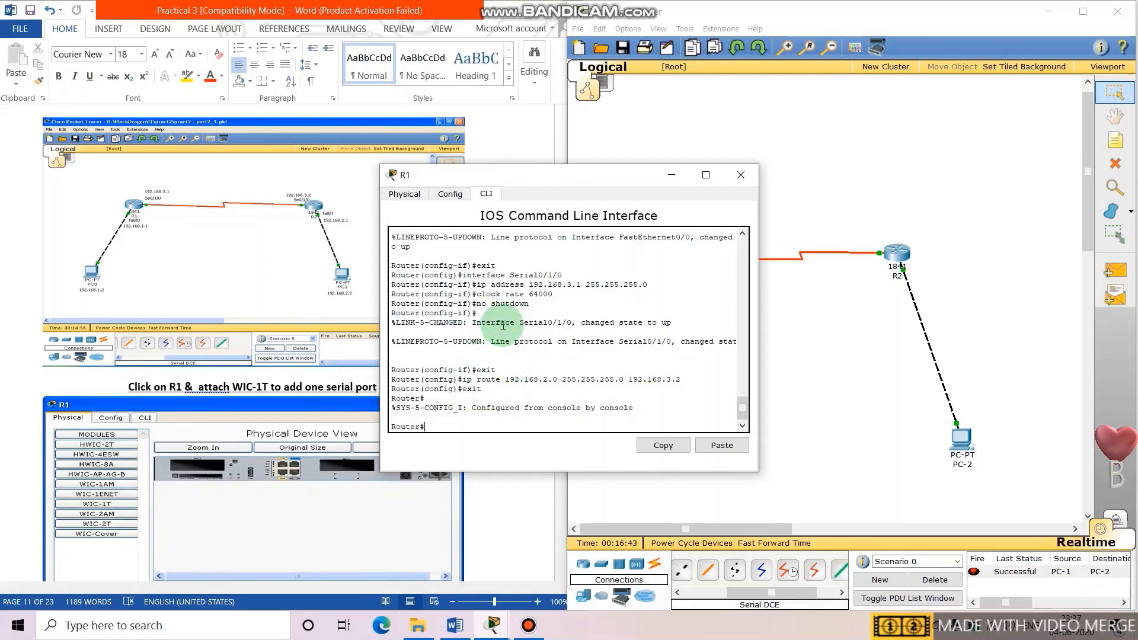
click(739, 170)
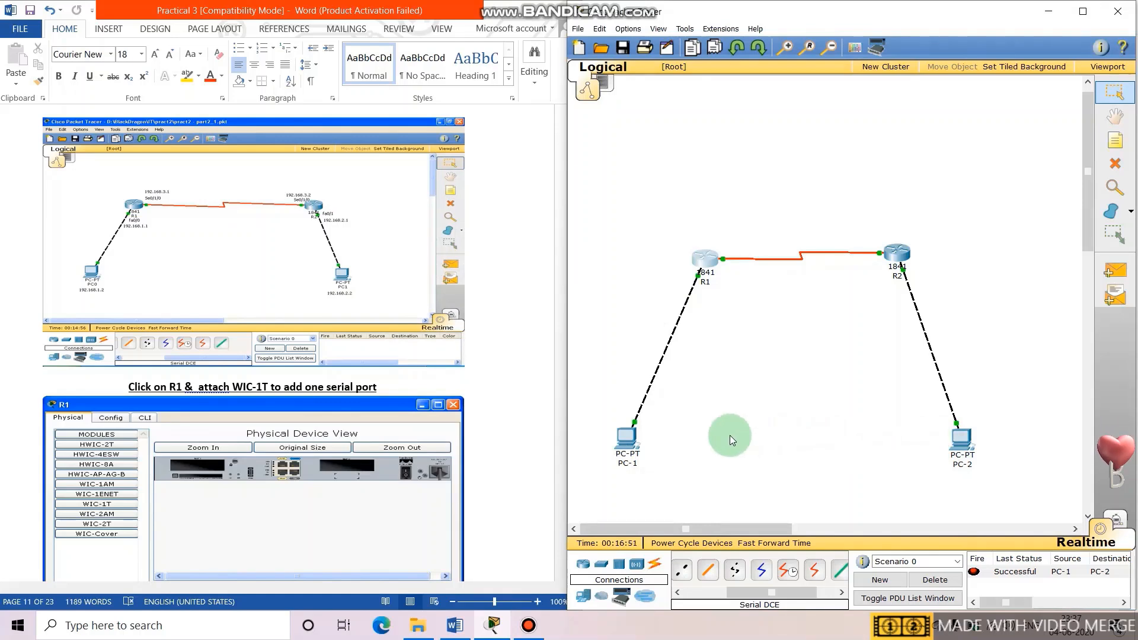
Send simple test PDUs from PC-1 to R1 and from R1 to R2.
click(1115, 270)
click(626, 440)
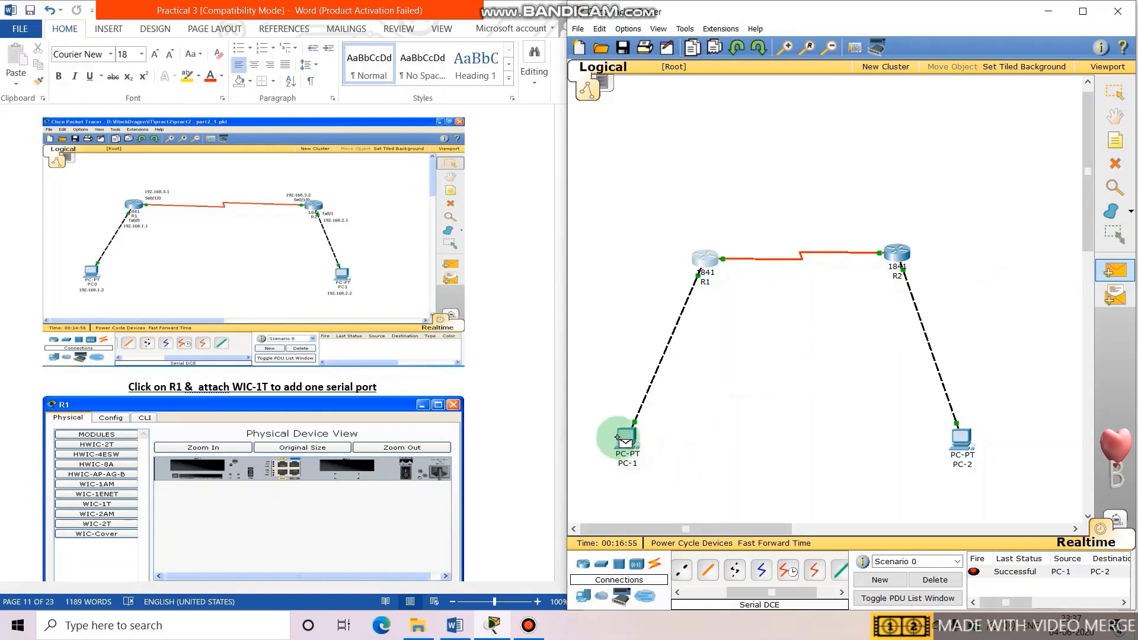
click(700, 265)
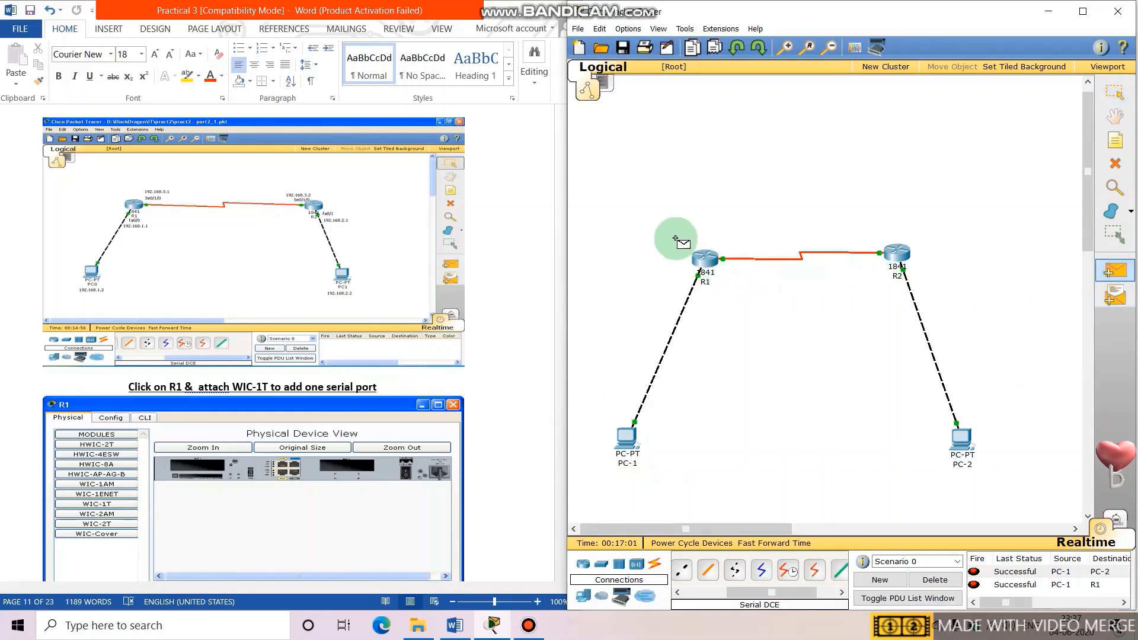
click(695, 256)
click(892, 249)
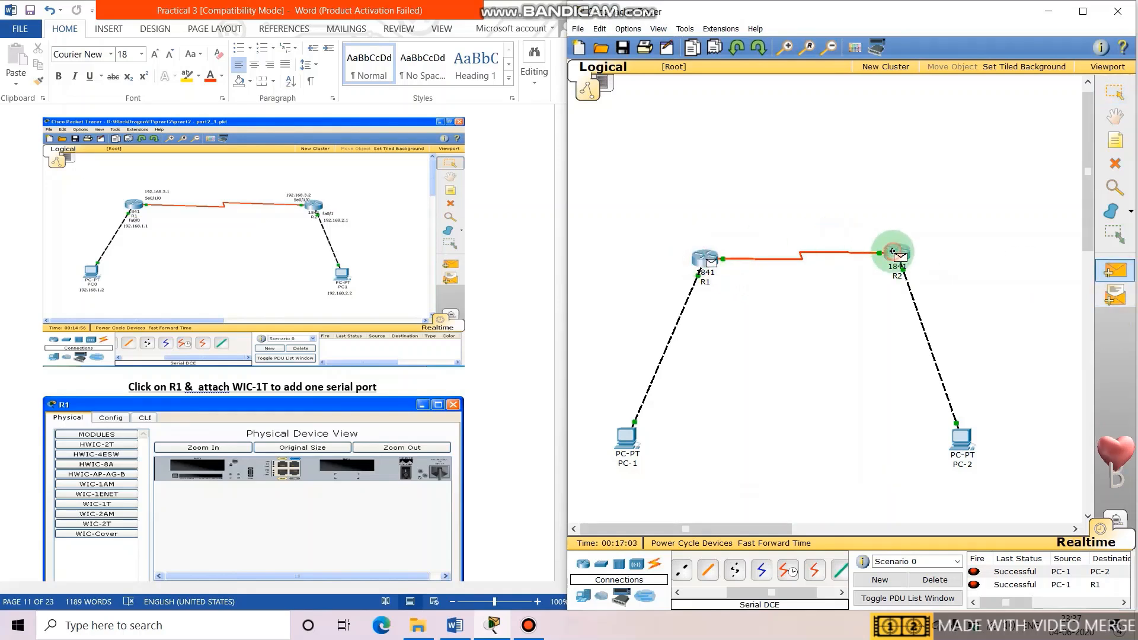
Send a test PDU from R2 to PC-2, then delete all PDU results.
click(892, 251)
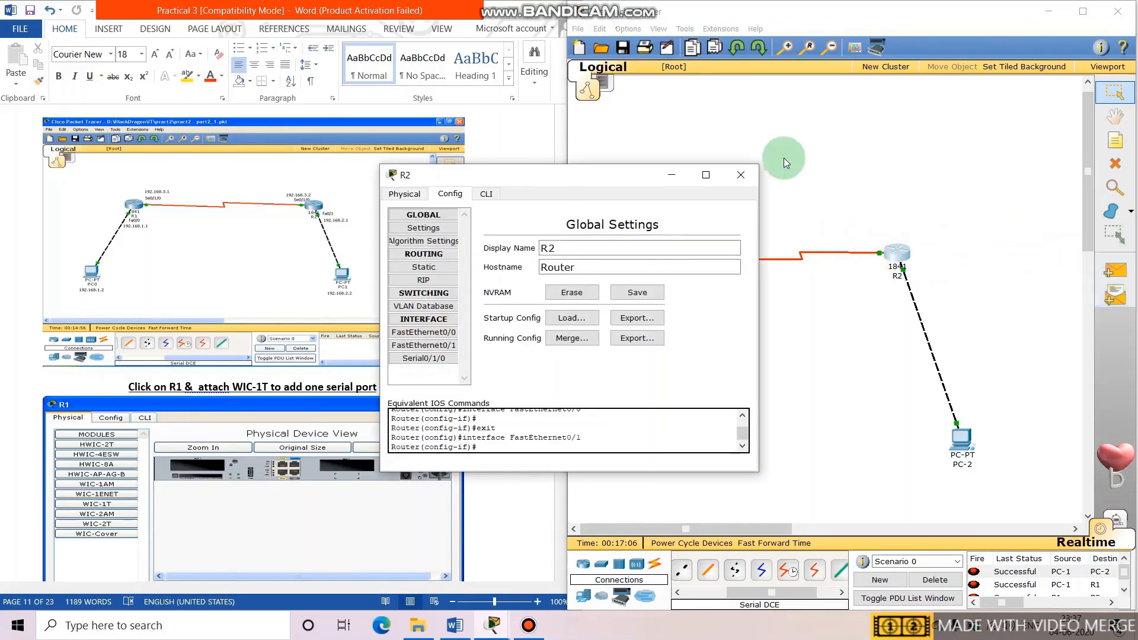
click(740, 174)
click(1116, 273)
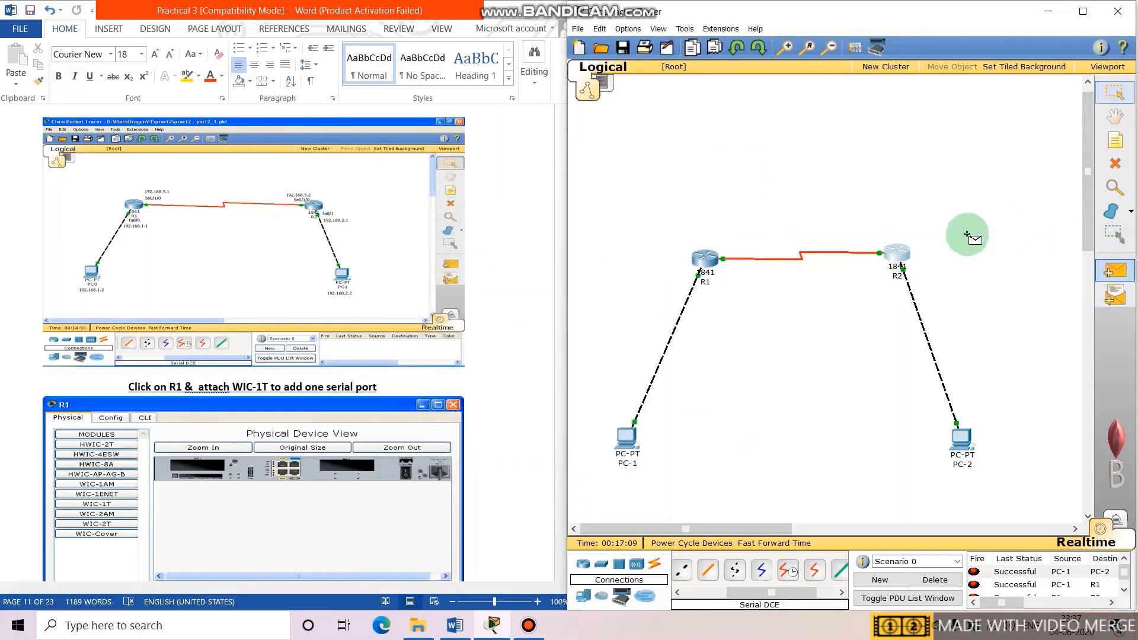
click(894, 255)
click(962, 436)
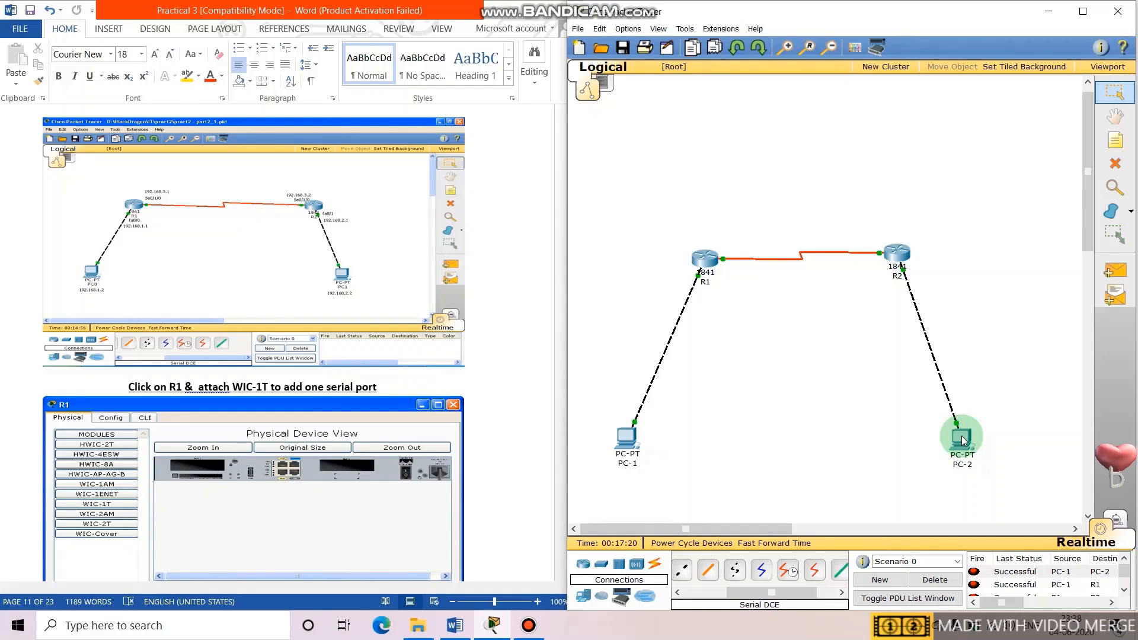
click(945, 582)
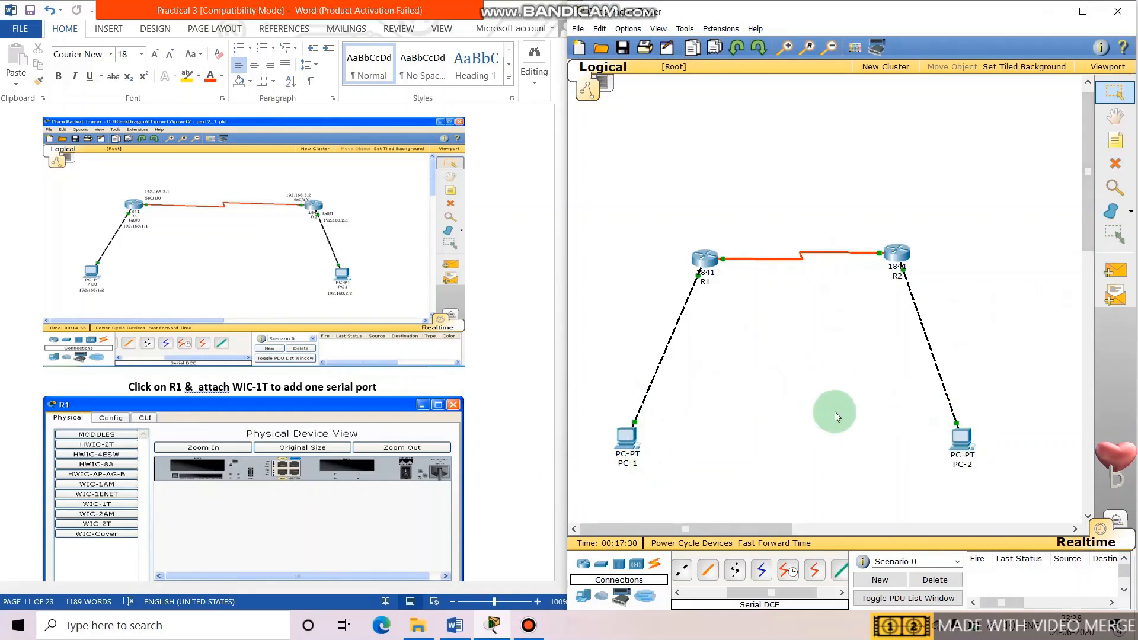
mouse_move(970, 448)
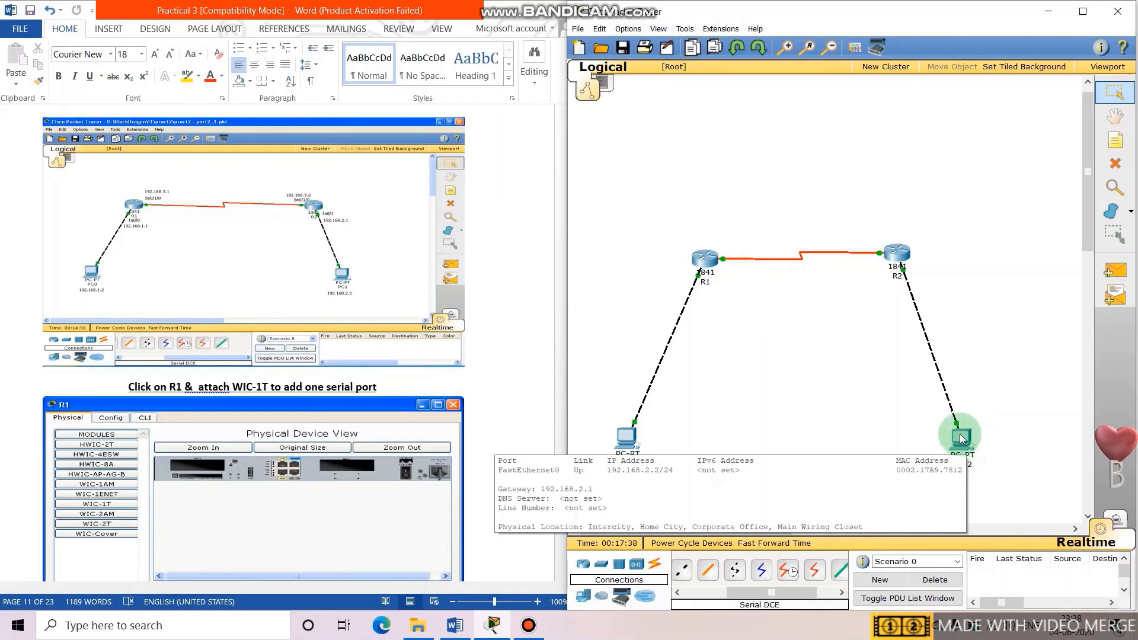
From PC-2's Command Prompt, ping 192.168.1.2 for four replies and 0% loss.
click(961, 439)
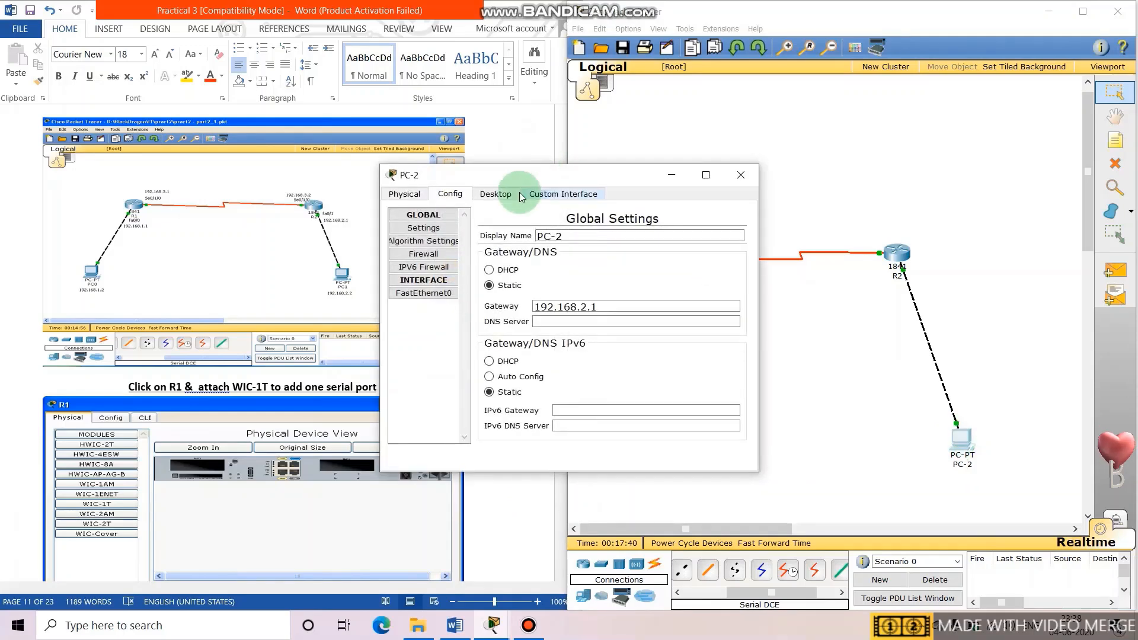
click(501, 194)
click(656, 254)
text(ping)
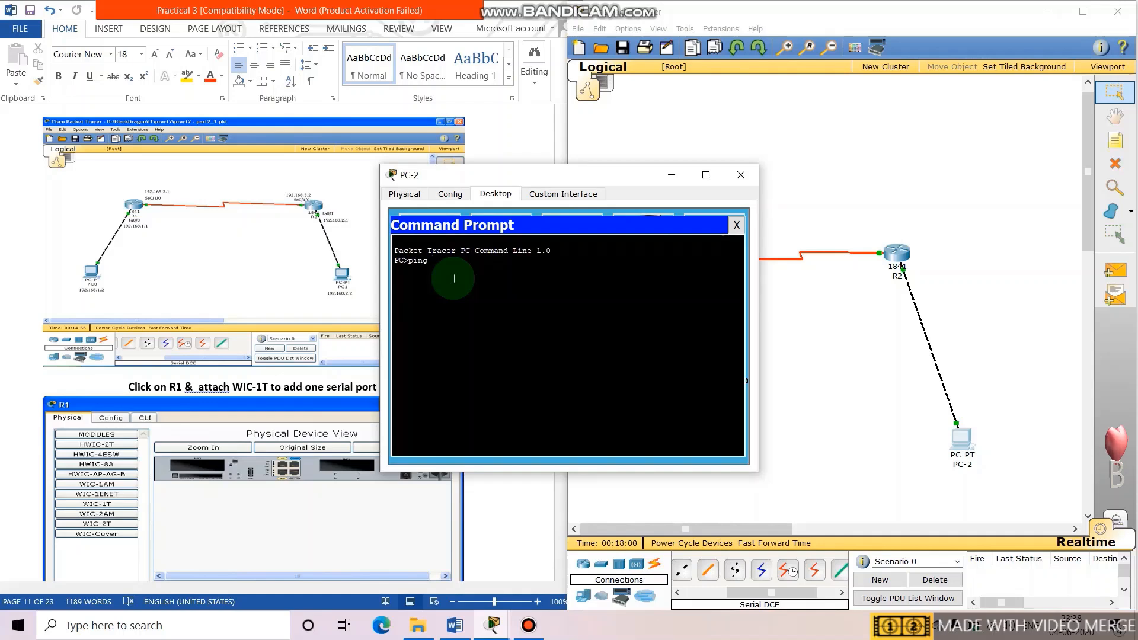
text(192)
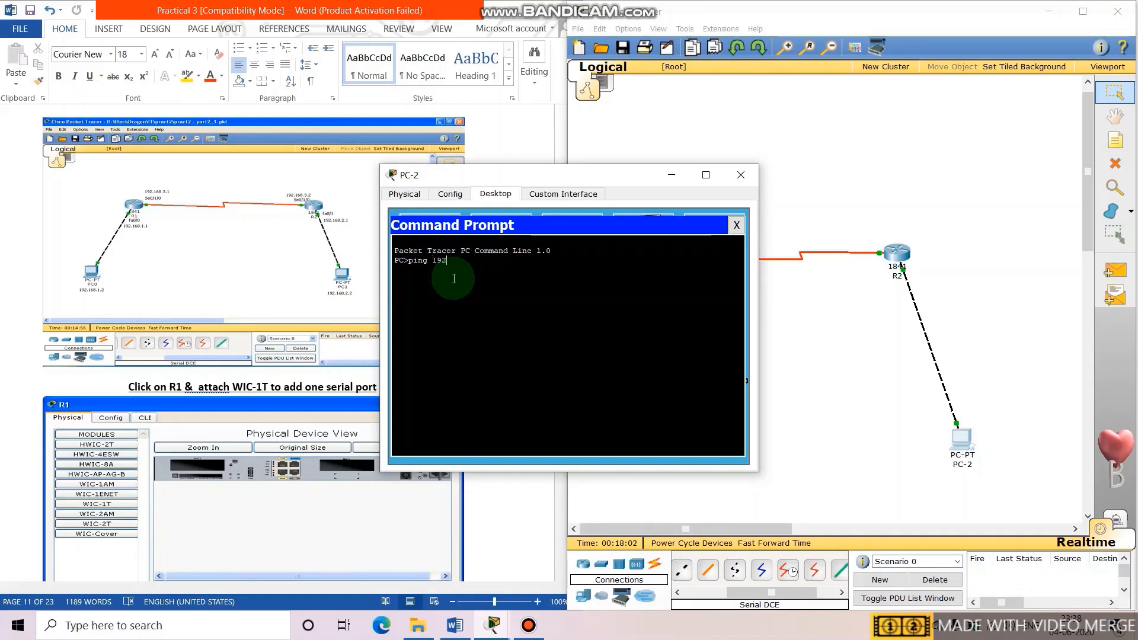
text(.168.)
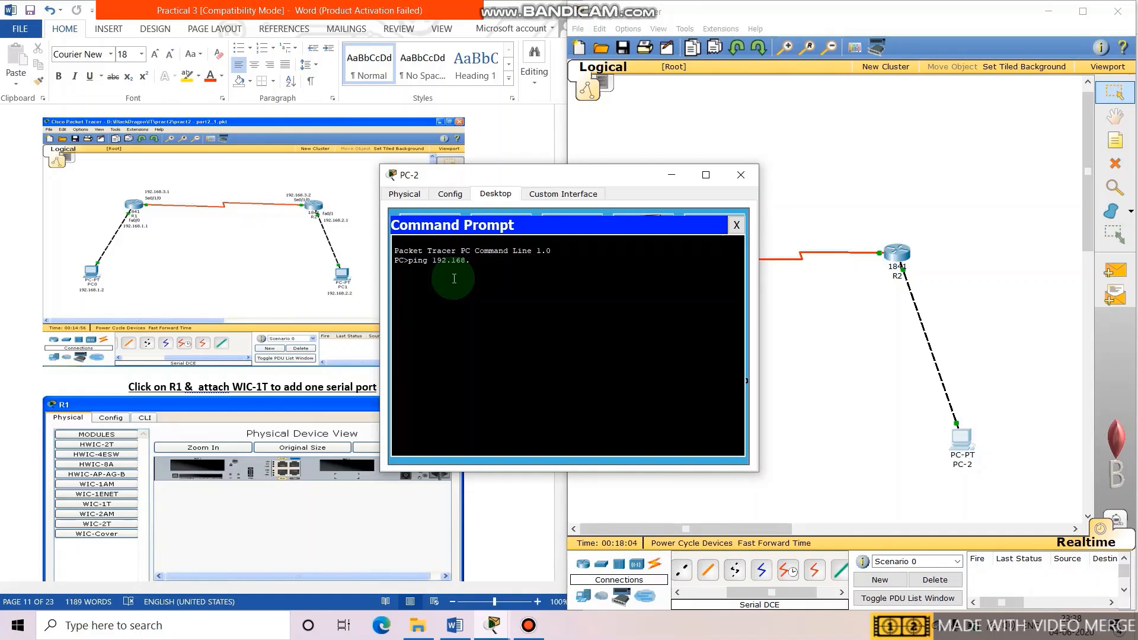
text(1.2)
key(Return)
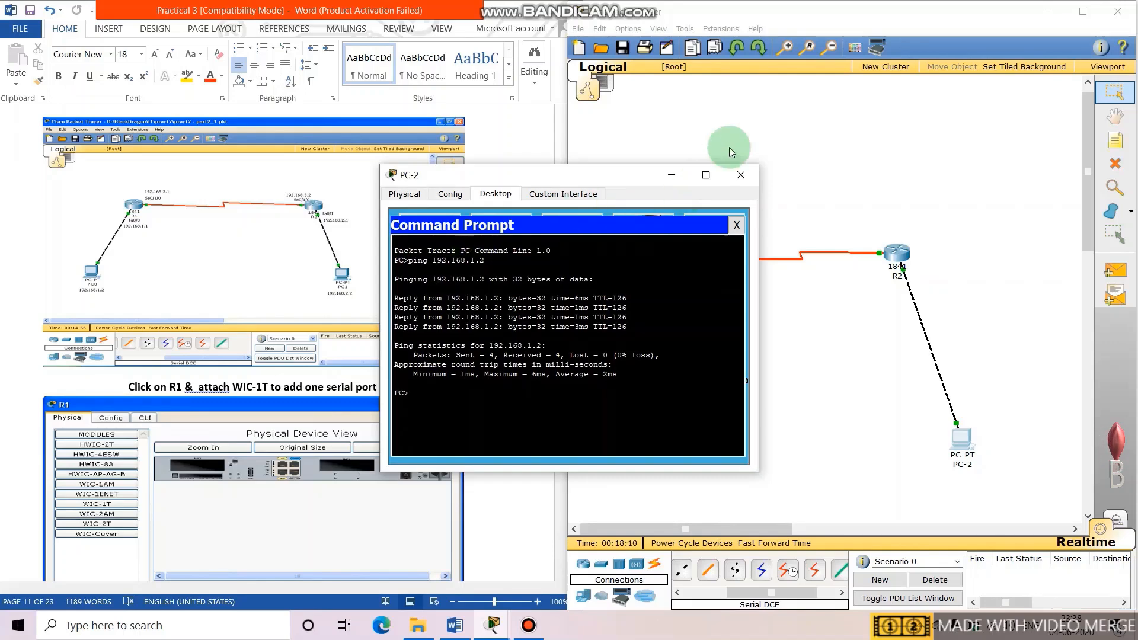
click(742, 173)
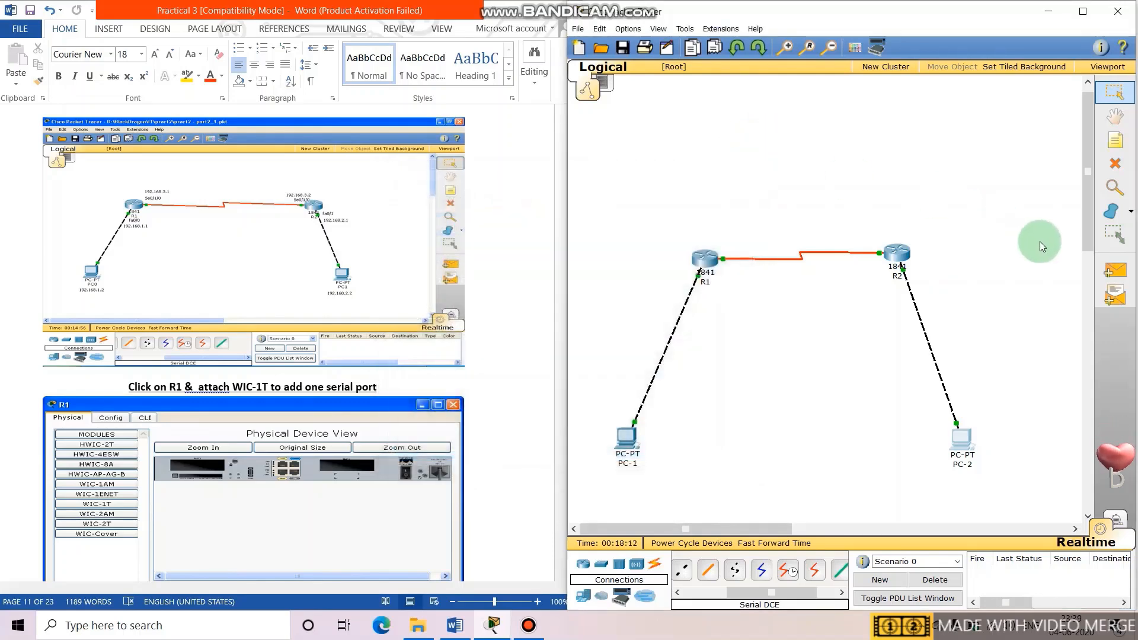
Send a simple PDU from PC-1 to PC-2 and confirm it reads Successful.
click(1115, 270)
click(627, 450)
click(951, 435)
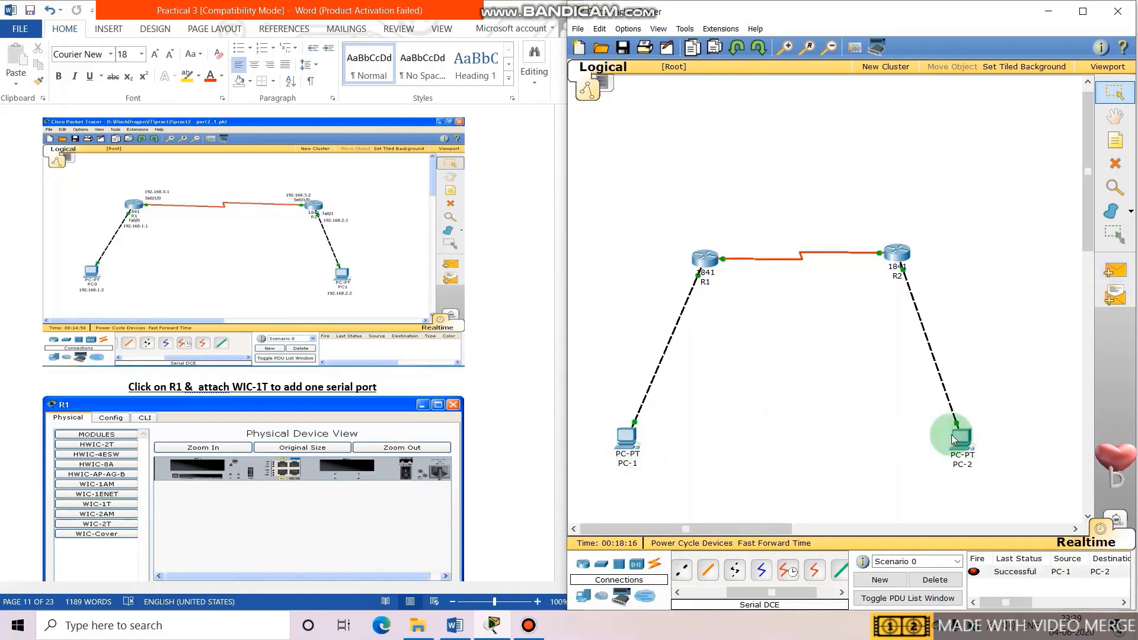
drag(1005, 607, 861, 392)
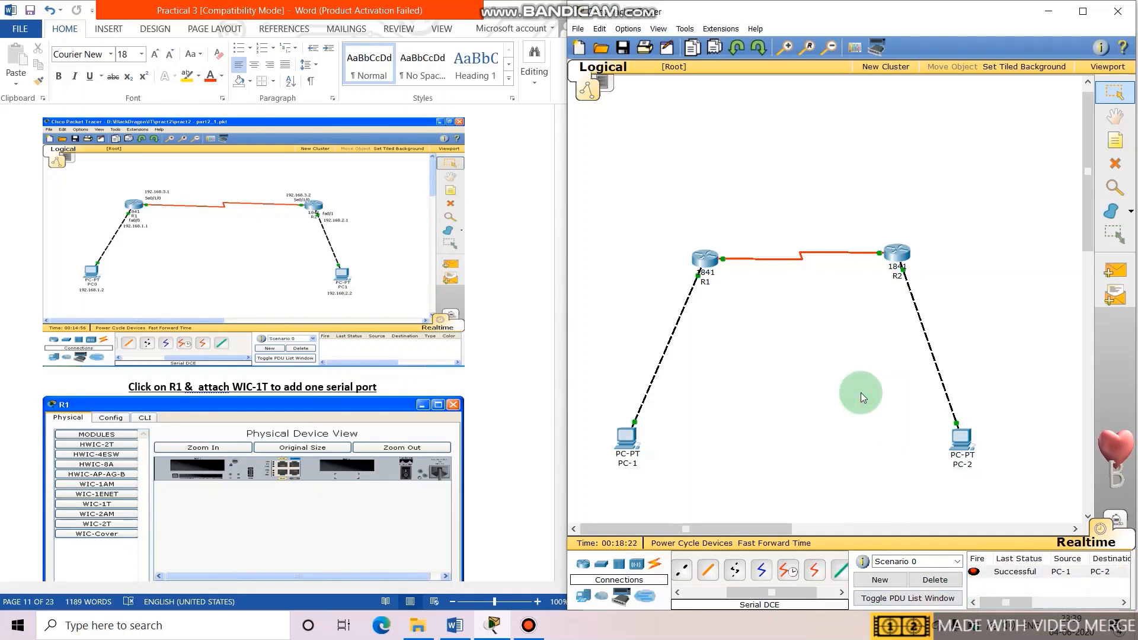